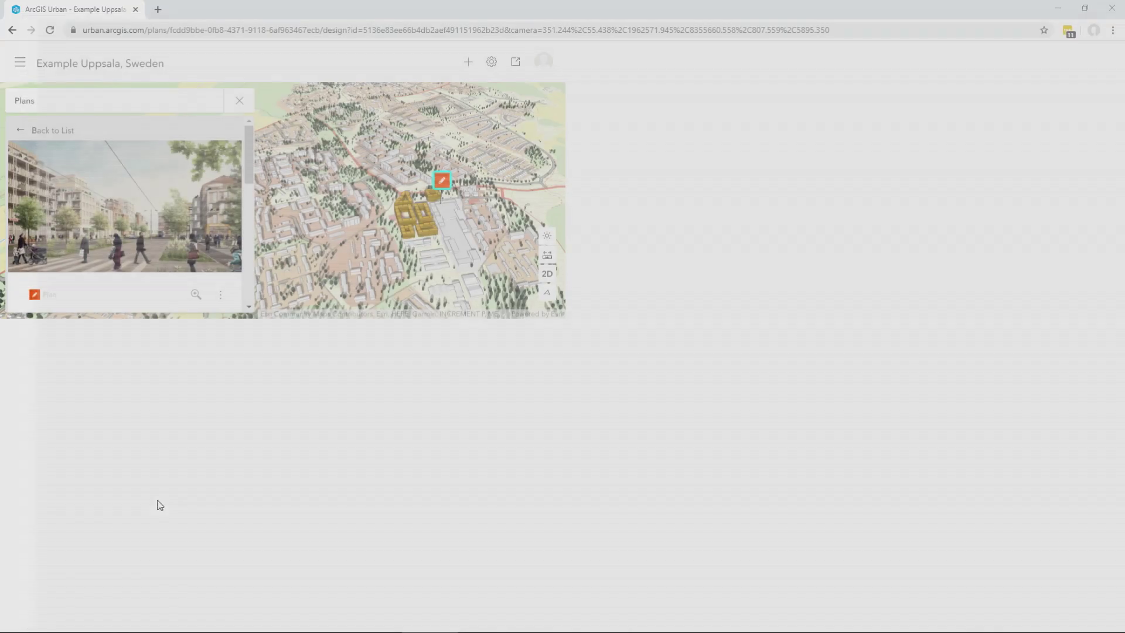
- In ArcGIS Urban, zoom out and pan across central Uppsala, then bring Gottsunda back into view
key(alt+Tab)
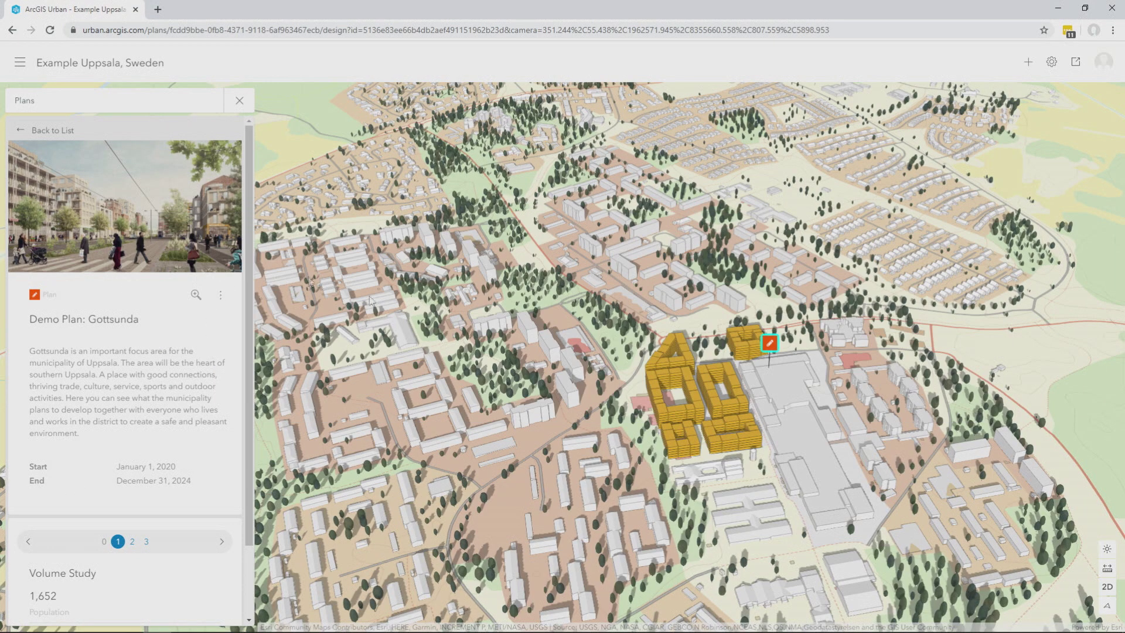
scroll(582, 385, down, 5)
drag(826, 191, 679, 400)
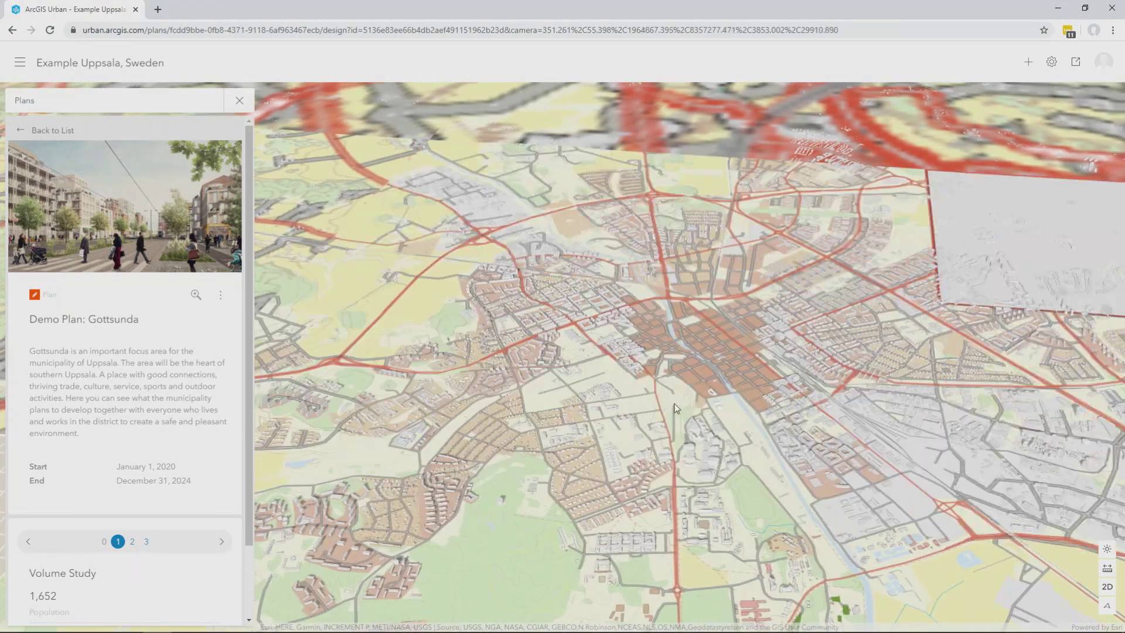
scroll(698, 403, up, 3)
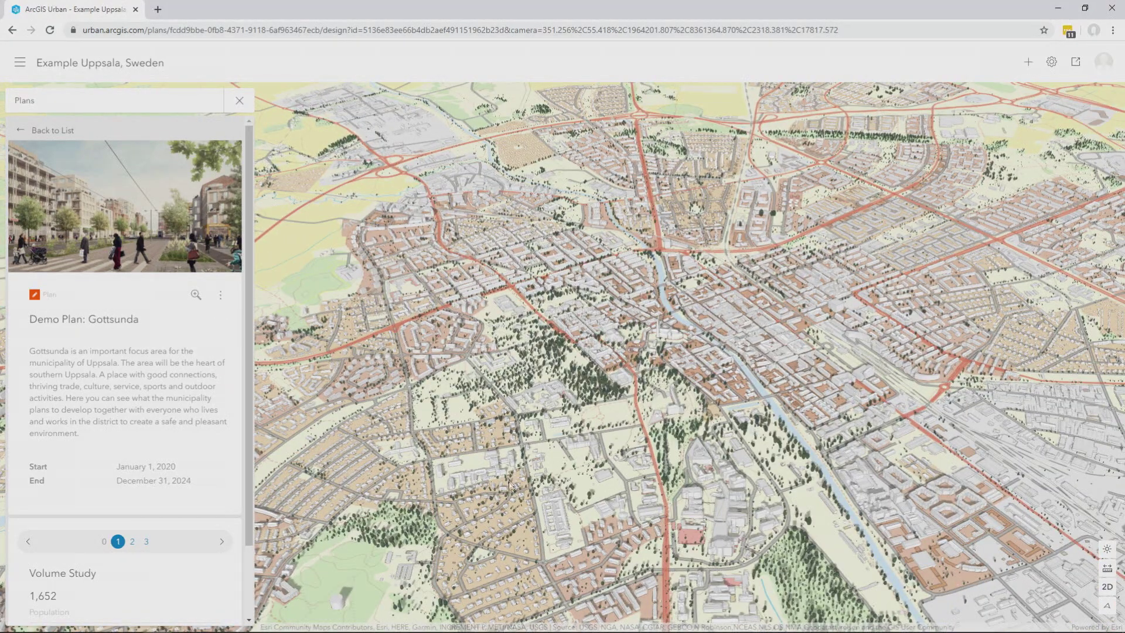
drag(513, 485, 702, 205)
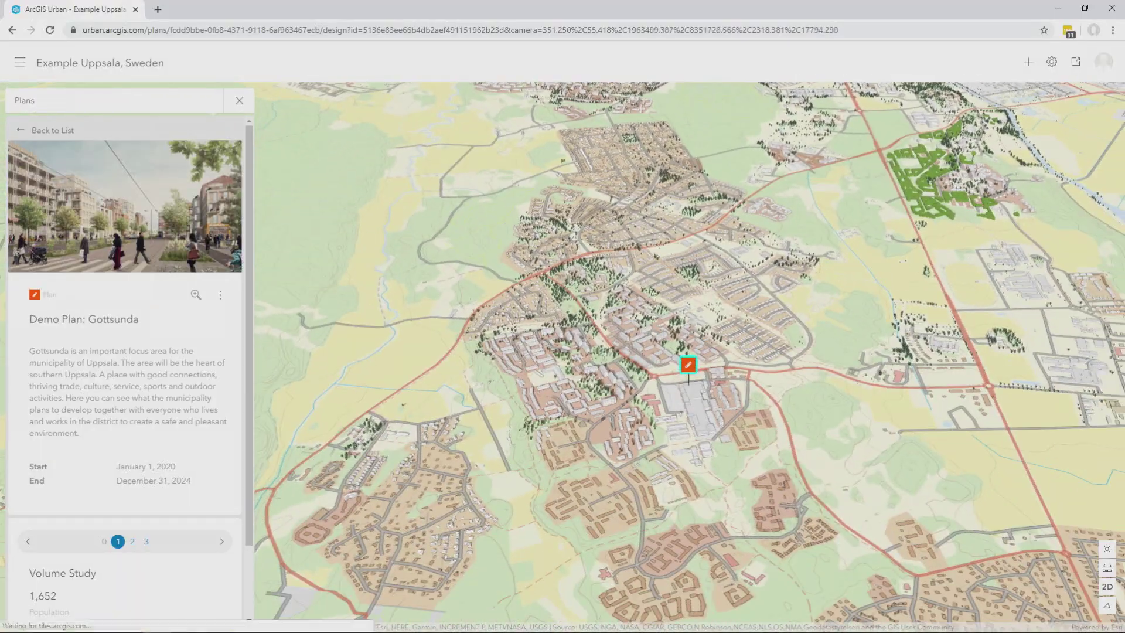
- Zoom in and orbit around the orange Gottsunda plan blocks, then return to CityEngine
scroll(667, 380, up, 5)
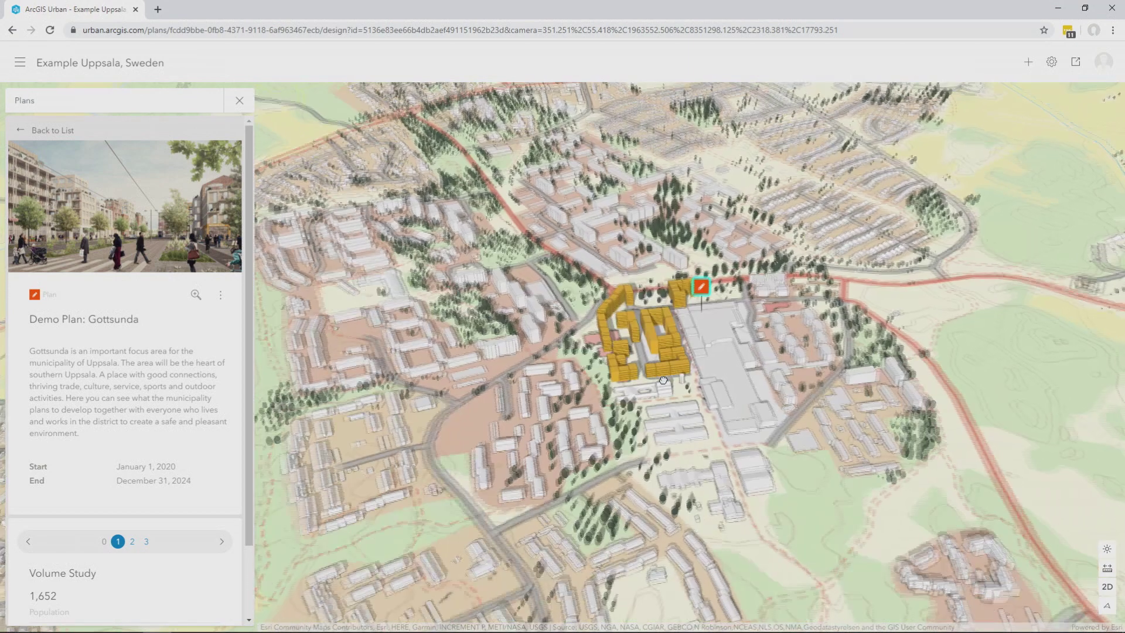
scroll(674, 317, up, 3)
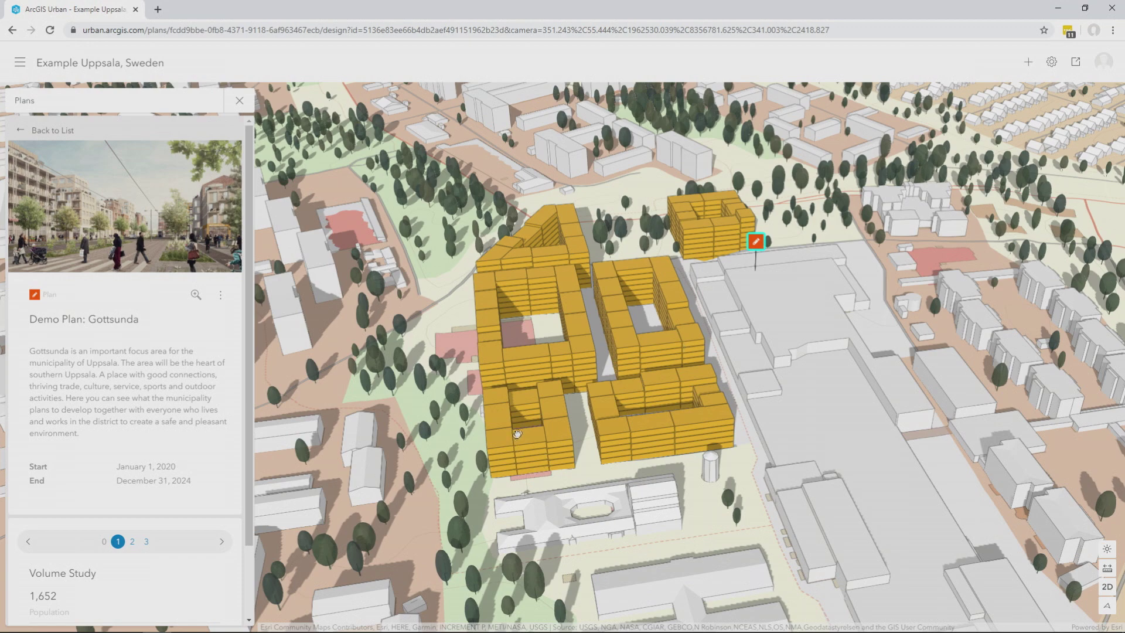
mouse_move(517, 436)
mouse_down()
mouse_move(555, 433)
mouse_move(545, 417)
mouse_up()
right_drag(544, 417, 838, 434)
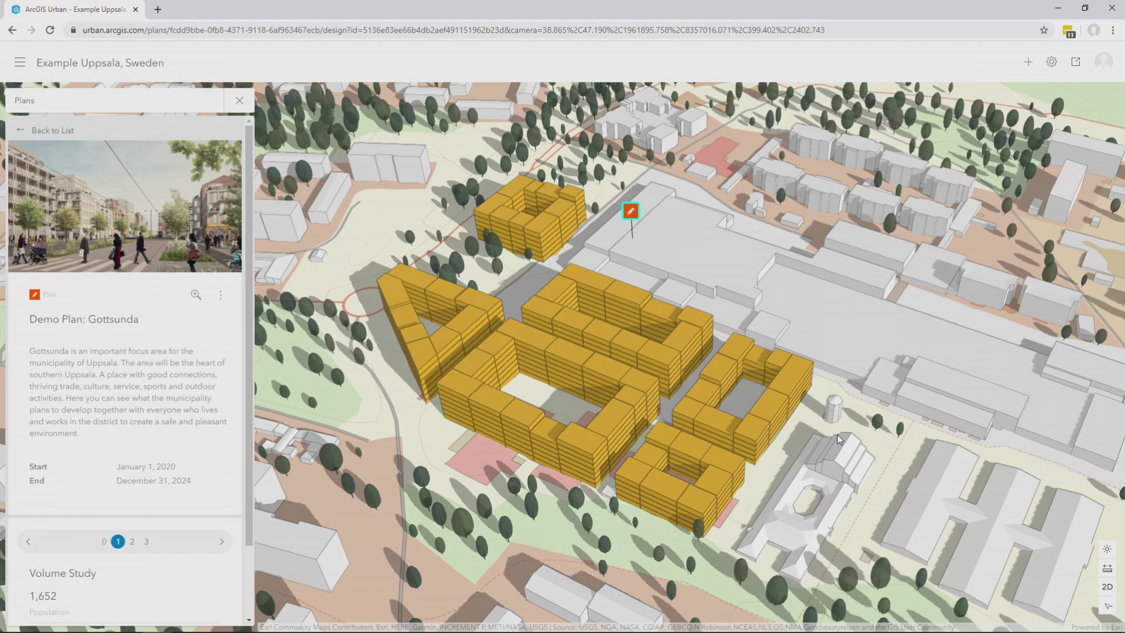
scroll(703, 381, up, 2)
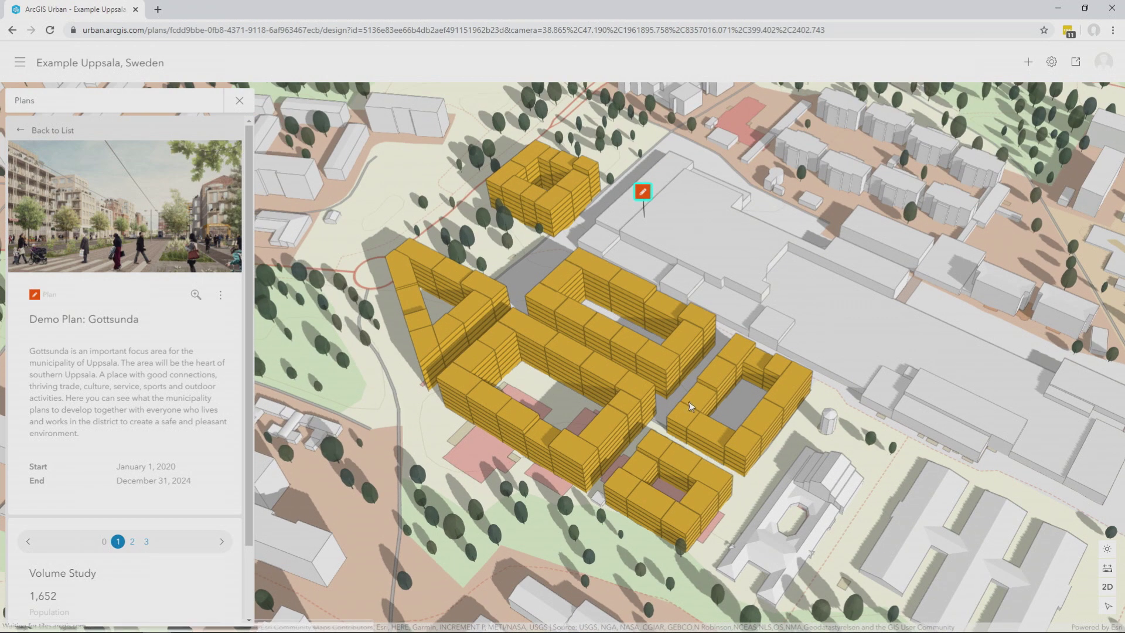
key(alt+Tab)
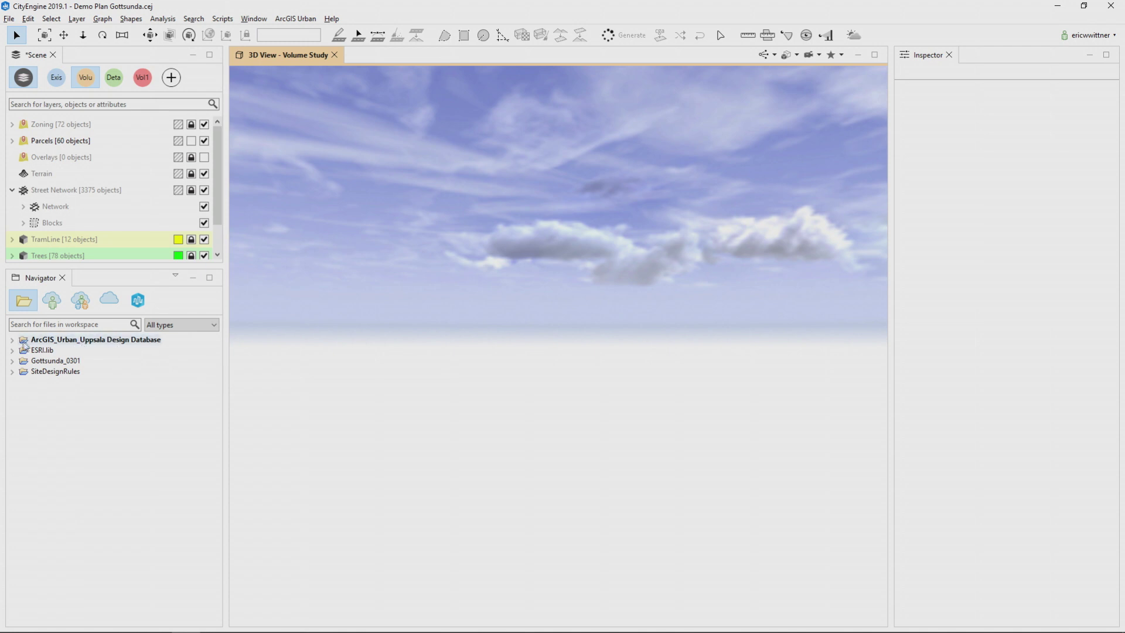
- List the ArcGIS Urban plans, showing Demo Plan: Gottsunda, and jump to a saved city bookmark
click(137, 300)
right_click(78, 344)
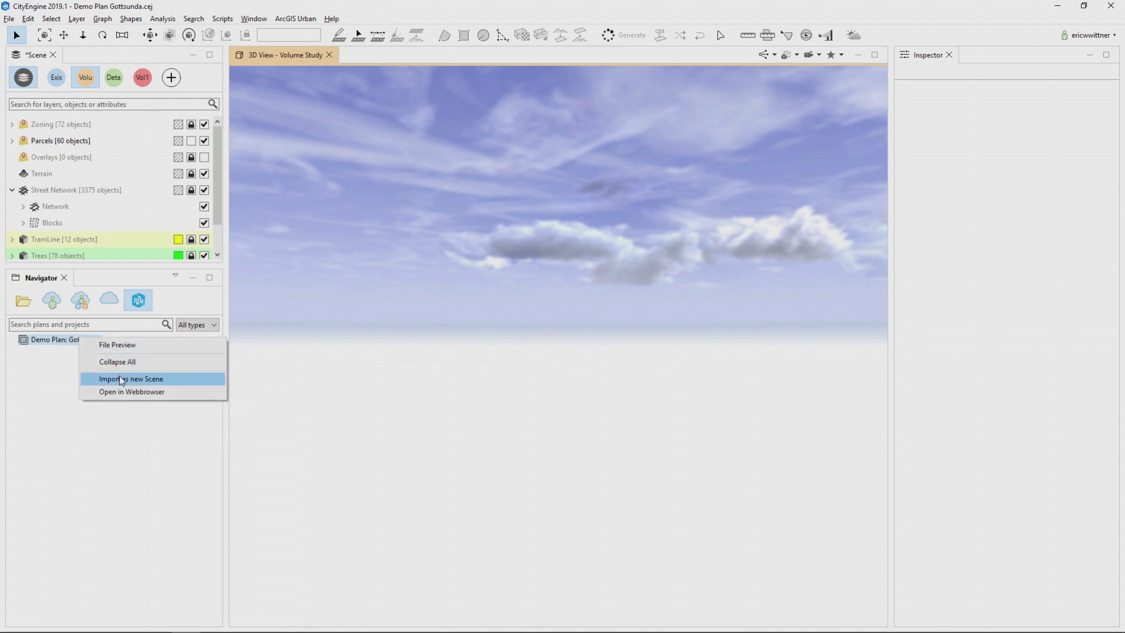
click(76, 423)
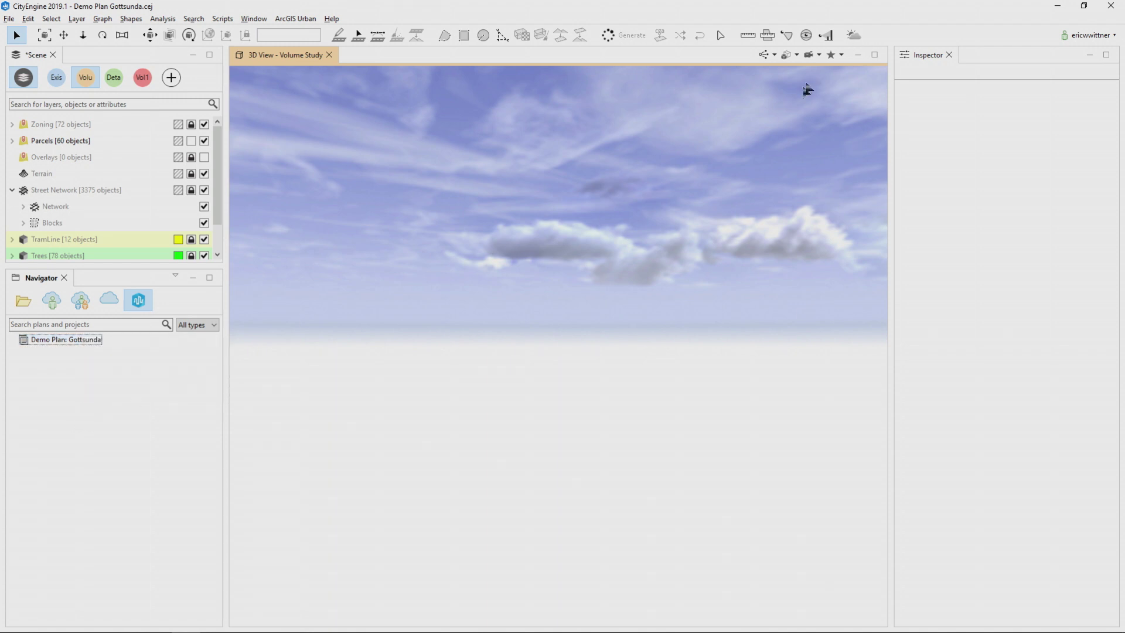
click(841, 56)
click(852, 86)
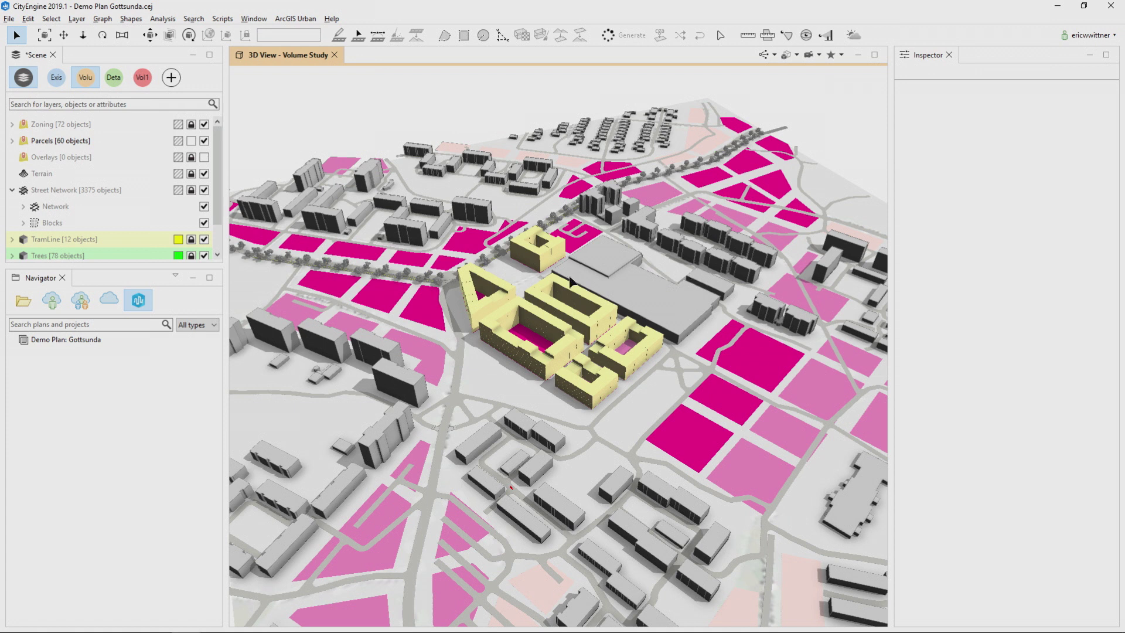
- Zoom in and compare the Existing scenario with the Volume Study scenario
scroll(479, 351, up, 3)
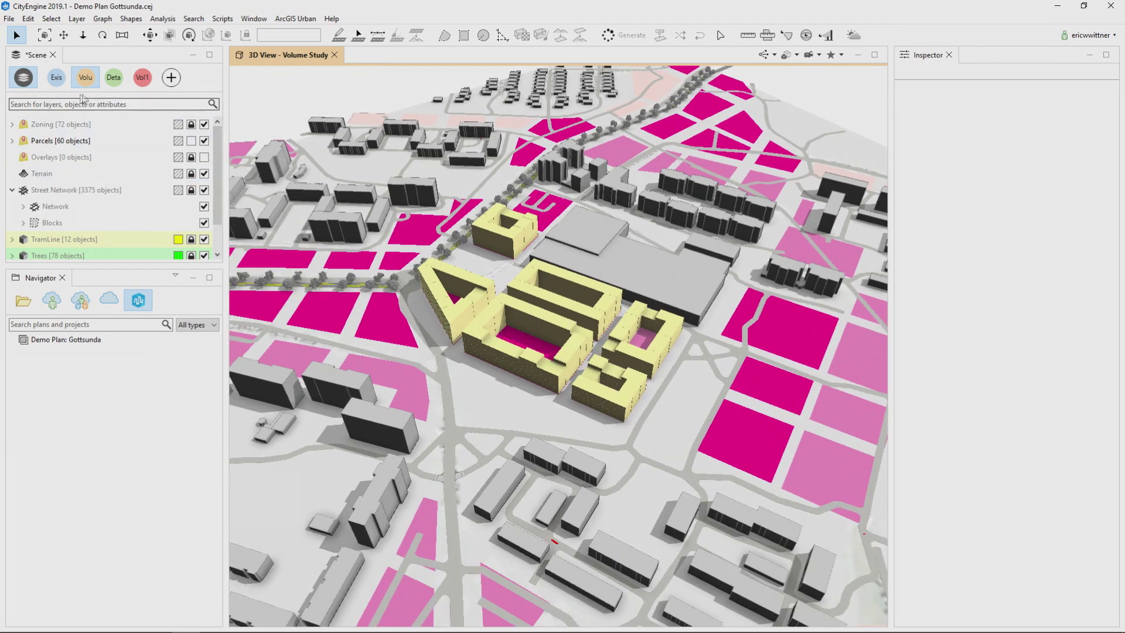
click(58, 78)
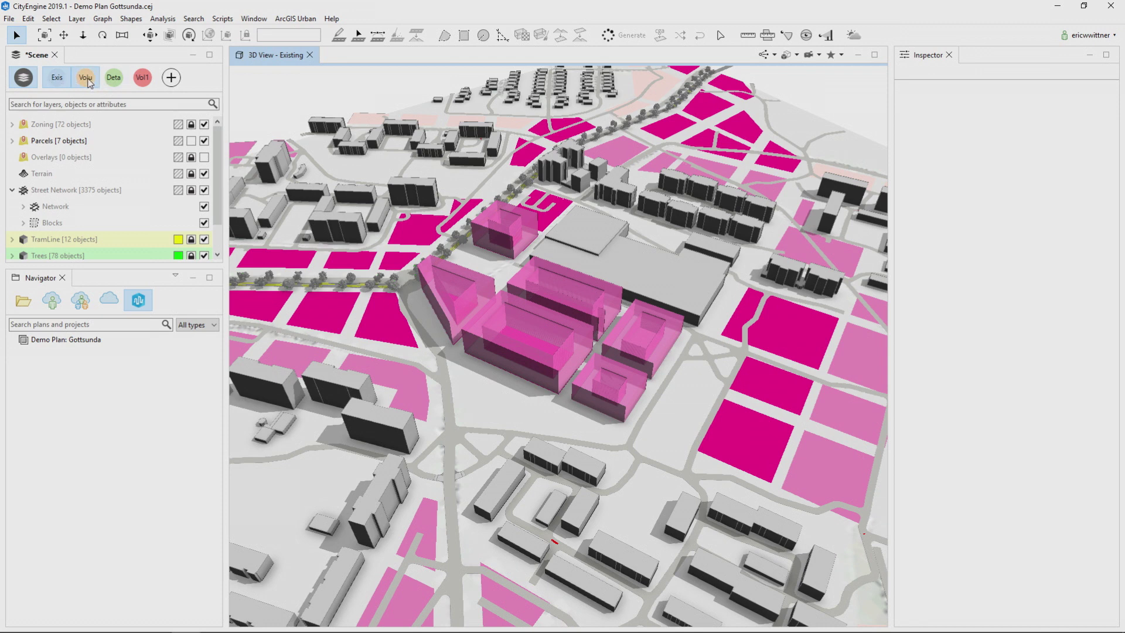
click(86, 79)
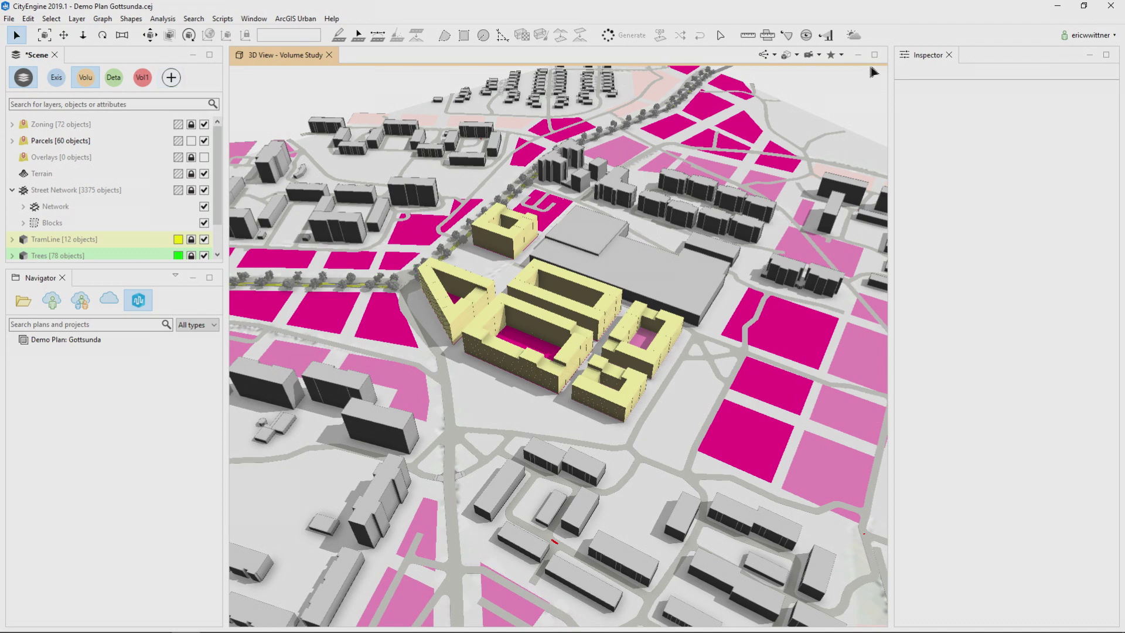
- Jump to the Zoom Close to Project bookmark and switch to the Volume Study for Revision scenario
click(842, 55)
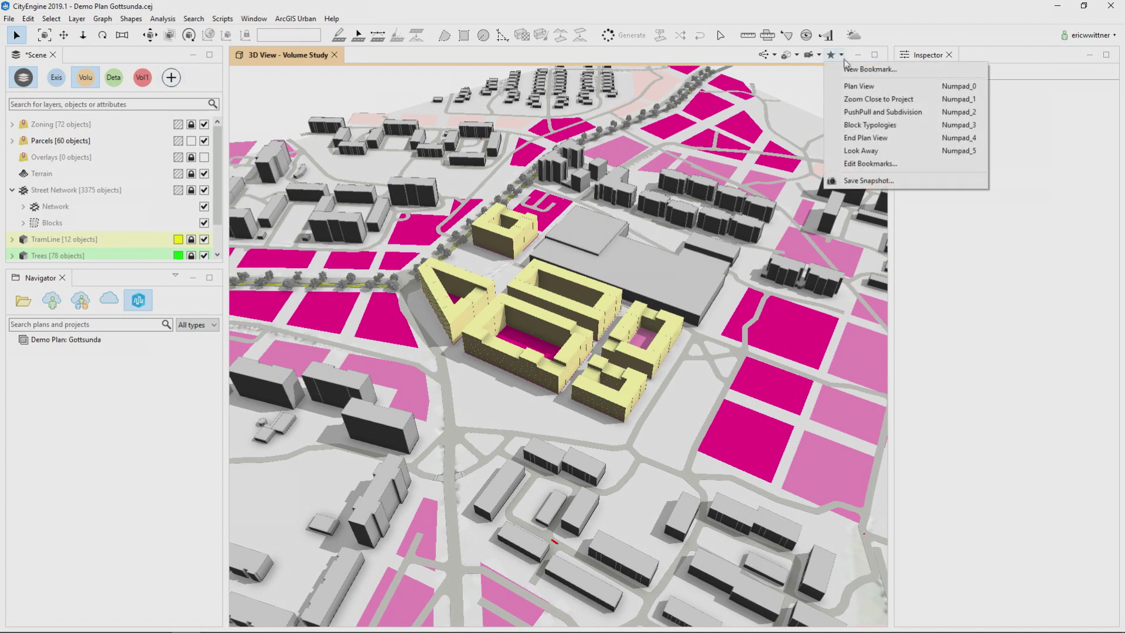
click(854, 100)
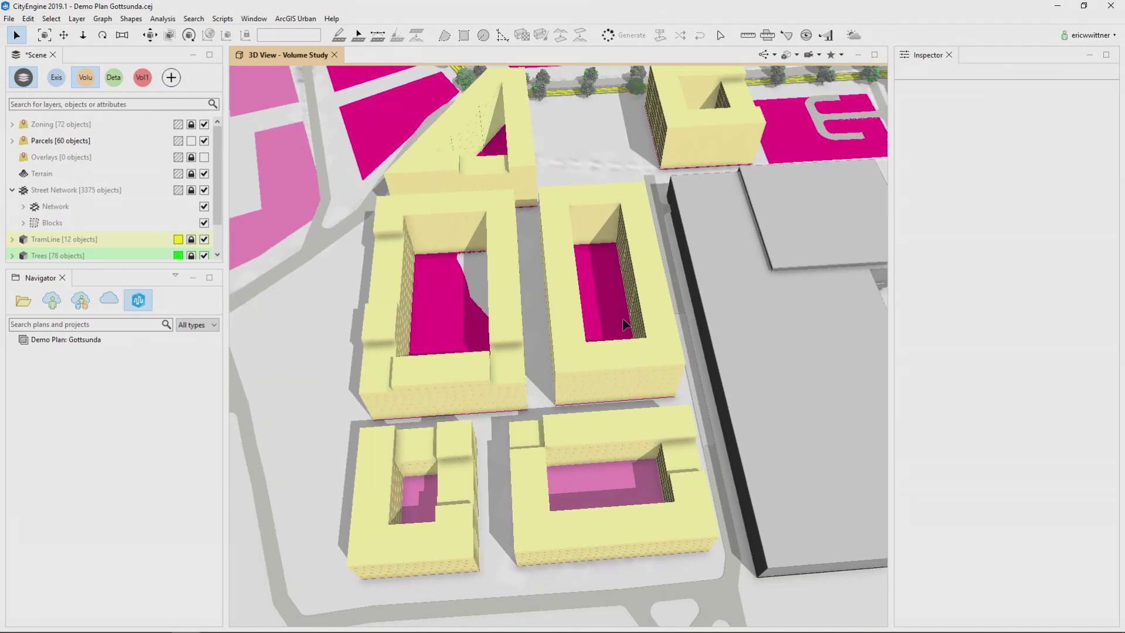
click(149, 82)
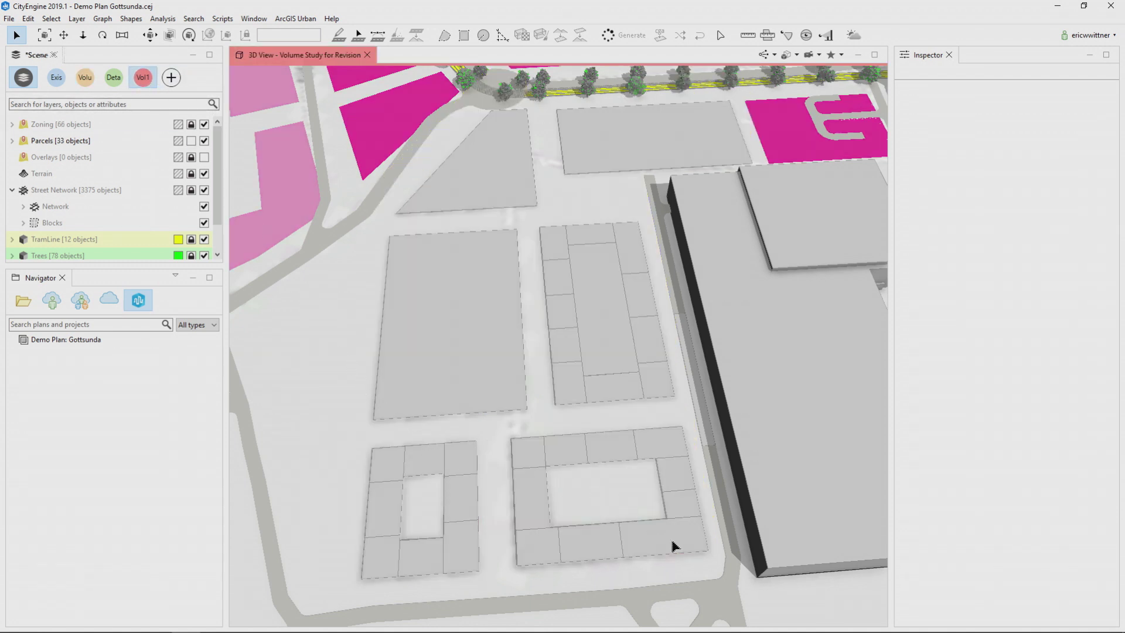
- Select the ten lower-right block pieces, union them and remove the courtyard hole
drag(672, 541, 532, 443)
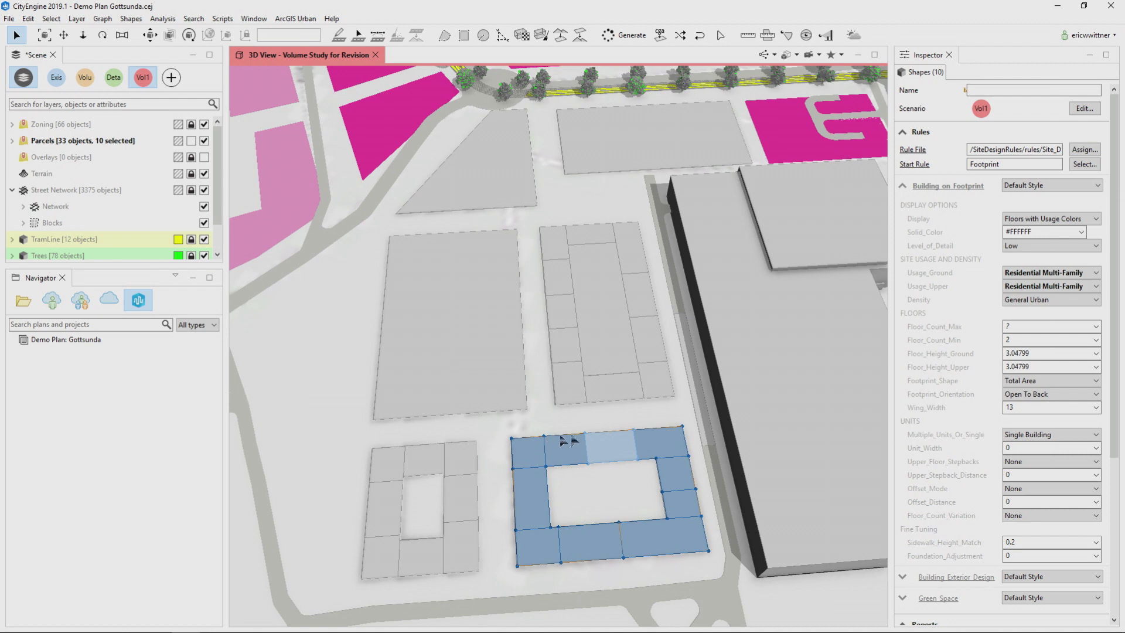
click(128, 19)
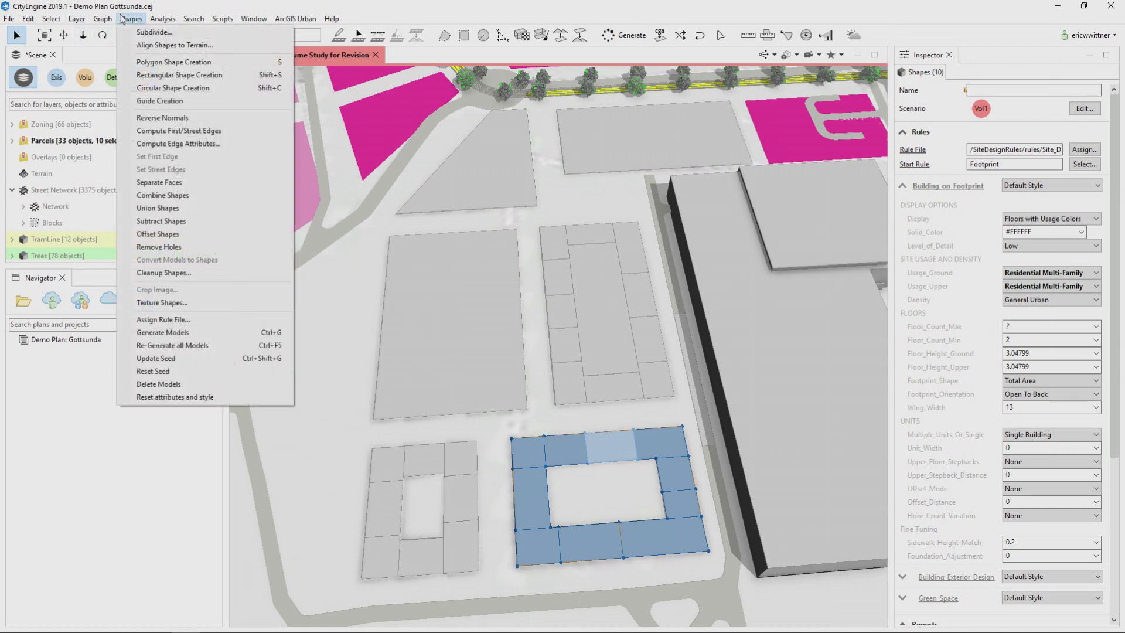
click(205, 209)
click(130, 19)
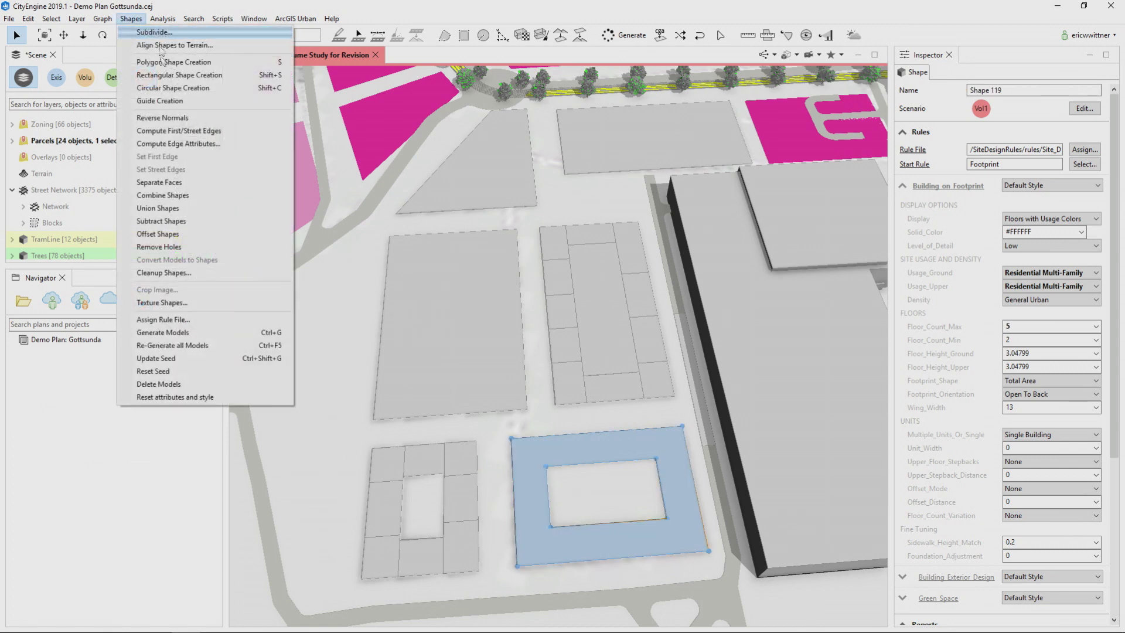
click(179, 247)
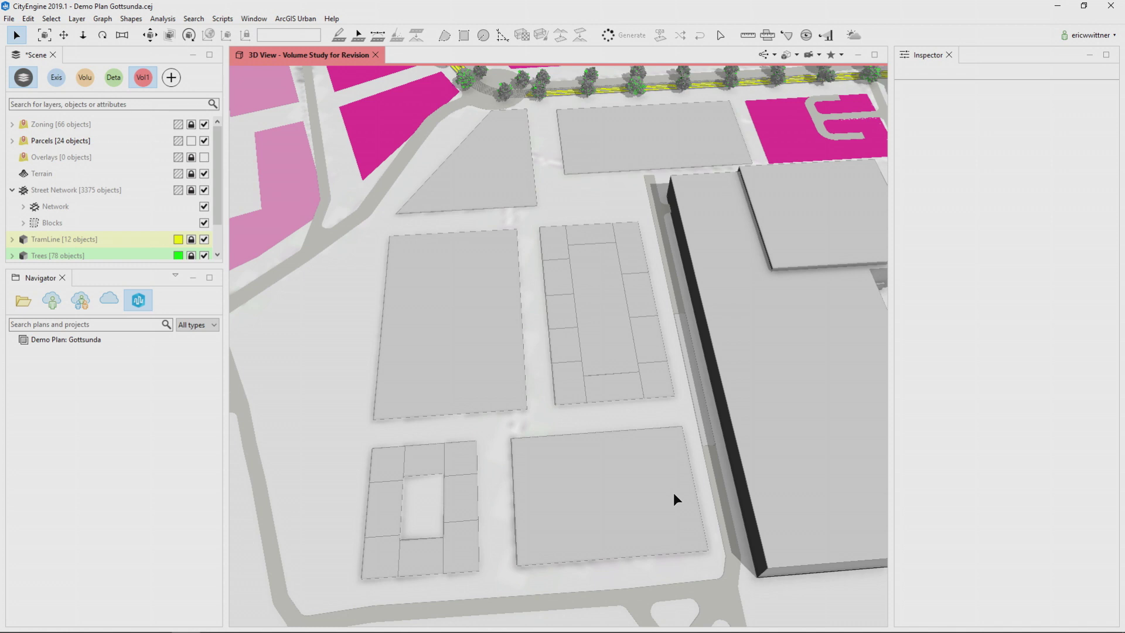
- Add guides to the merged footprint, draw a guide-snapped rectangle in its upper-left, and union shapes
click(586, 473)
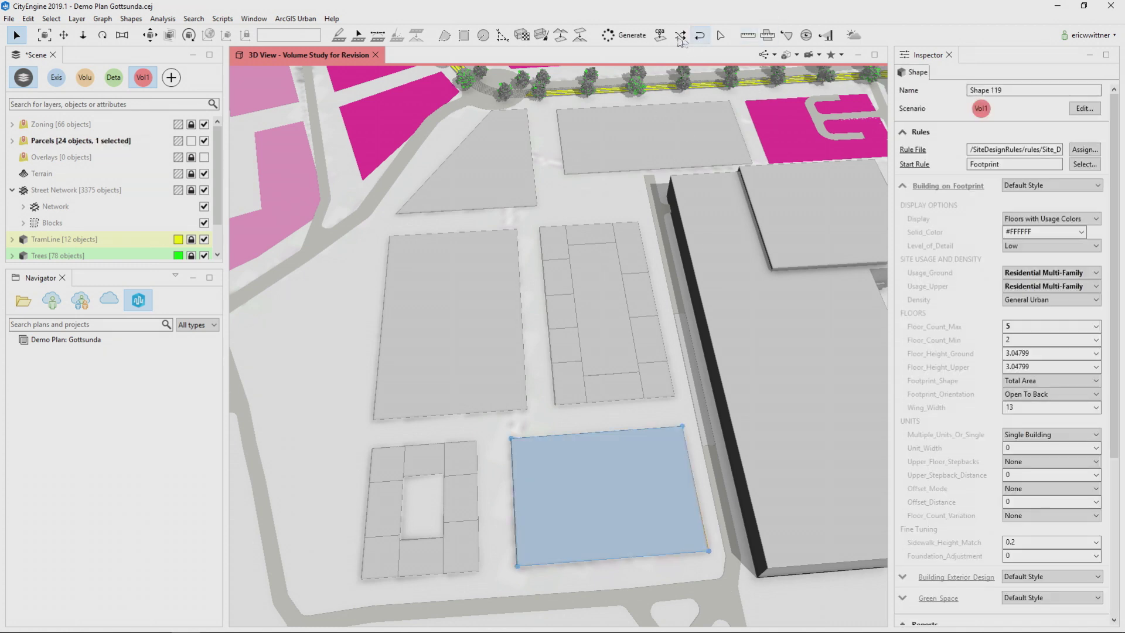
click(503, 36)
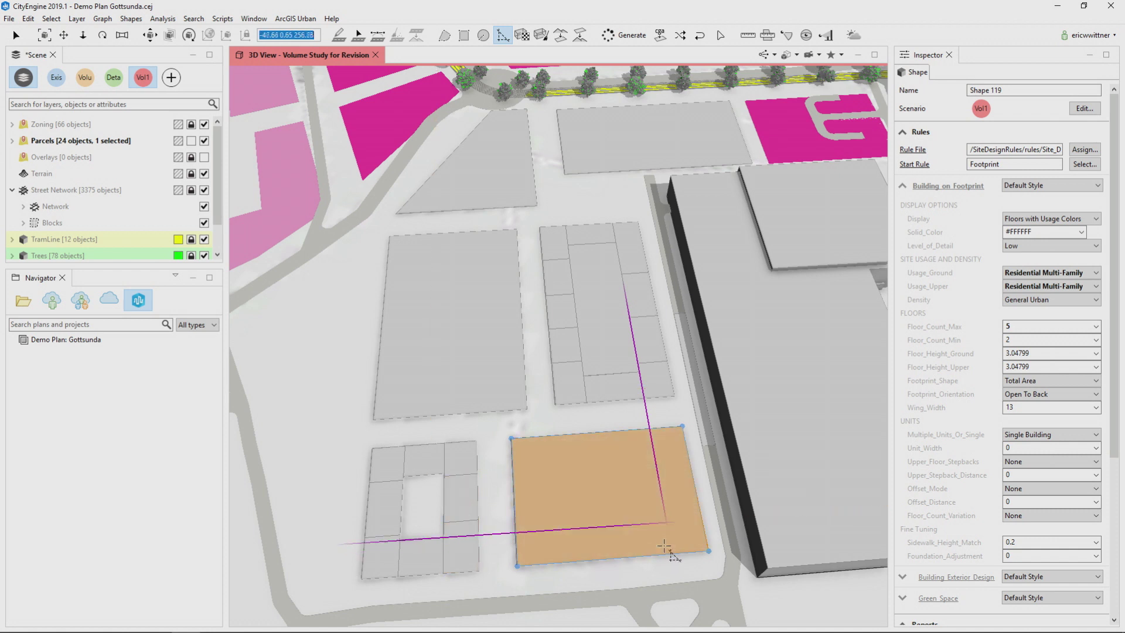
click(444, 35)
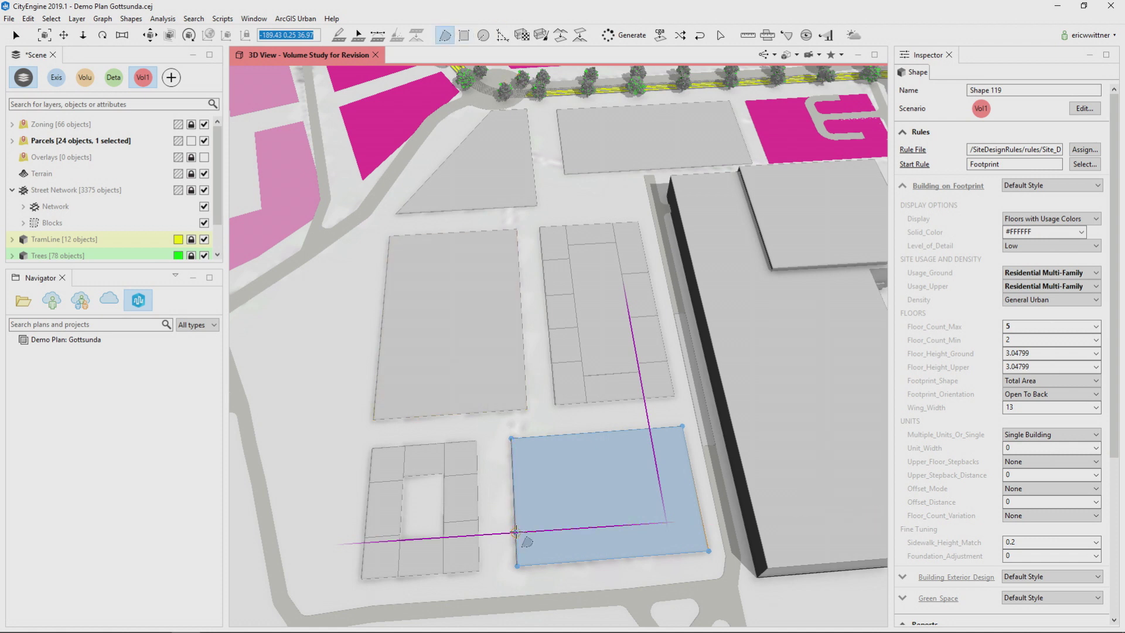
click(515, 532)
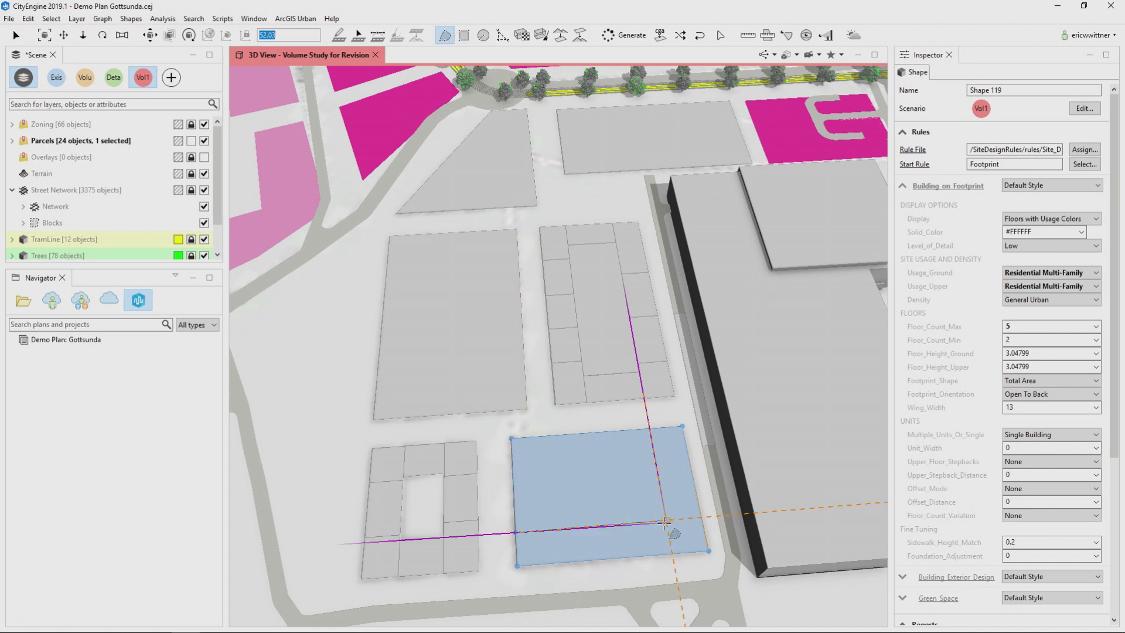
click(665, 521)
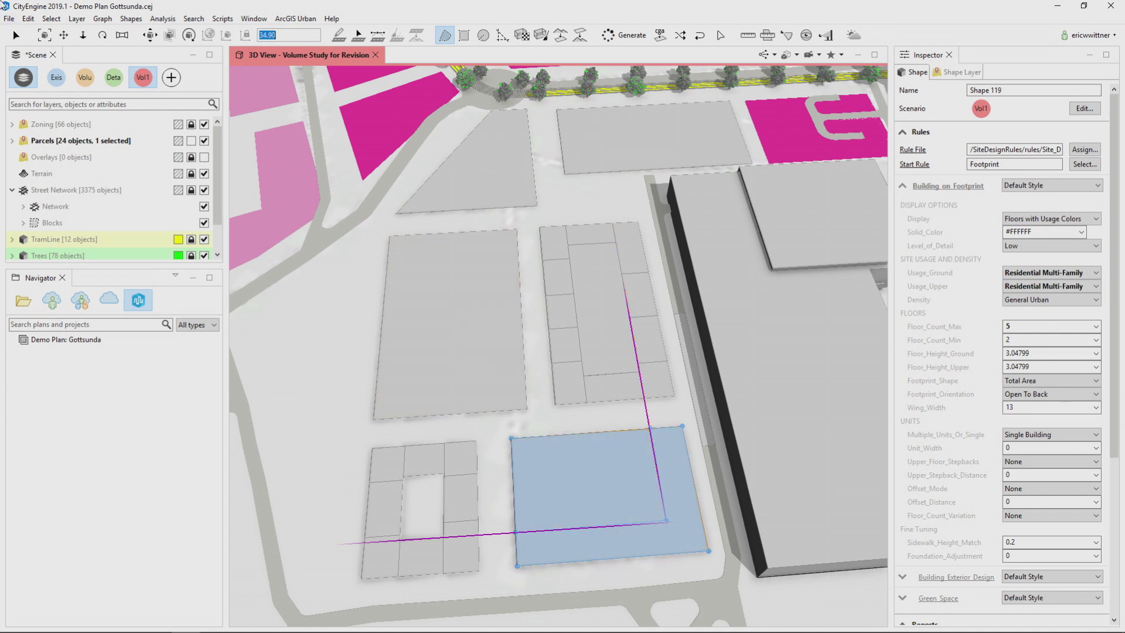
click(131, 18)
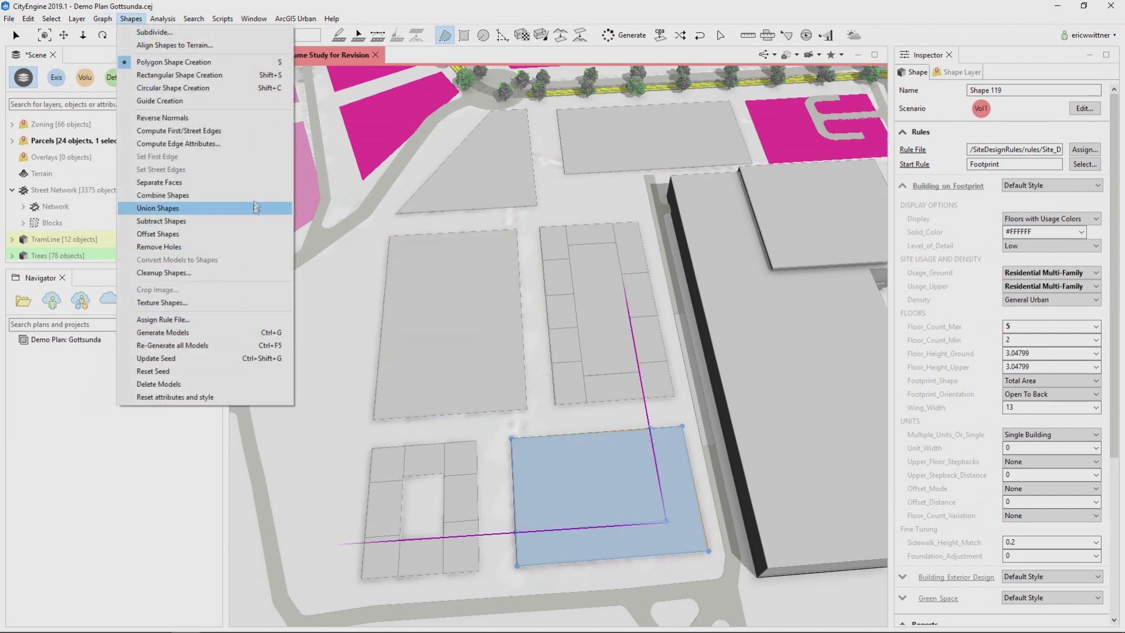
click(256, 208)
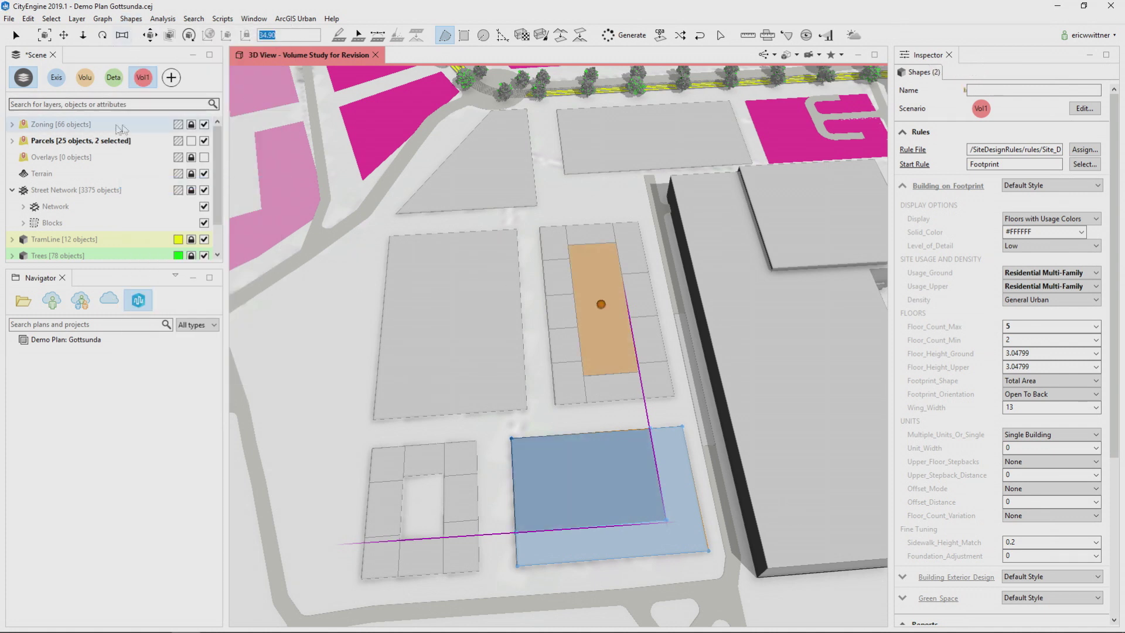
click(24, 302)
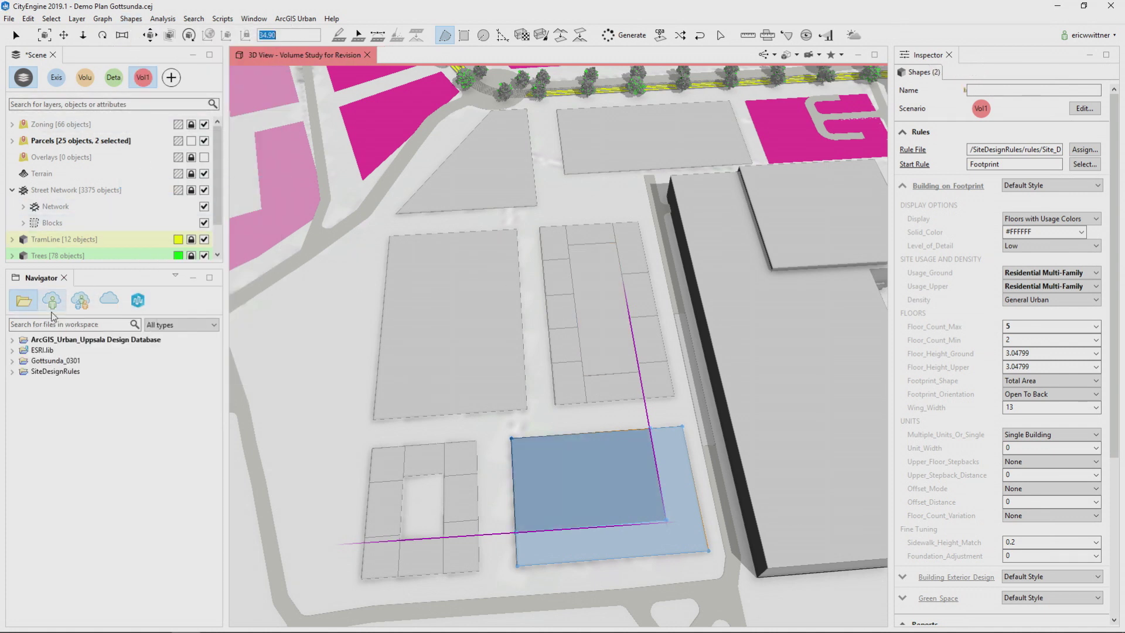
- Apply Greenspace_Design.cga to the courtyard and Building_on_Footprint.cga to the L-shaped footprint
click(13, 372)
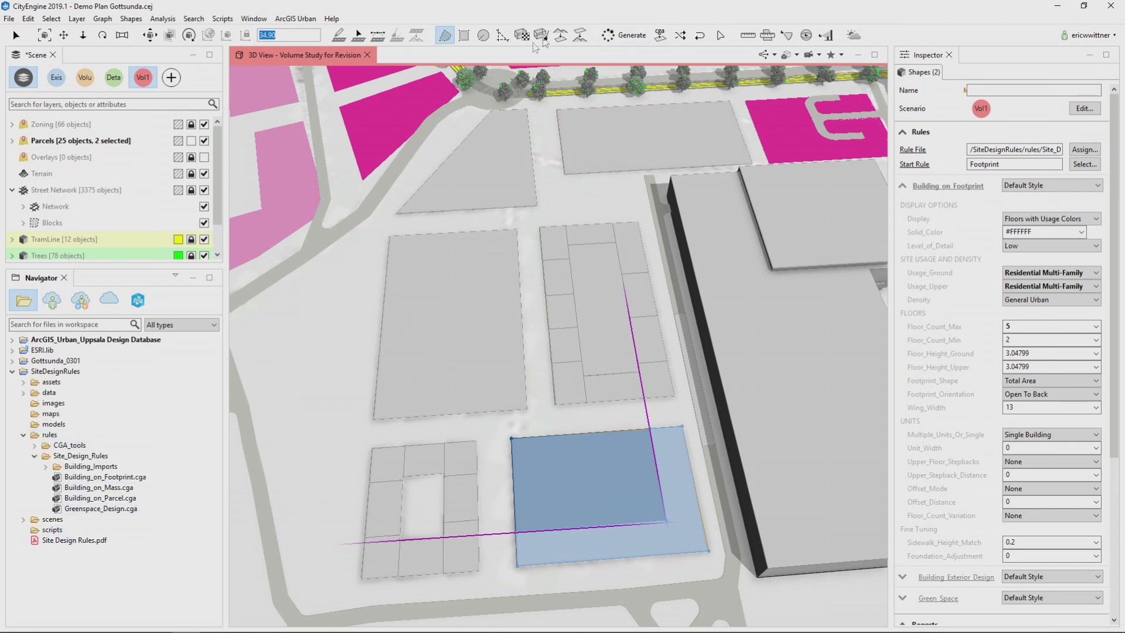
click(20, 35)
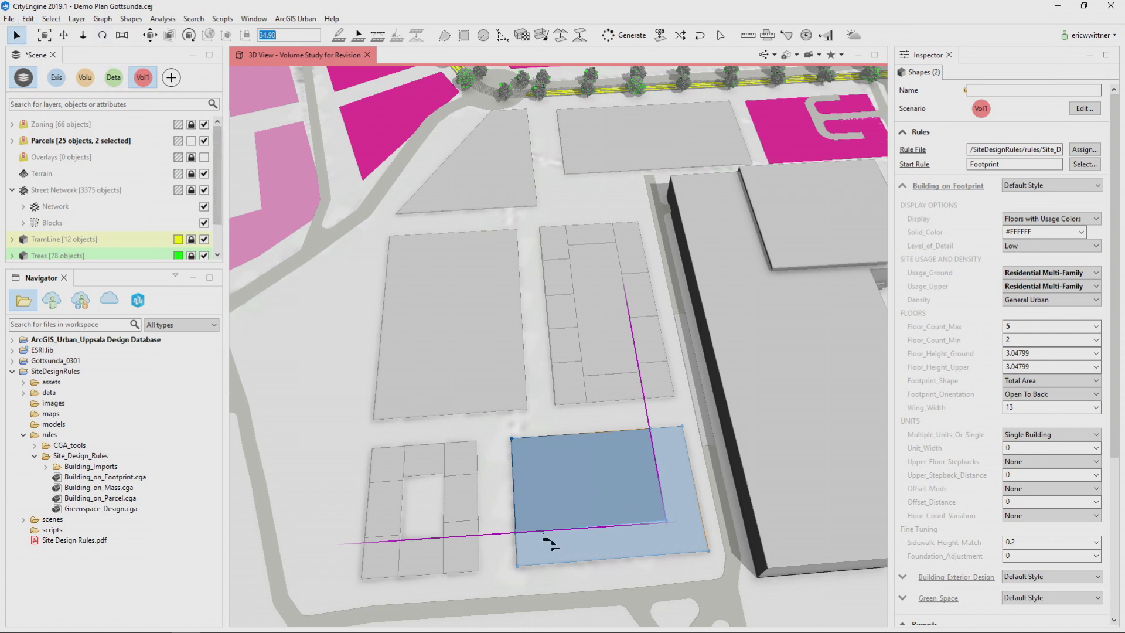
drag(610, 486, 594, 478)
drag(97, 509, 560, 498)
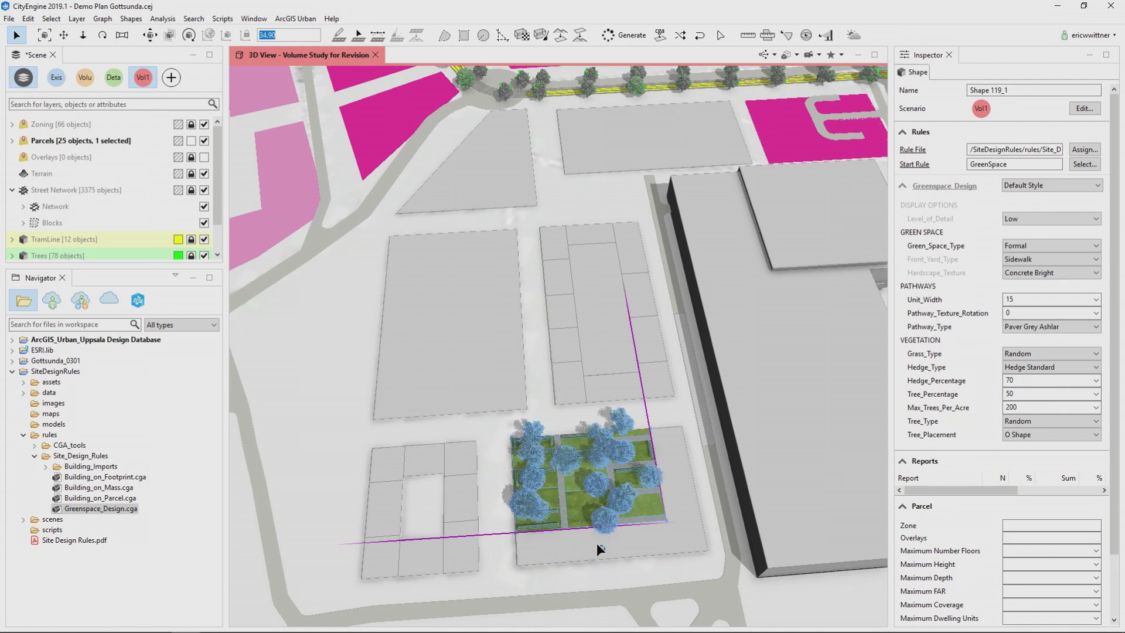
drag(101, 477, 694, 555)
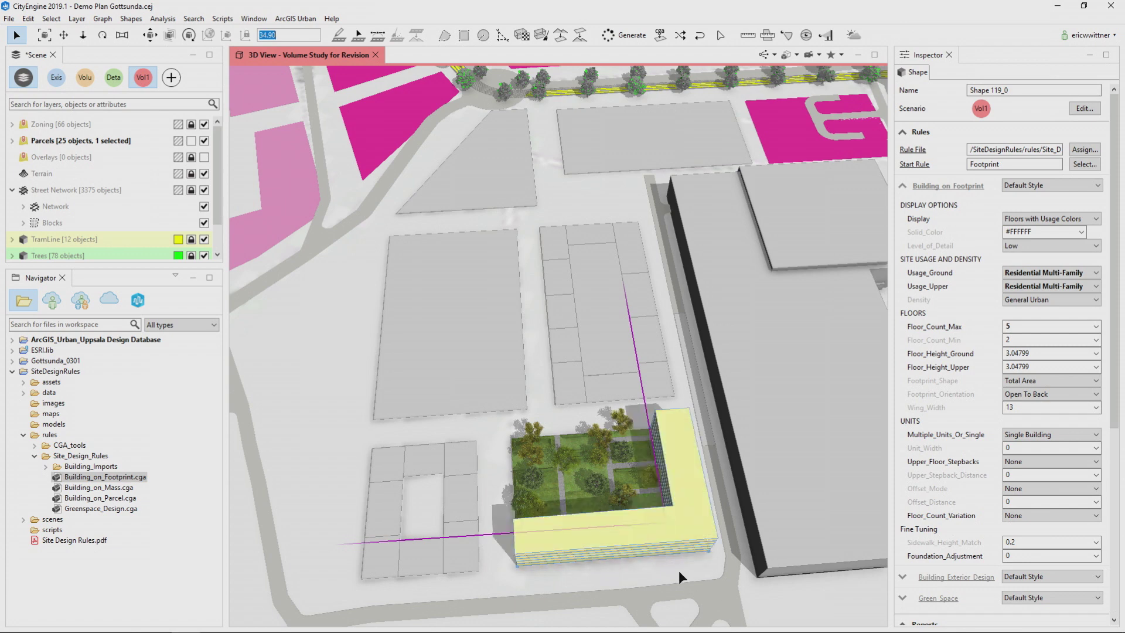
alt+drag(567, 511, 753, 457)
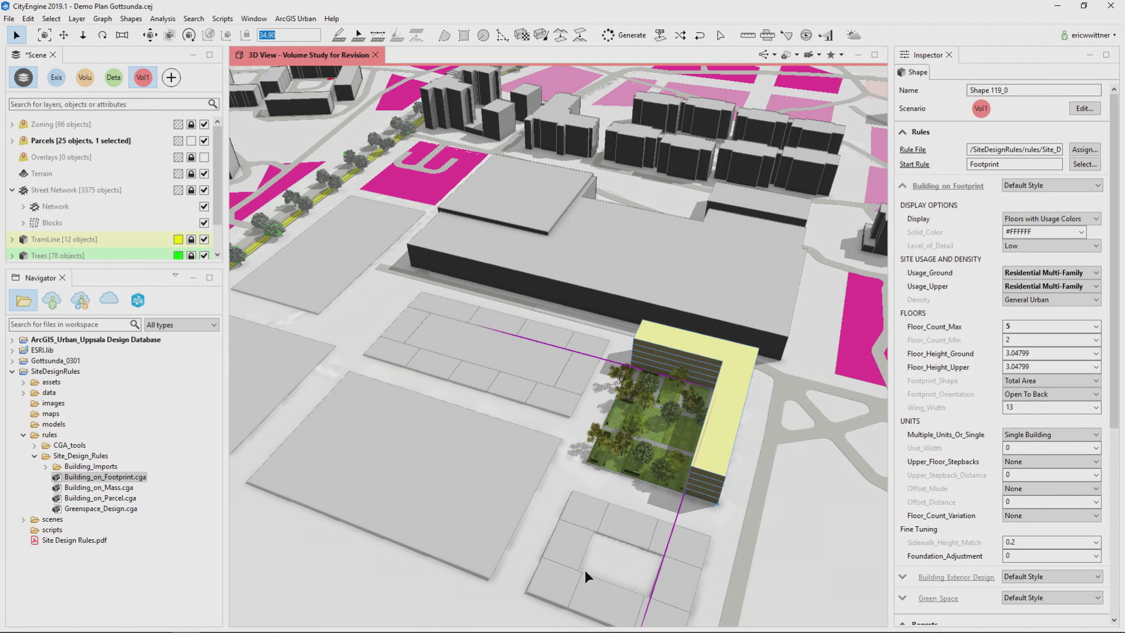
- Generate a seven-floor Retail building on the small corner lot of the lower parcel
middle_drag(581, 591, 734, 542)
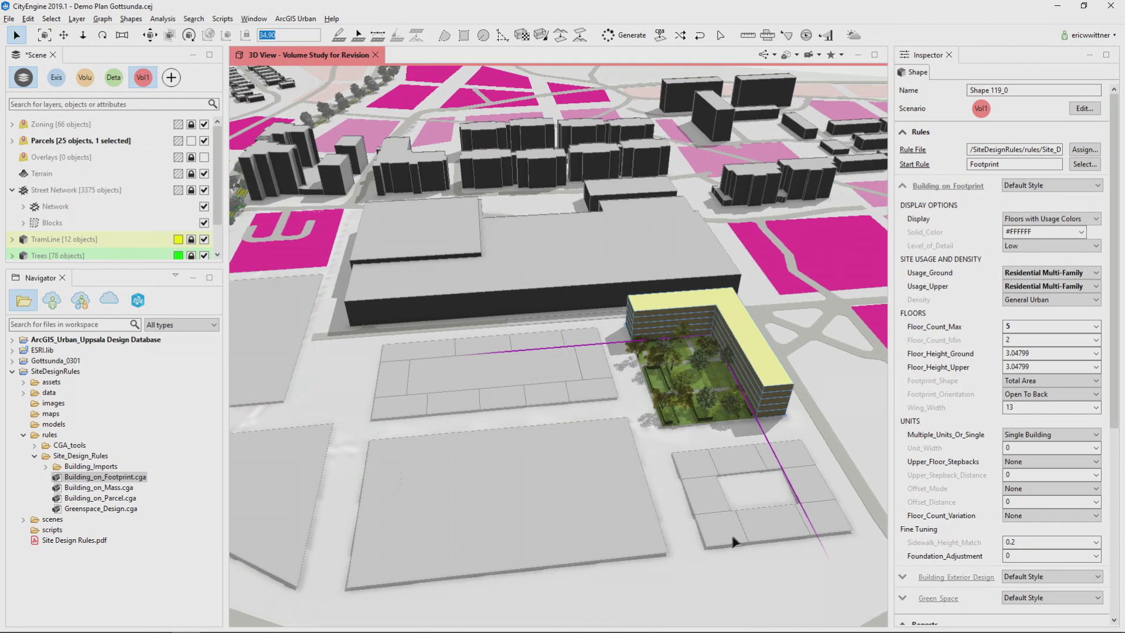
middle_drag(762, 498, 655, 514)
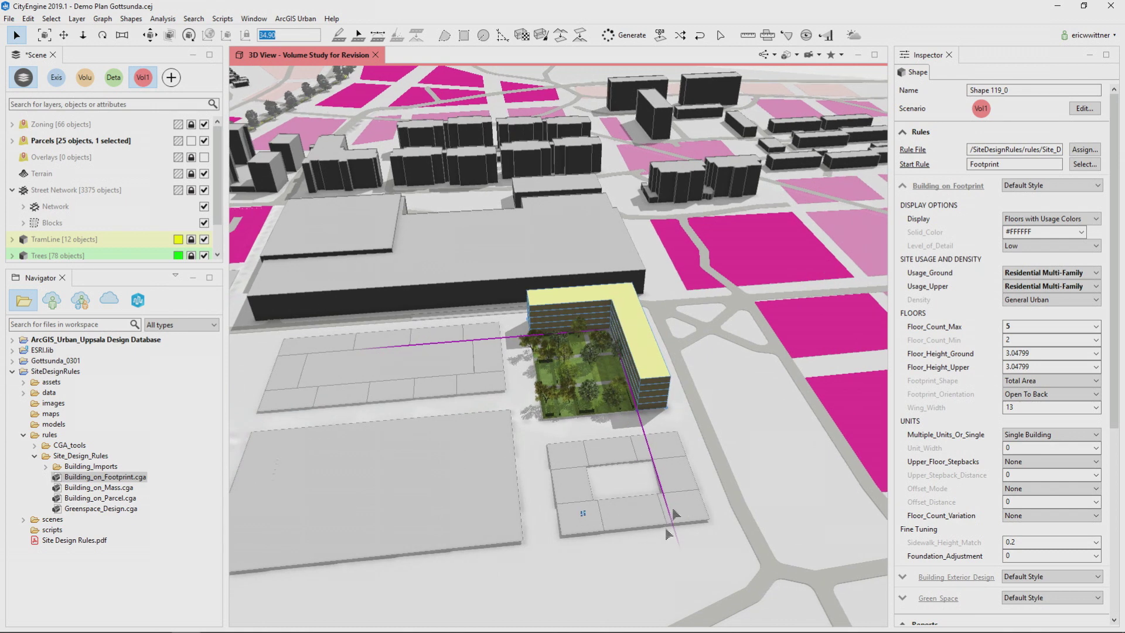
click(580, 515)
click(626, 36)
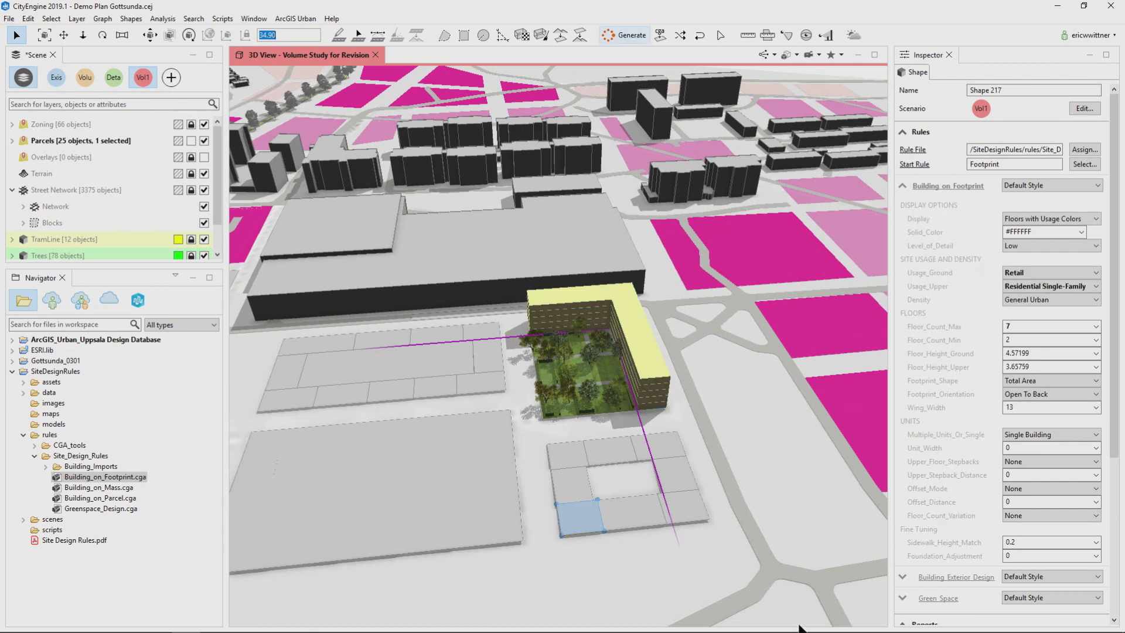
click(818, 55)
click(855, 372)
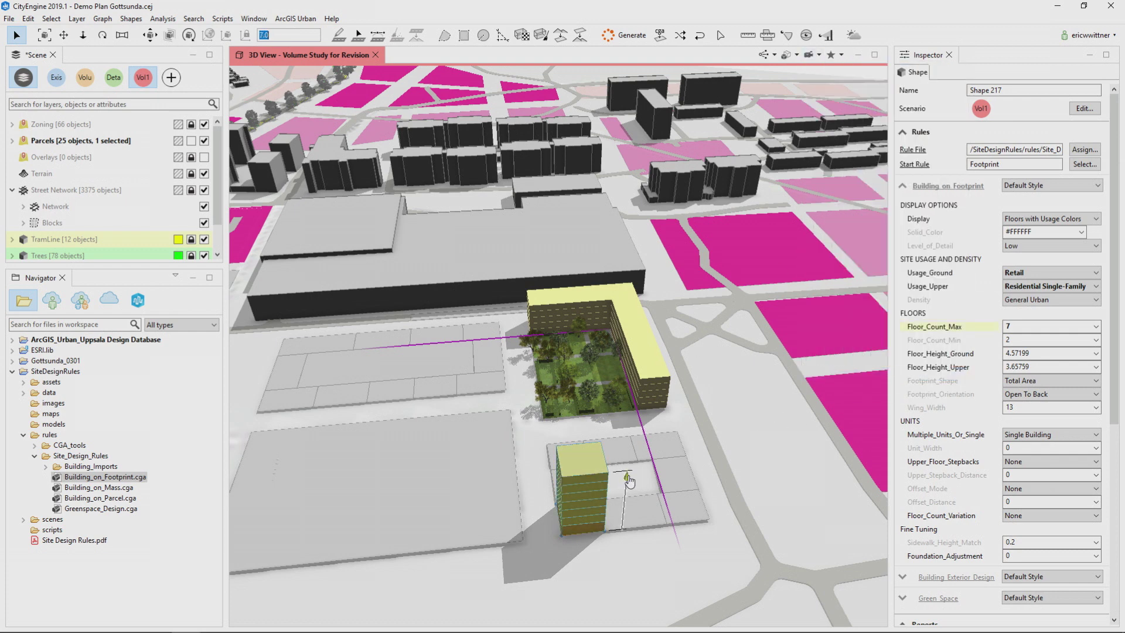
- Lower the corner building to about four and a half floors, then select all lots ringing the lower courtyard
drag(628, 479, 622, 509)
key(e)
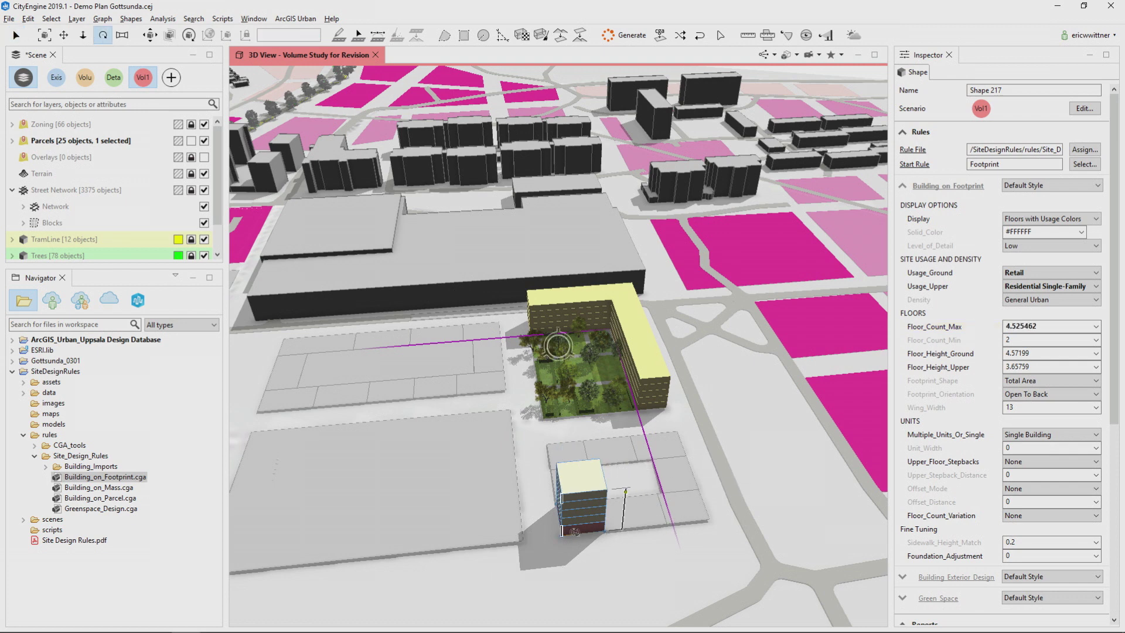
drag(557, 346, 611, 530)
key(q)
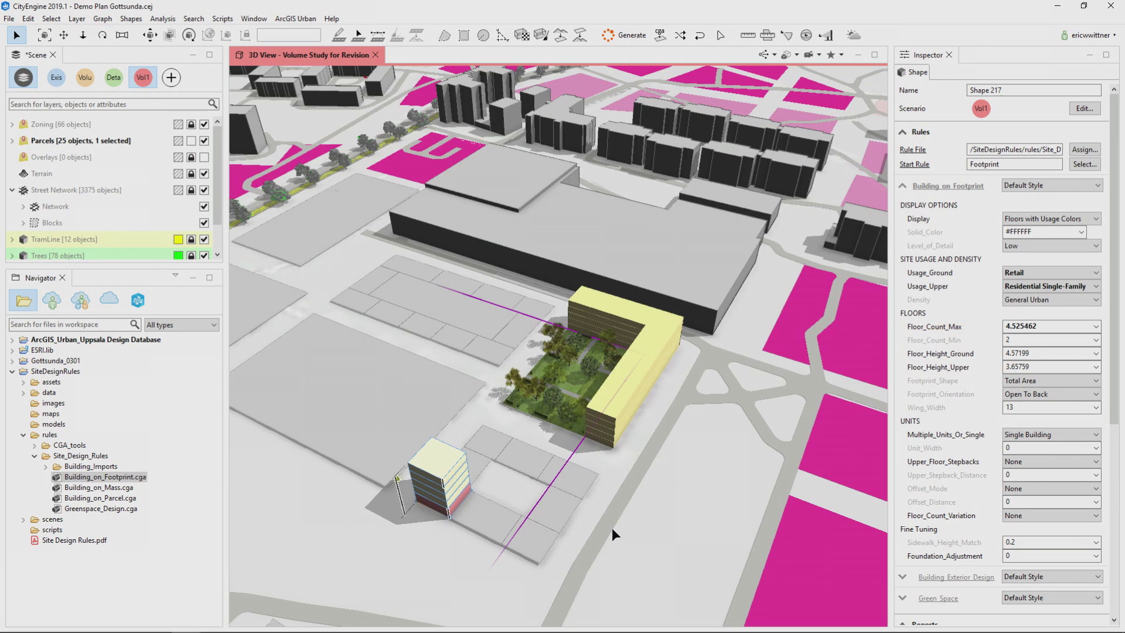
click(536, 533)
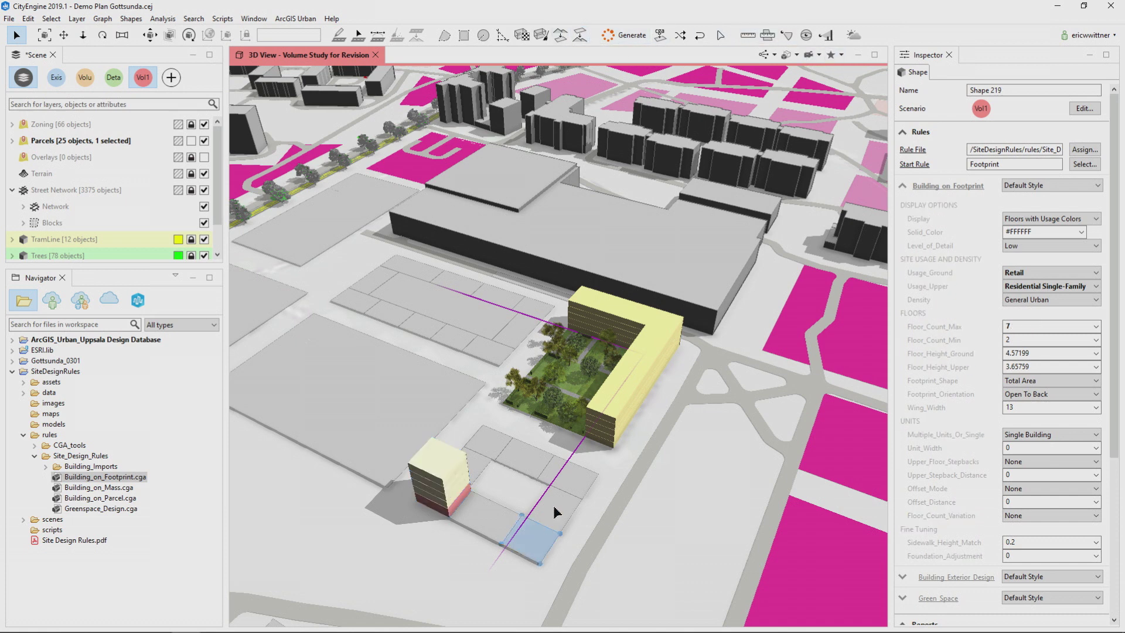
drag(561, 523, 469, 446)
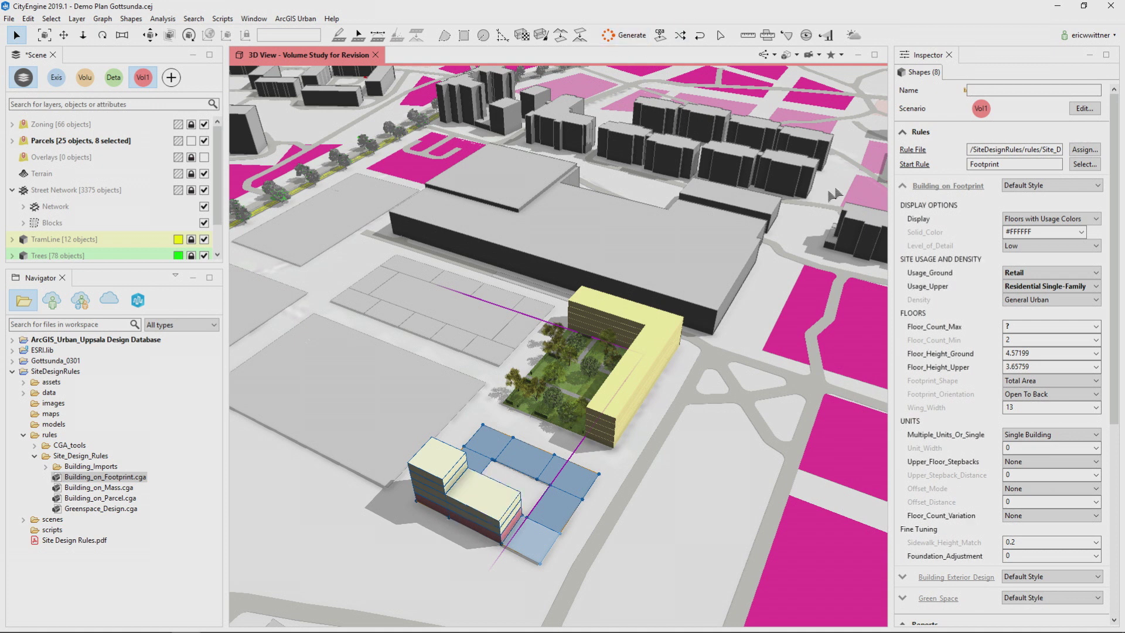
click(839, 58)
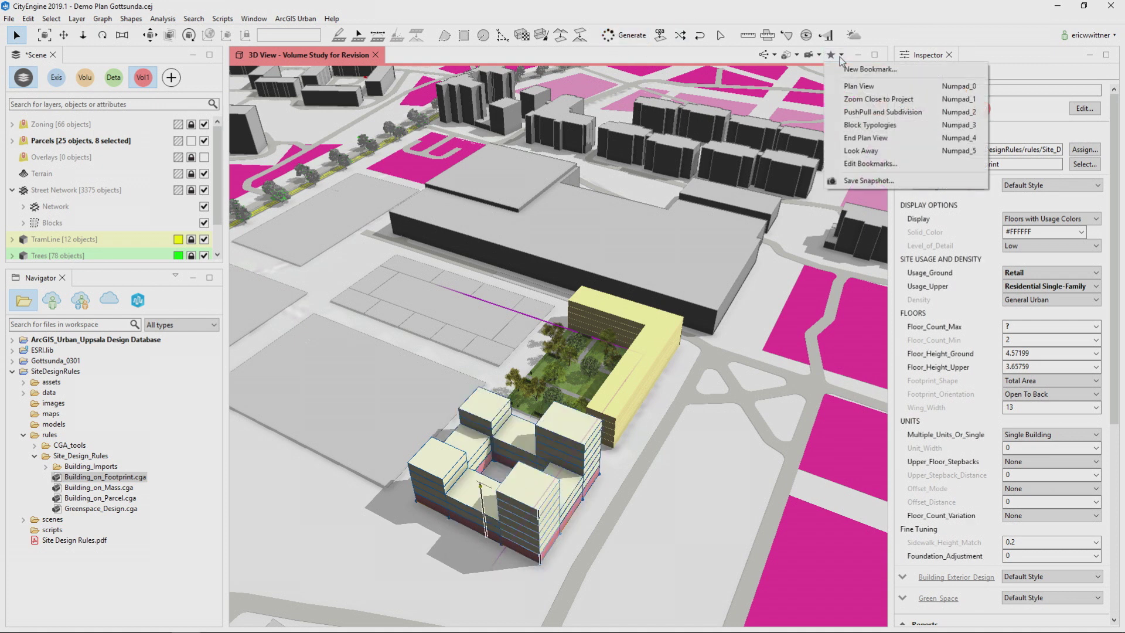
- From the PushPull and Subdivision bookmark, generate models on the upper parcel's top, bottom and inner lots
click(872, 113)
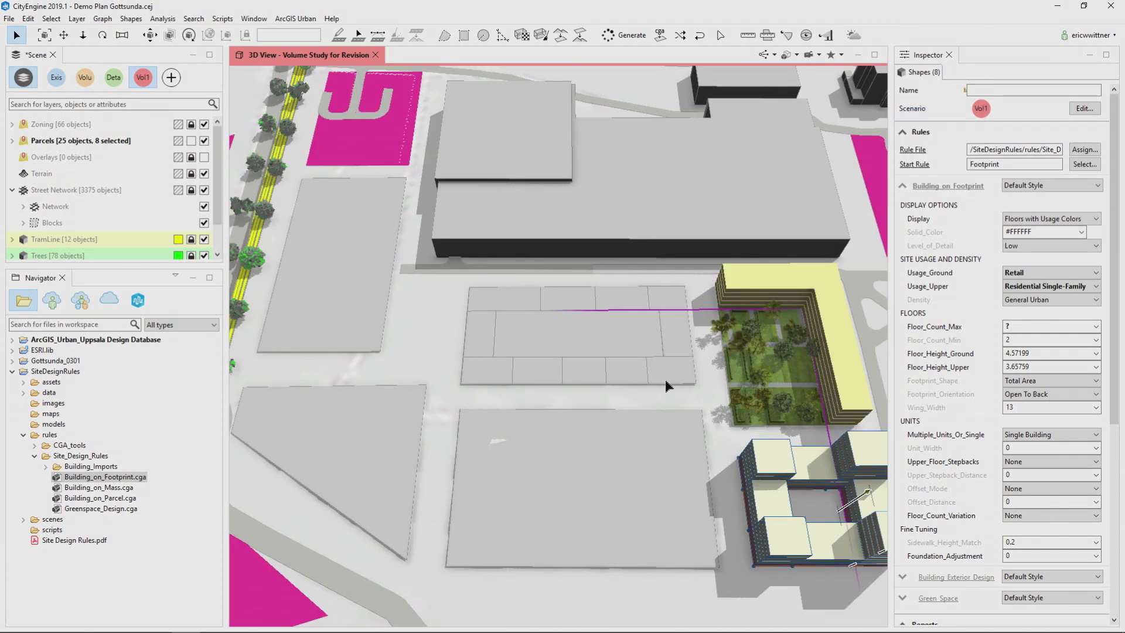
drag(655, 307, 470, 279)
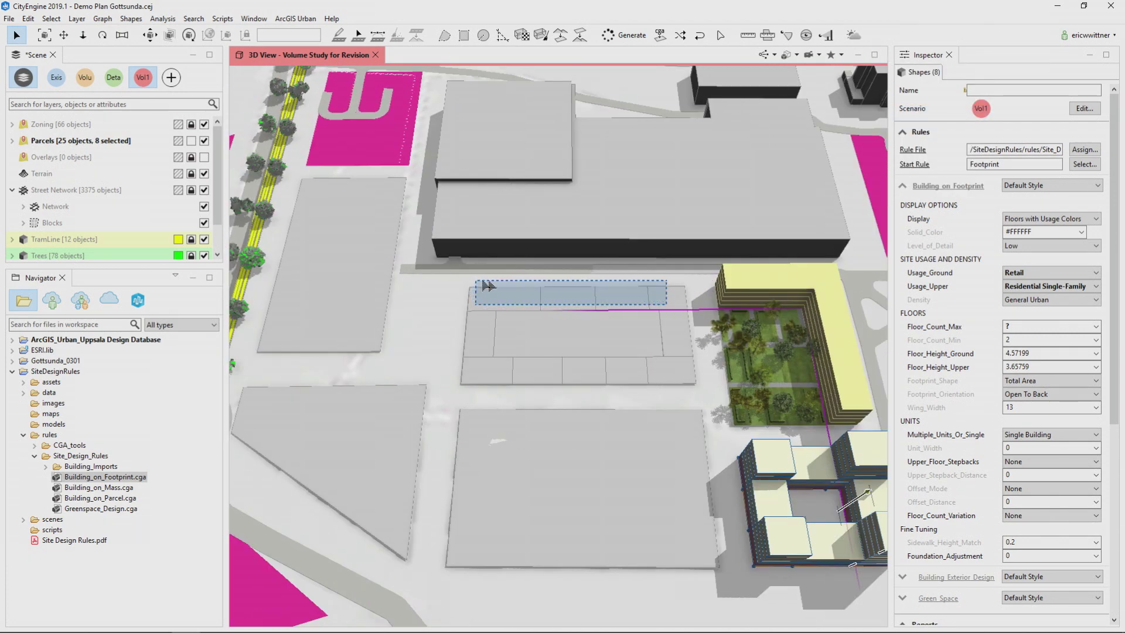
click(630, 39)
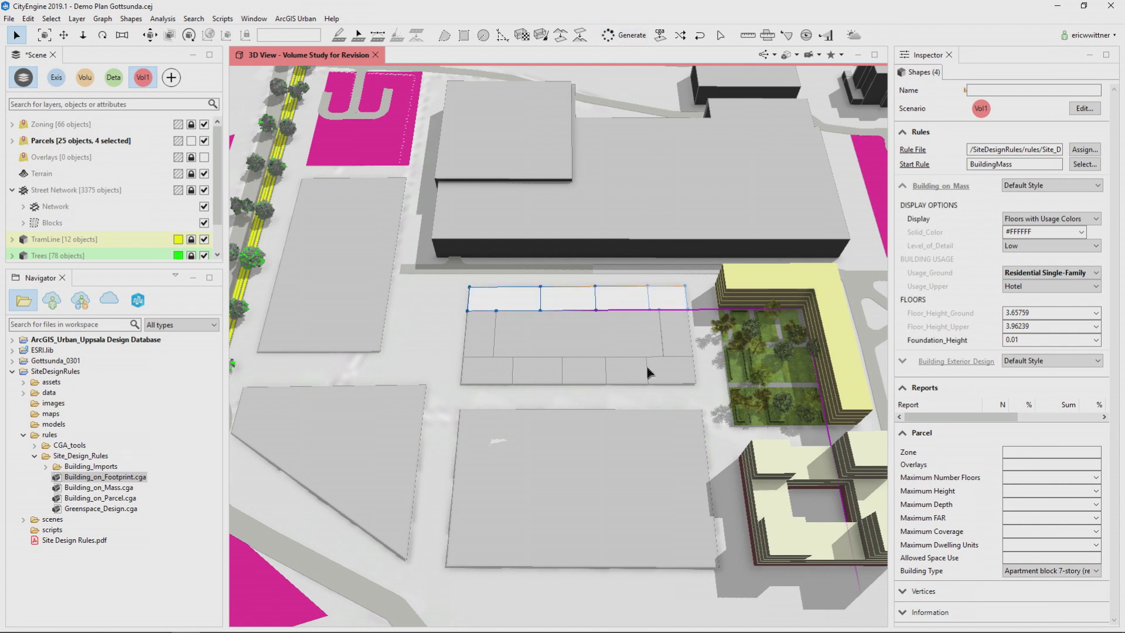
drag(662, 391, 492, 372)
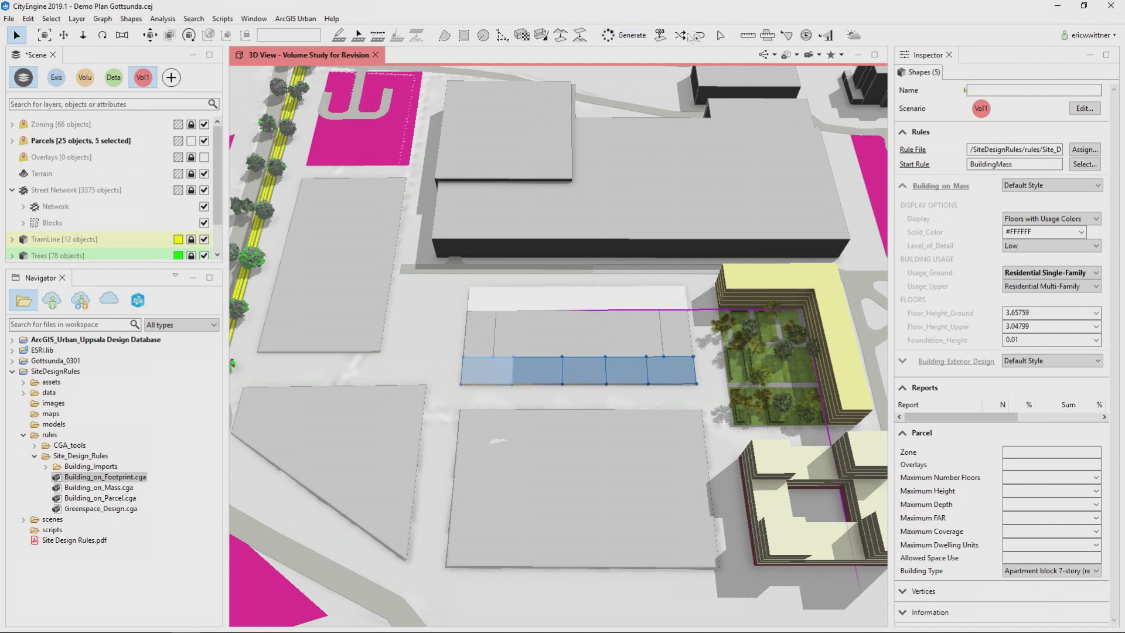
click(637, 38)
drag(678, 348, 480, 325)
click(627, 36)
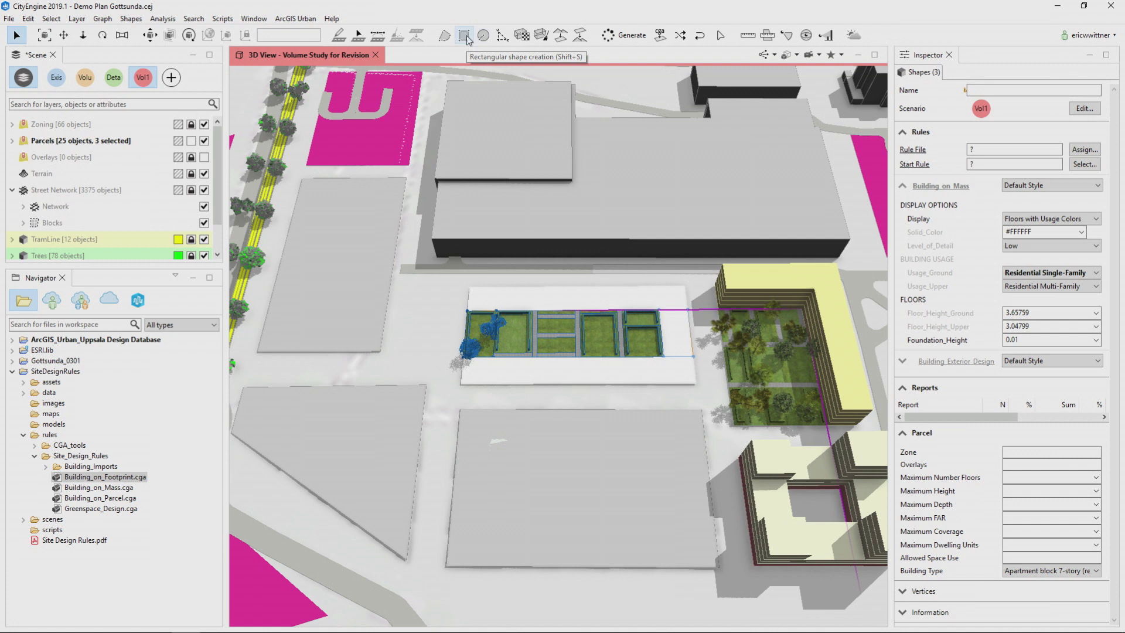
- Draw and extrude a tall pink volume and a neighbouring yellow volume 12.62 high
click(445, 37)
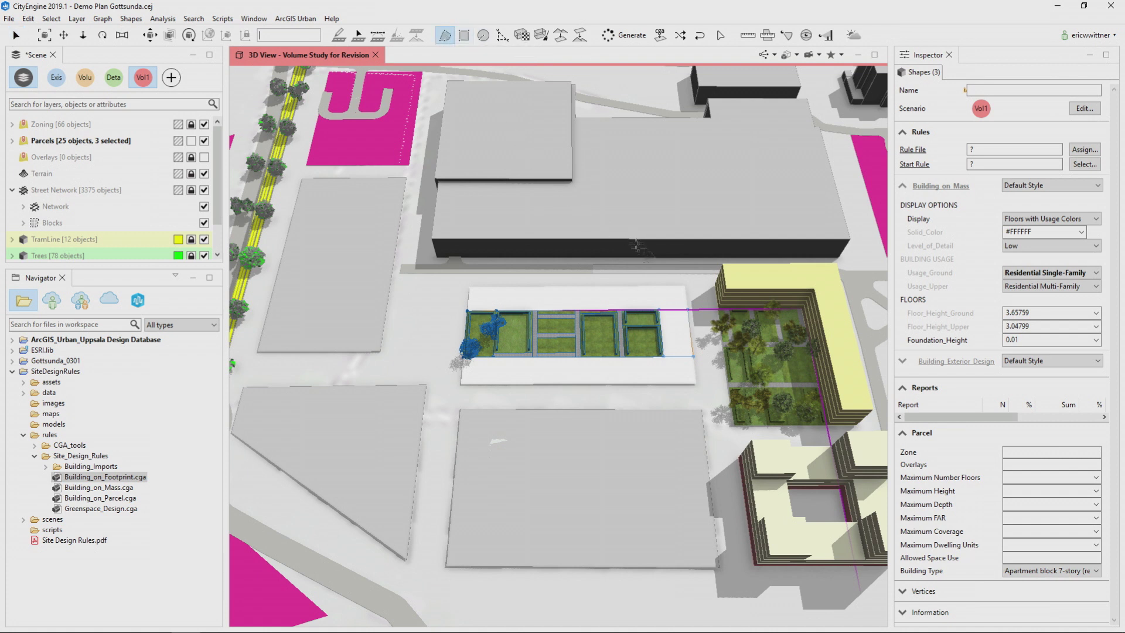
click(664, 301)
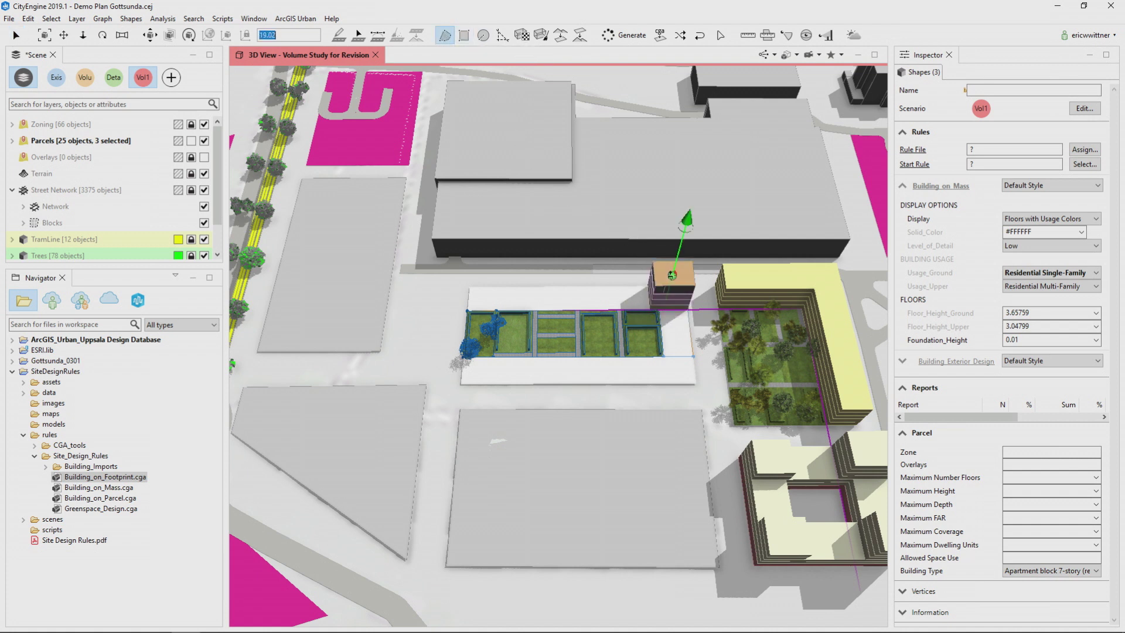
click(671, 273)
click(597, 308)
click(596, 282)
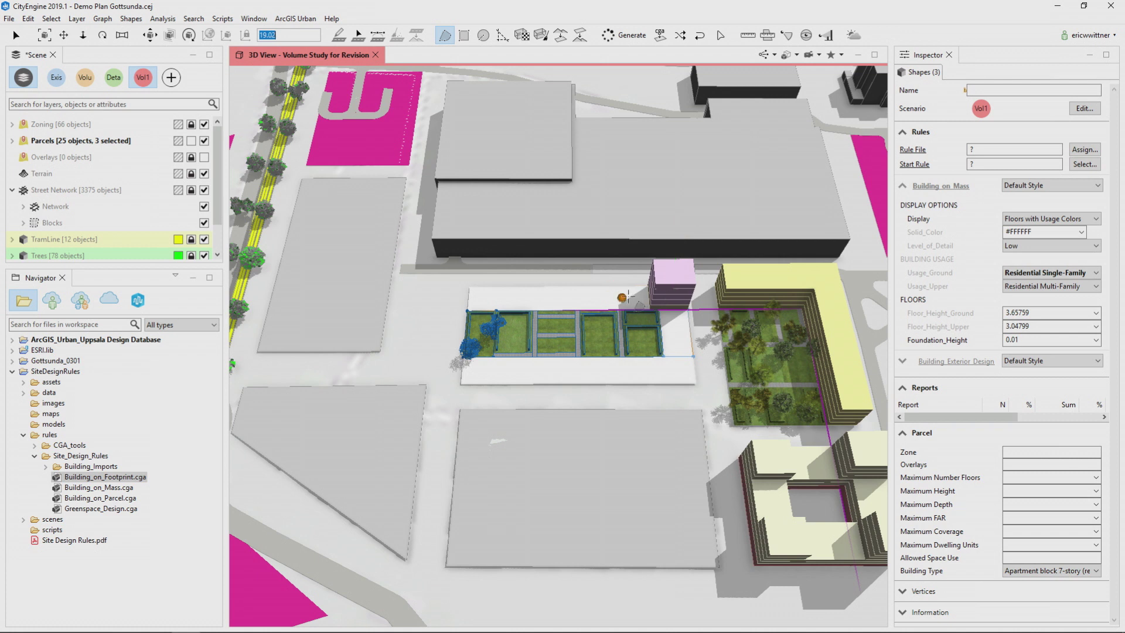
click(651, 283)
click(652, 307)
click(597, 307)
click(561, 298)
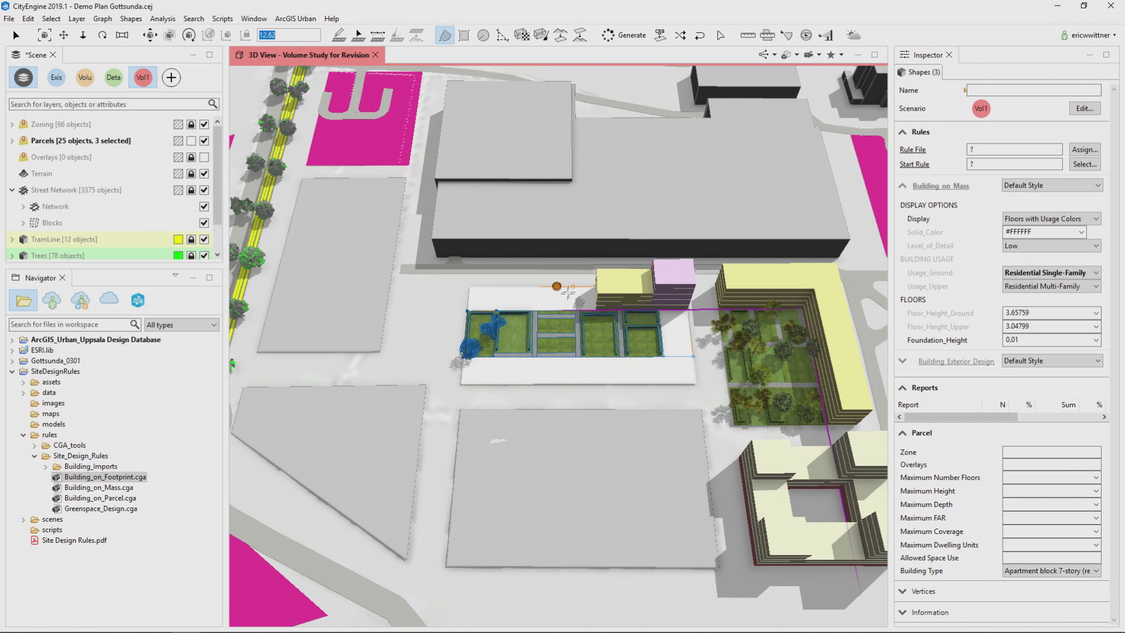
- Add another pink volume 20.91 high and sketch a footprint on its roof
click(570, 302)
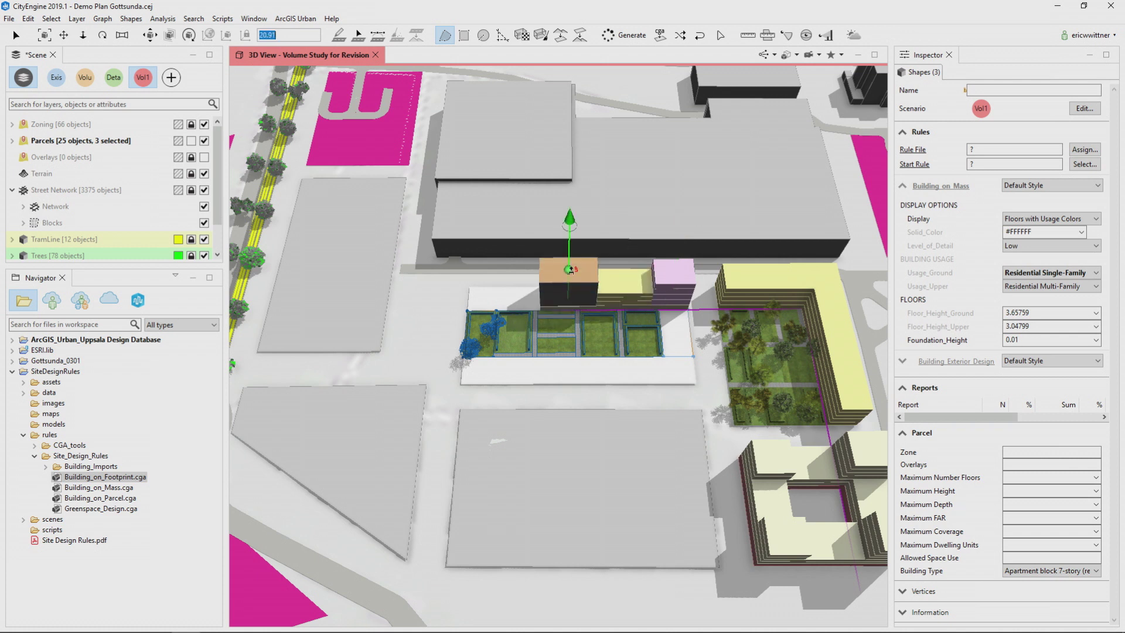
click(558, 264)
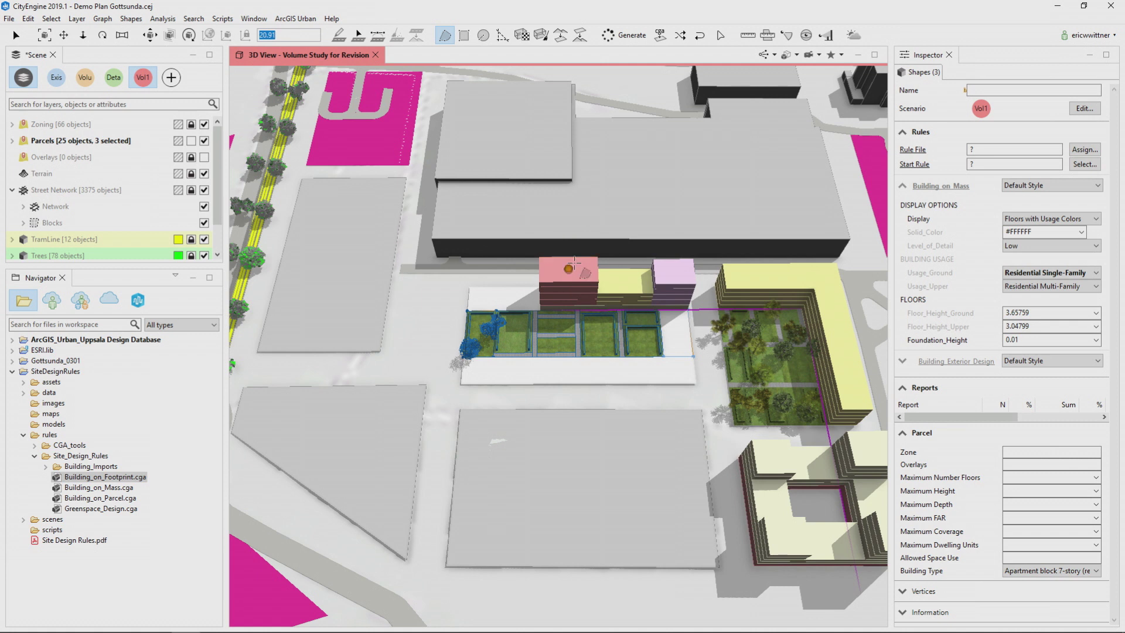
click(584, 259)
click(553, 283)
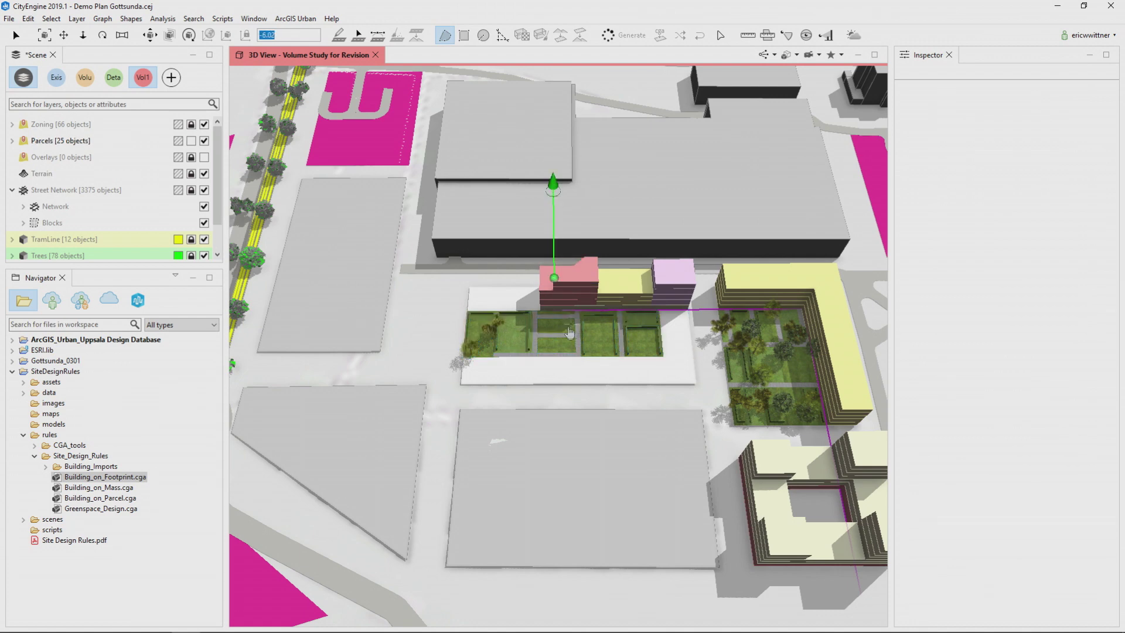
- Fix the new roof block's height and tilt the view over the whole plan
alt+drag(559, 342, 557, 346)
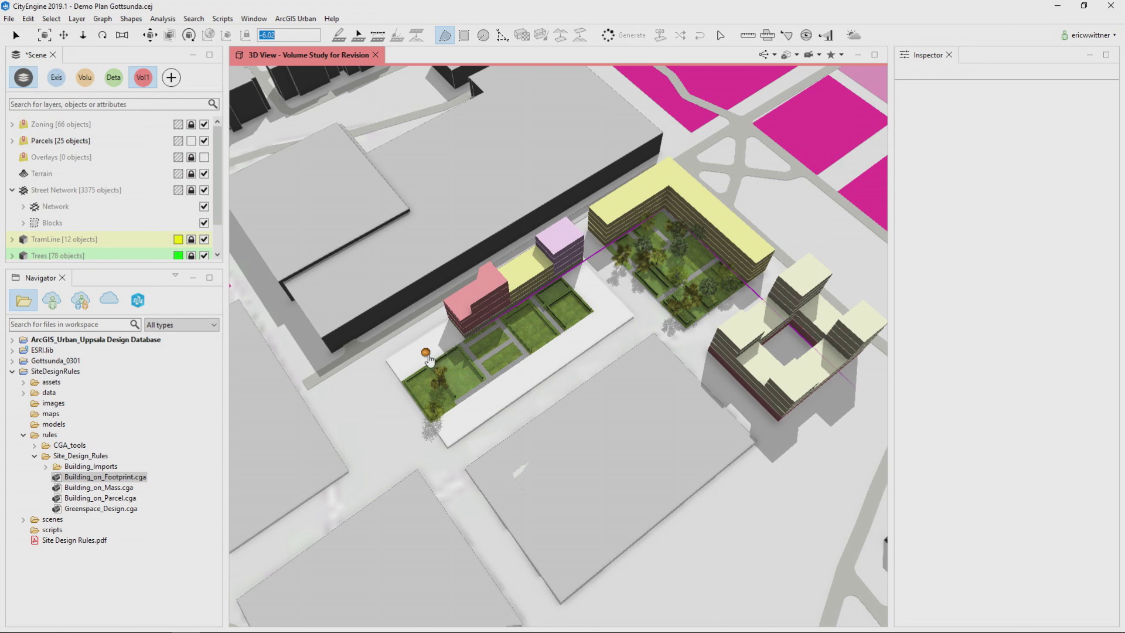
click(462, 326)
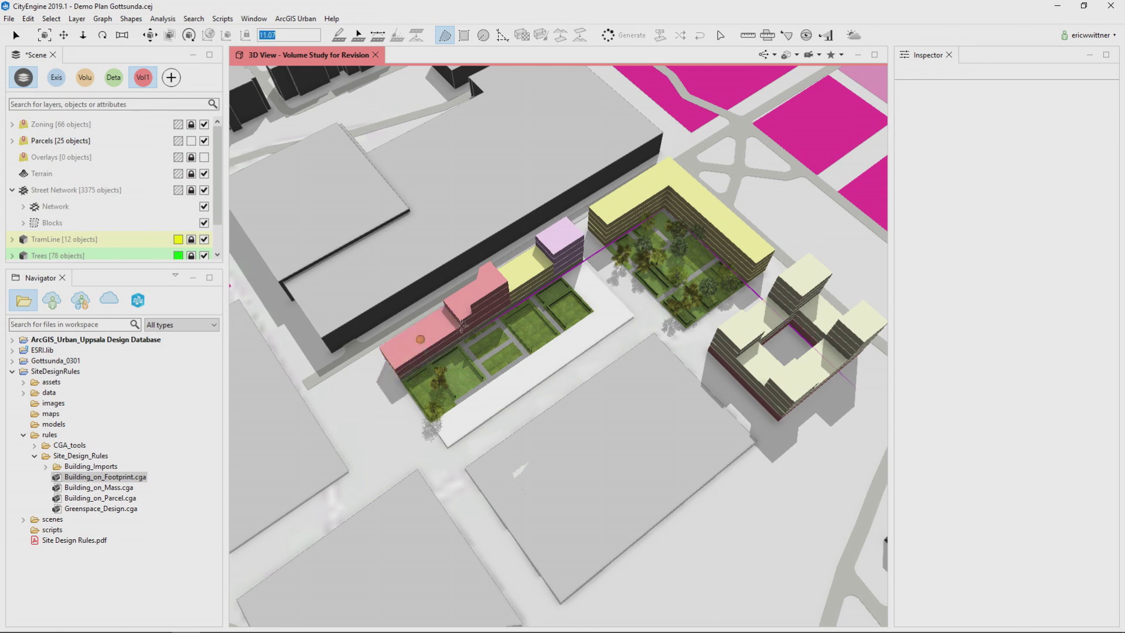
alt+drag(557, 339, 557, 345)
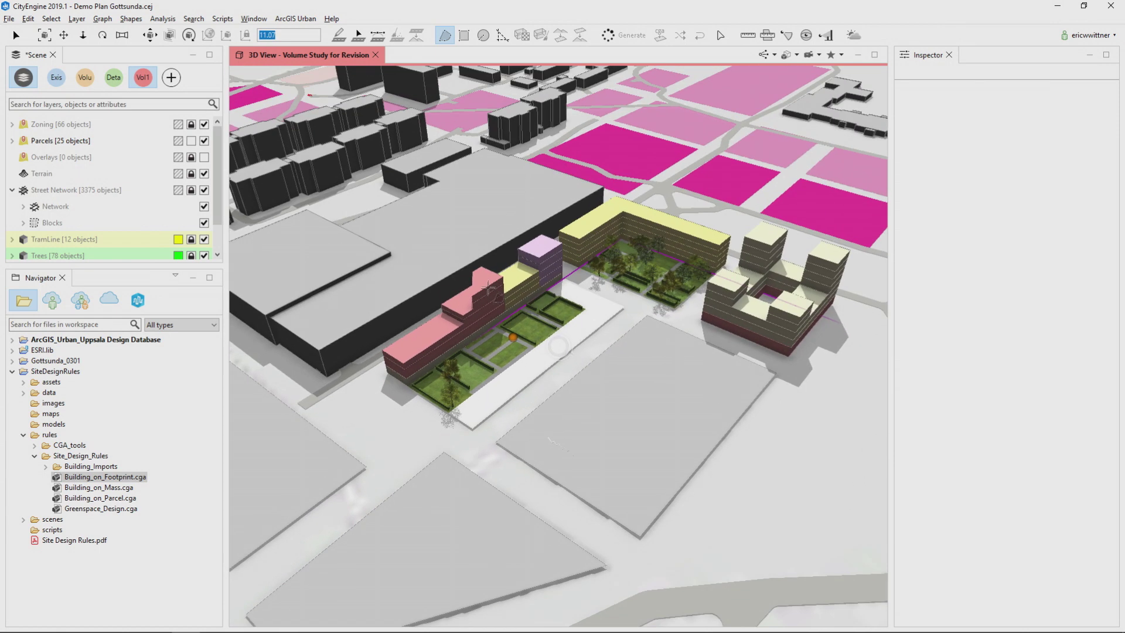
scroll(490, 288, up, 5)
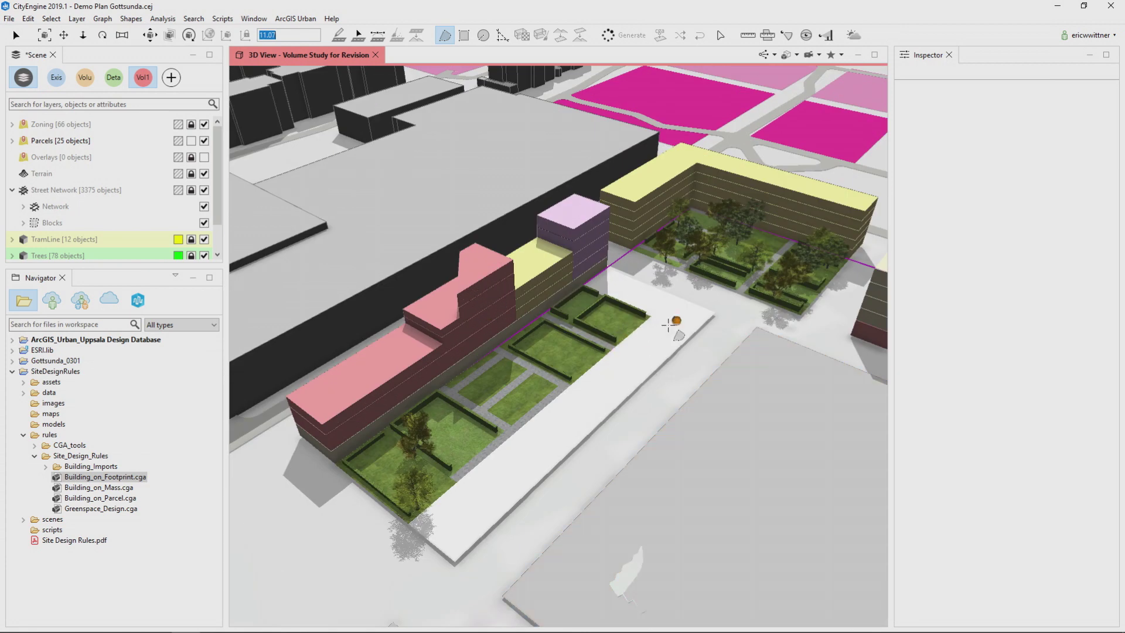
- Raise the flat plaza square and strips beside the courtyard buildings into low yellow blocks
click(669, 325)
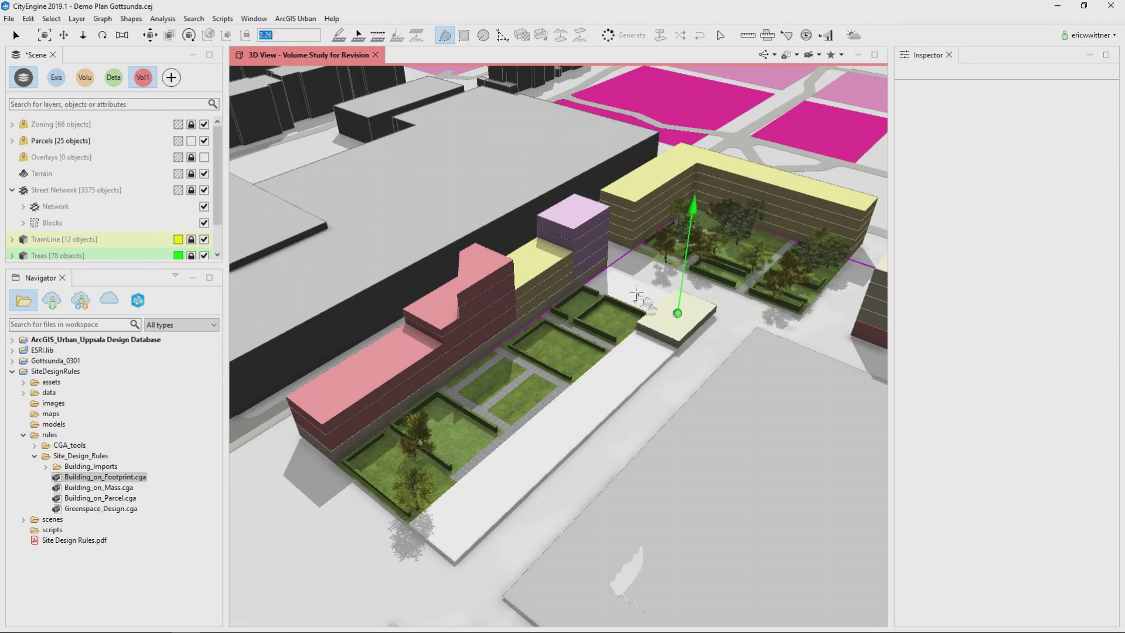
click(637, 296)
click(603, 266)
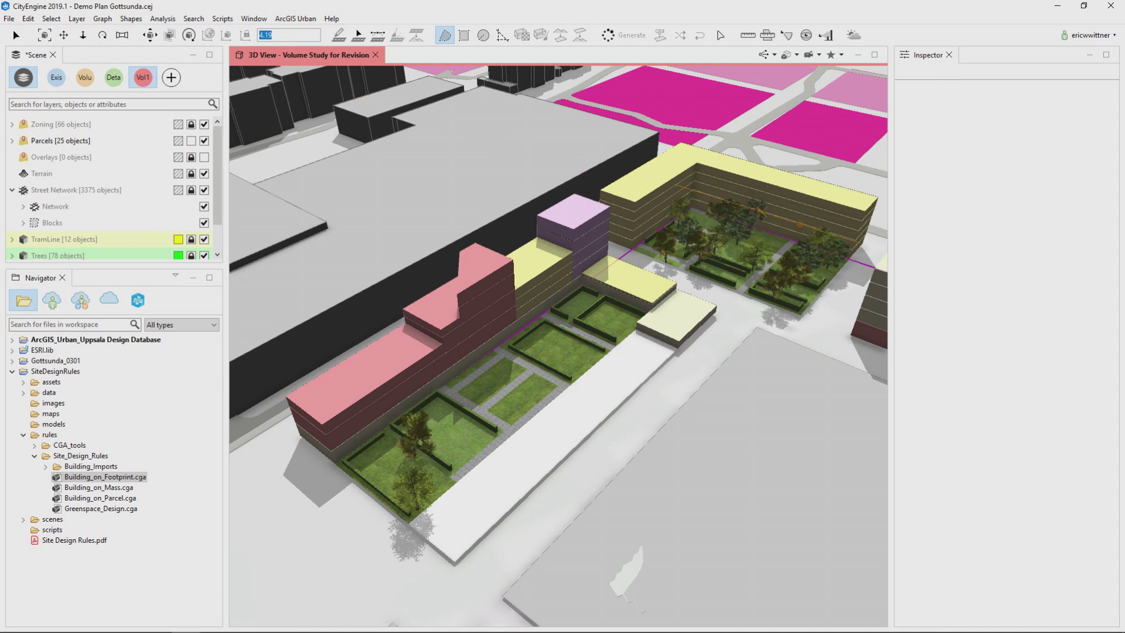
click(636, 354)
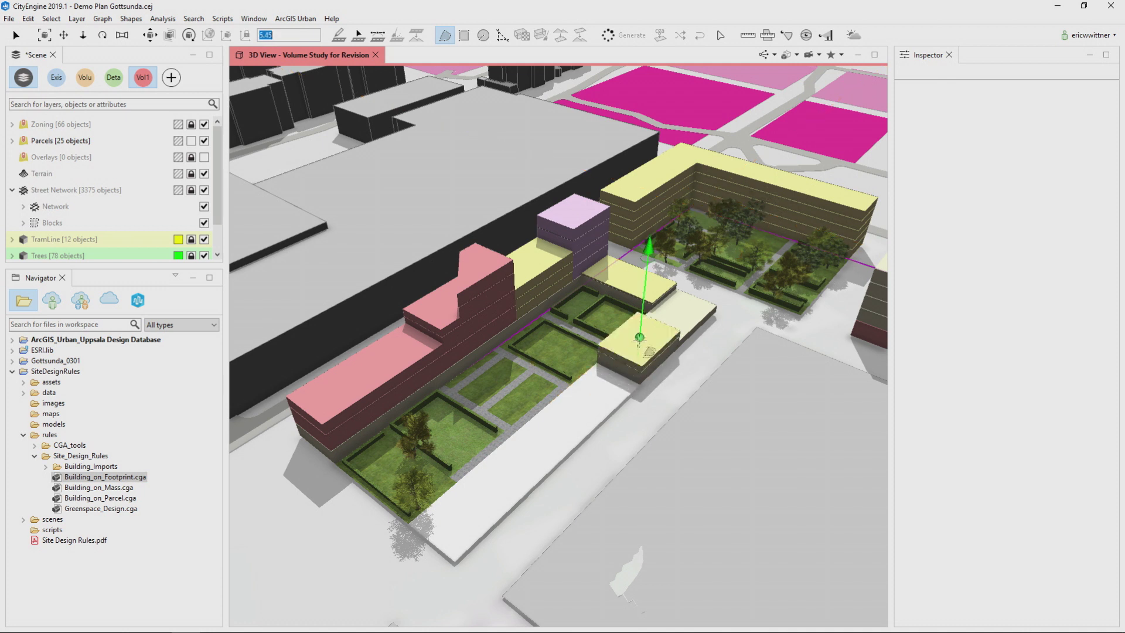
click(637, 341)
click(596, 384)
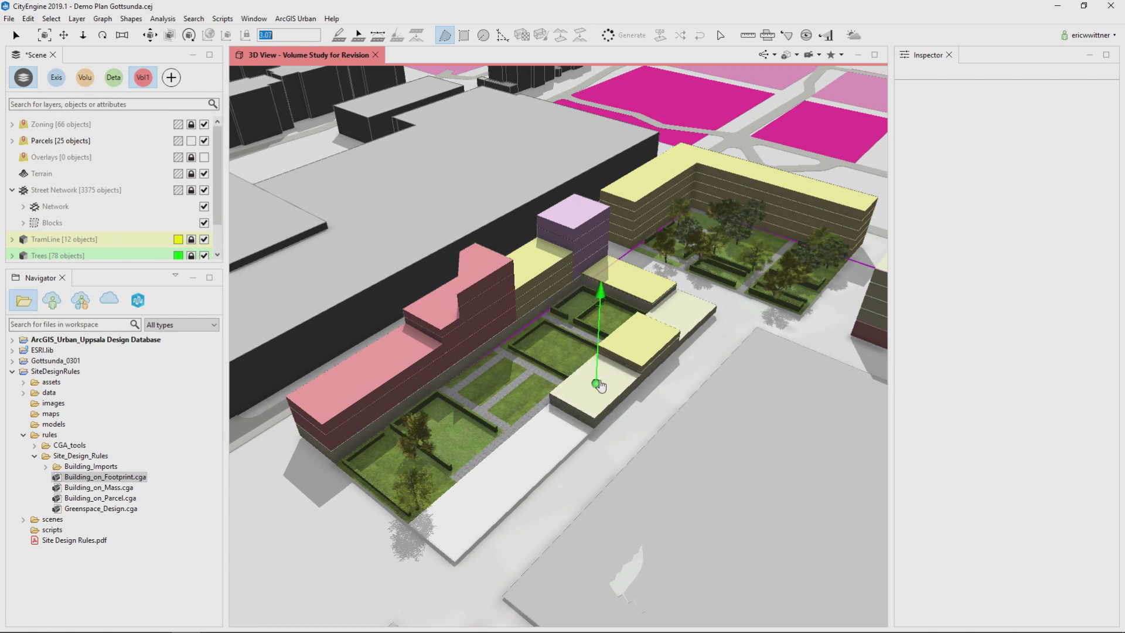
click(17, 35)
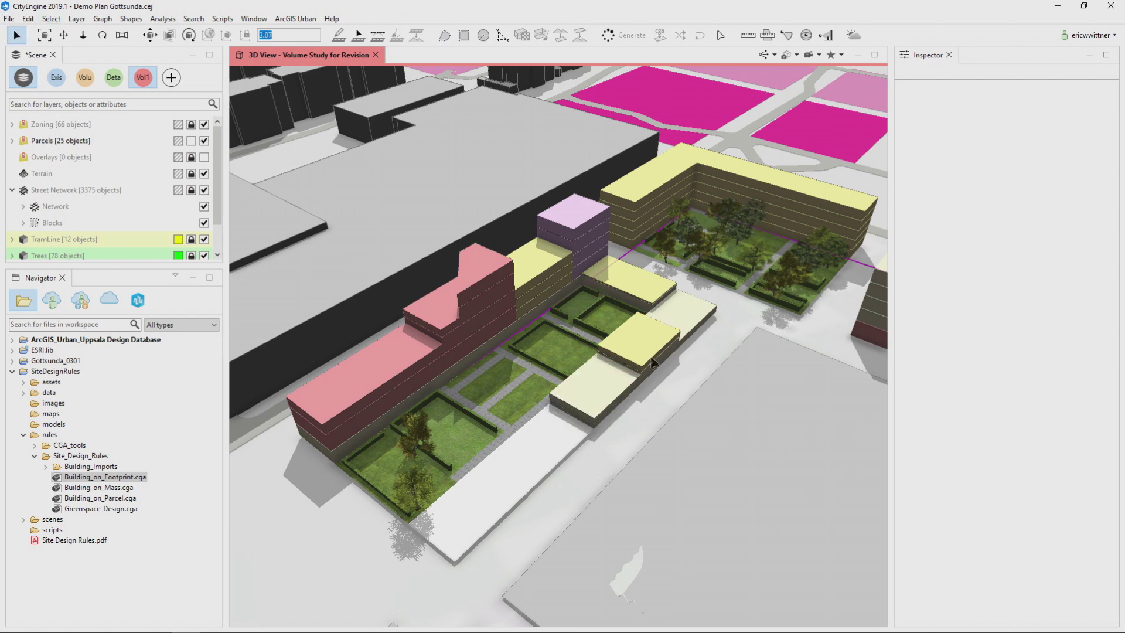
click(639, 342)
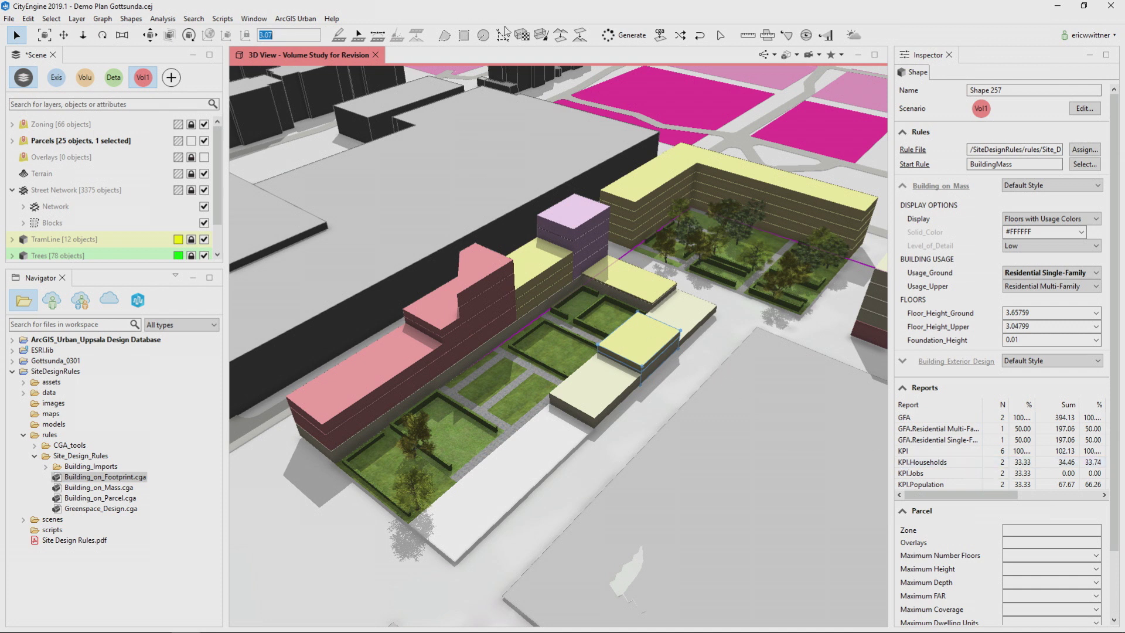
- Extrude a taller block from the low yellow podium roof beside the corner building
click(445, 35)
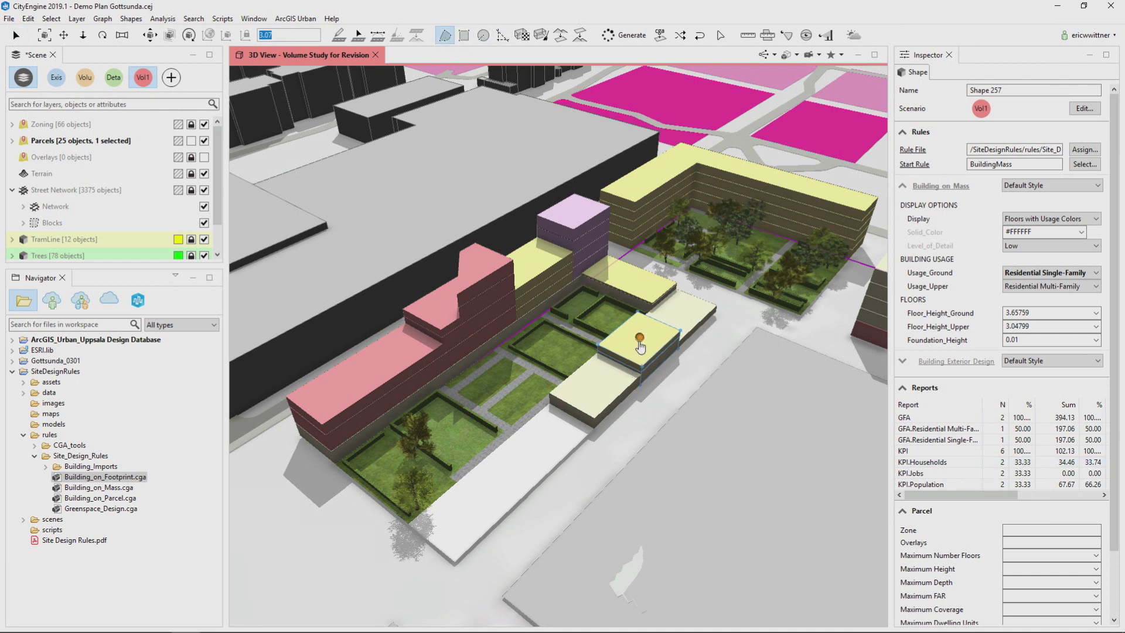
drag(639, 338, 643, 304)
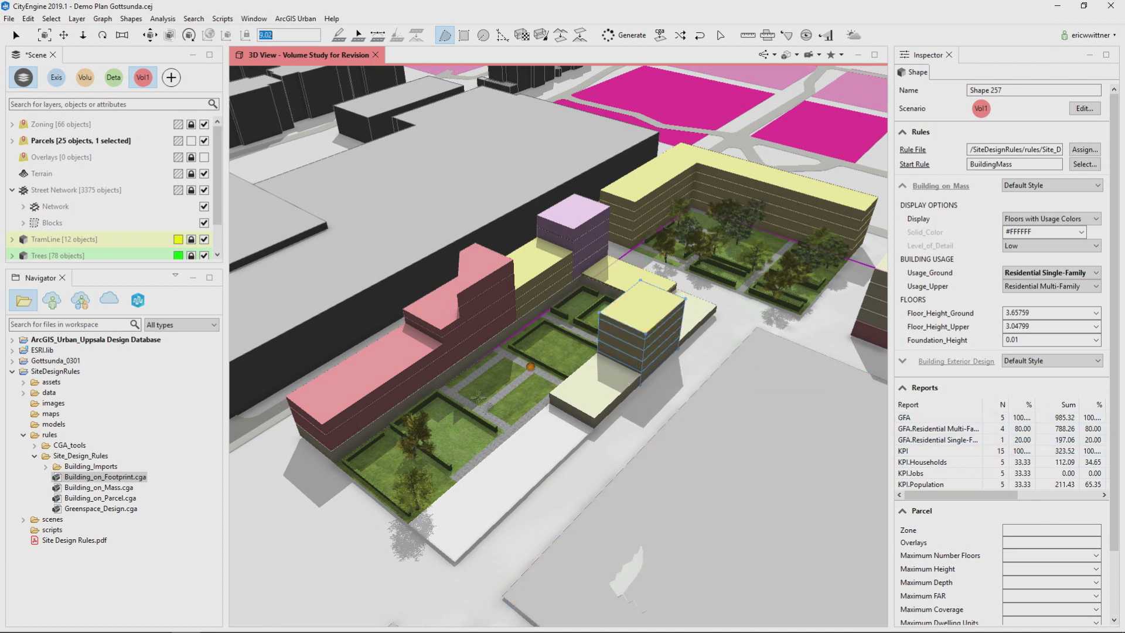
drag(596, 387, 558, 406)
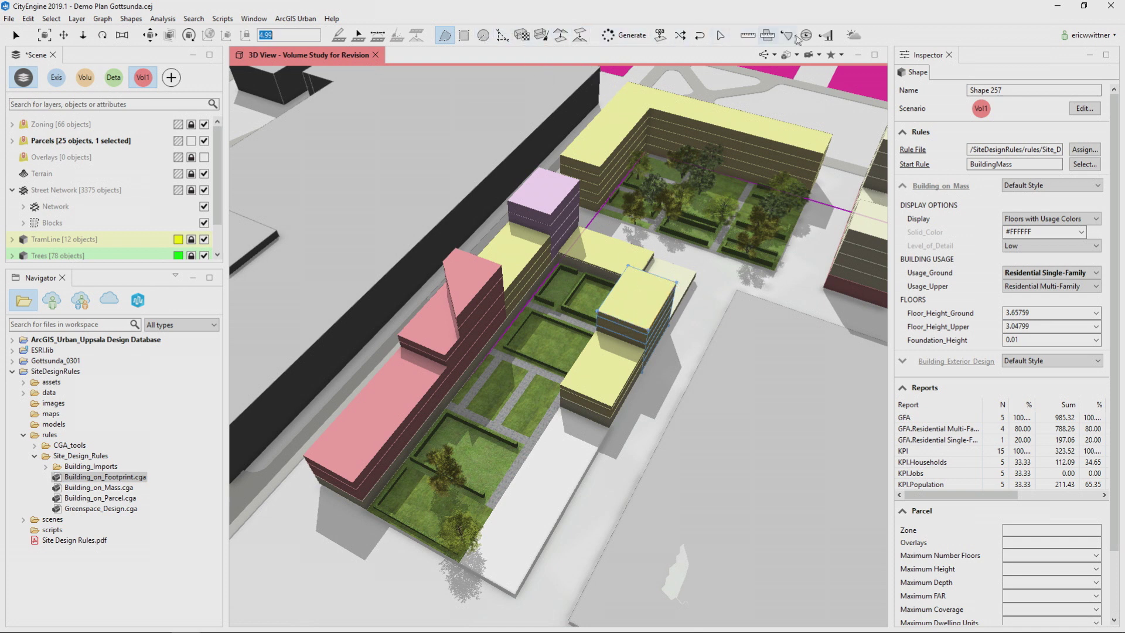
click(806, 36)
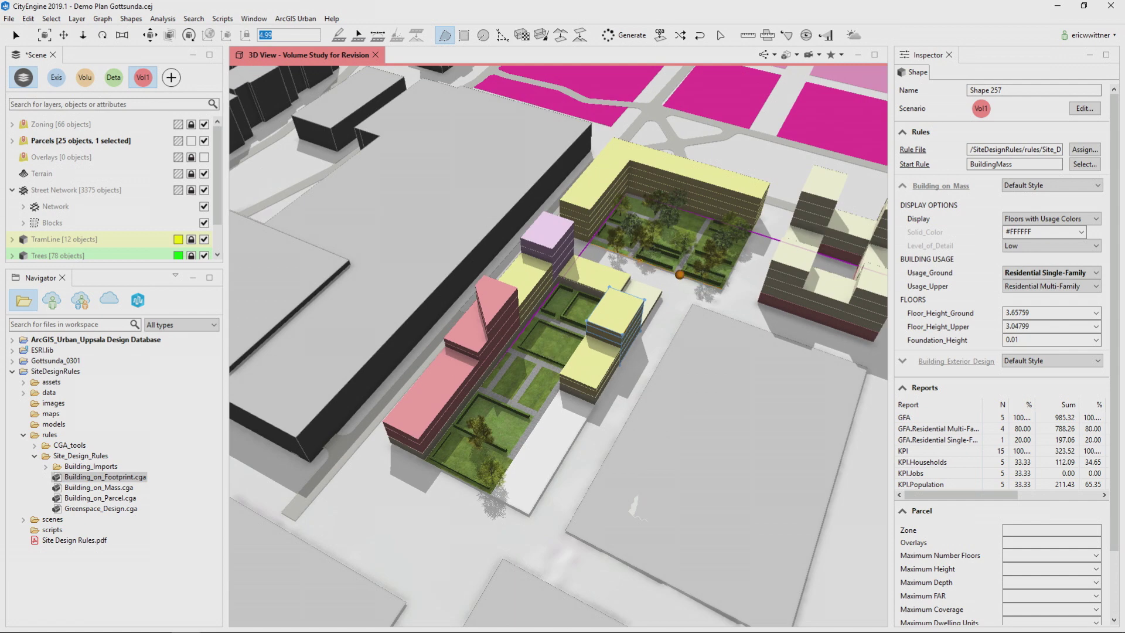
- Place a View Dome in the courtyard and lift its observer point about three metres
click(808, 37)
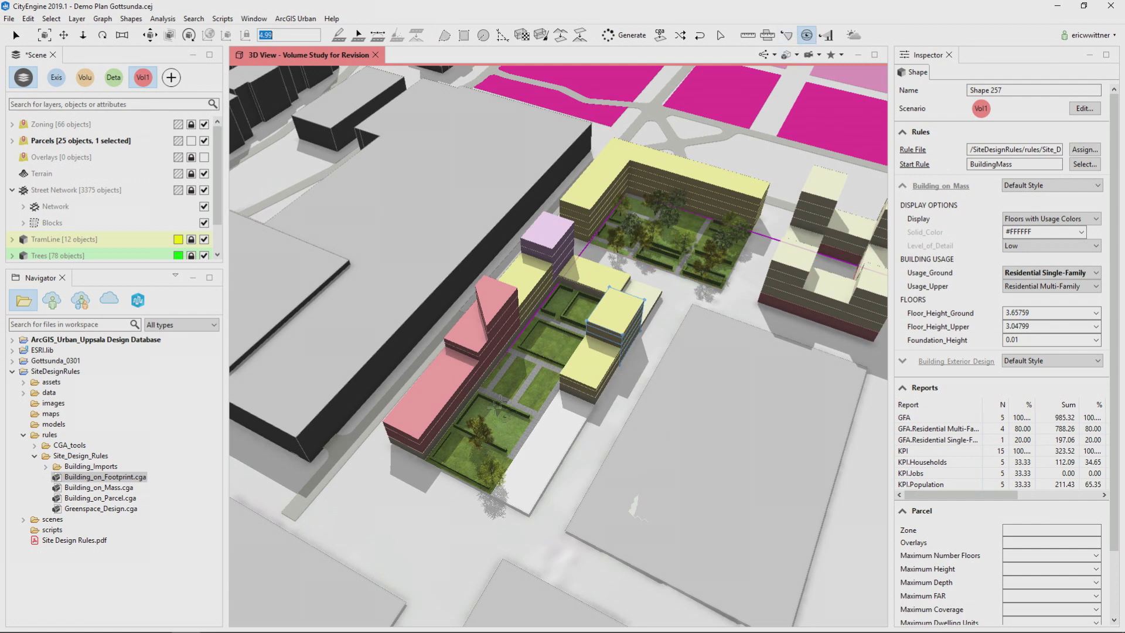
click(549, 345)
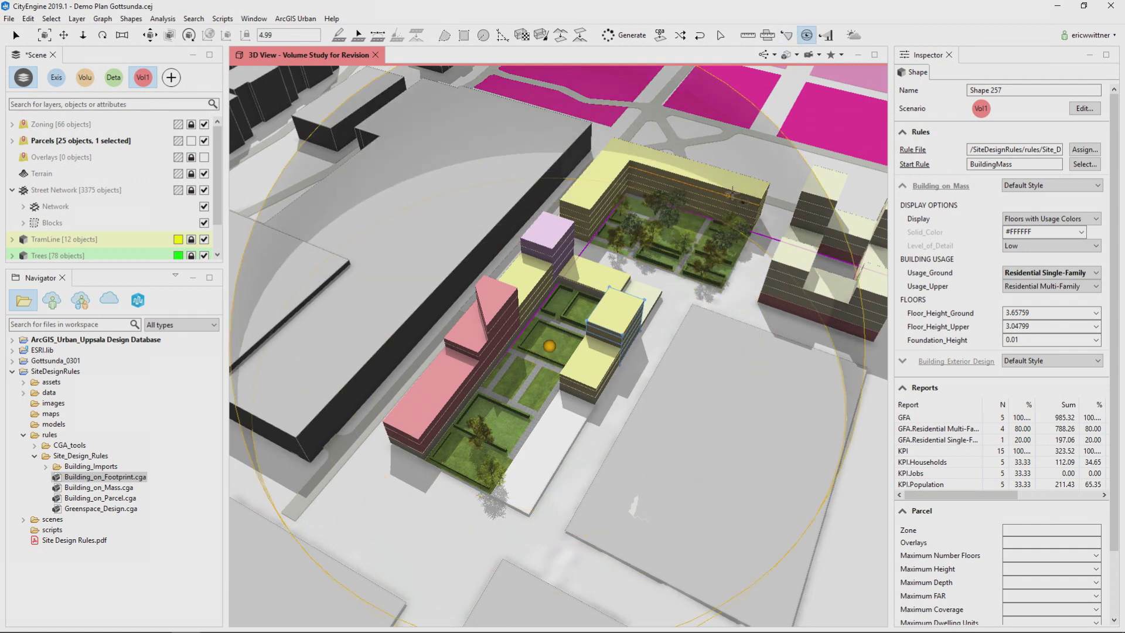
click(764, 169)
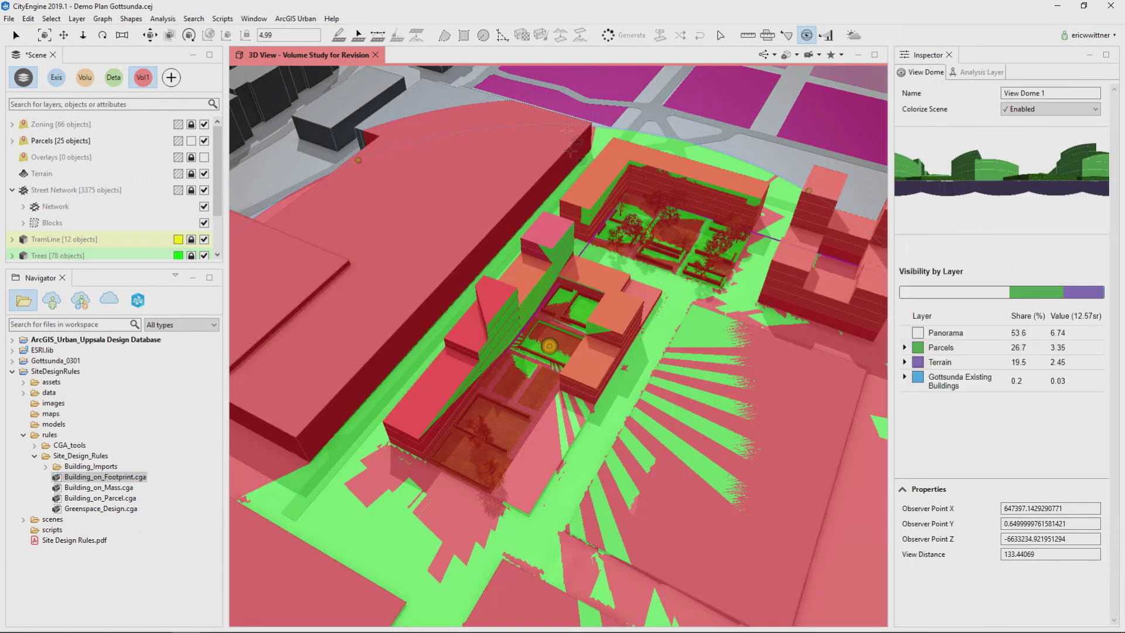
click(150, 35)
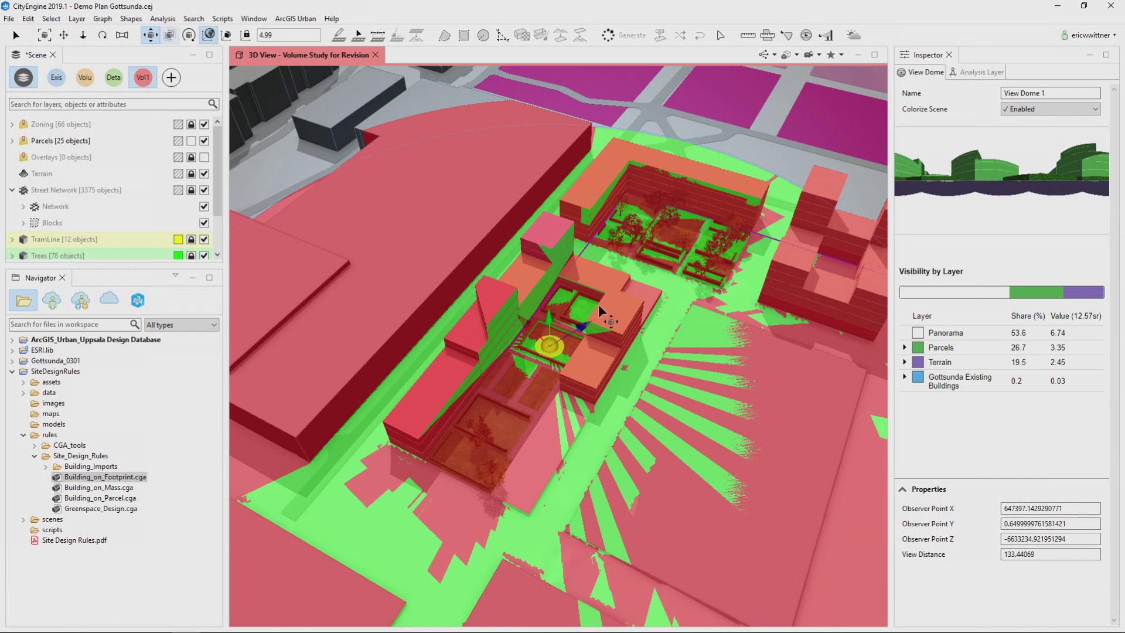
drag(552, 323, 551, 315)
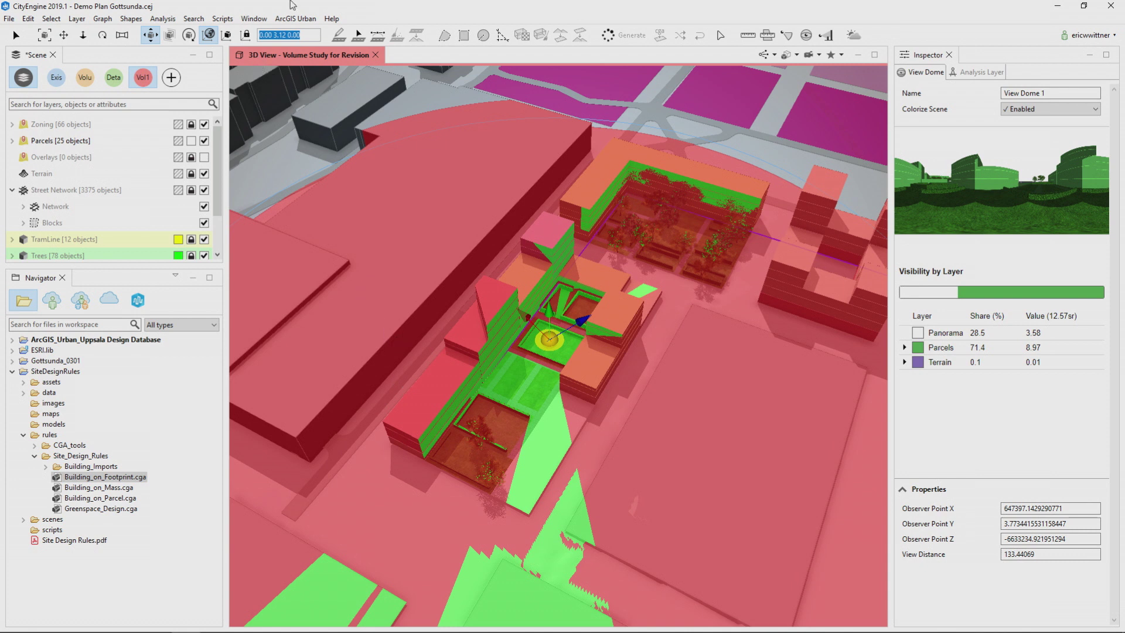
- Extrude the rear block and the lower front block into tall towers
click(443, 37)
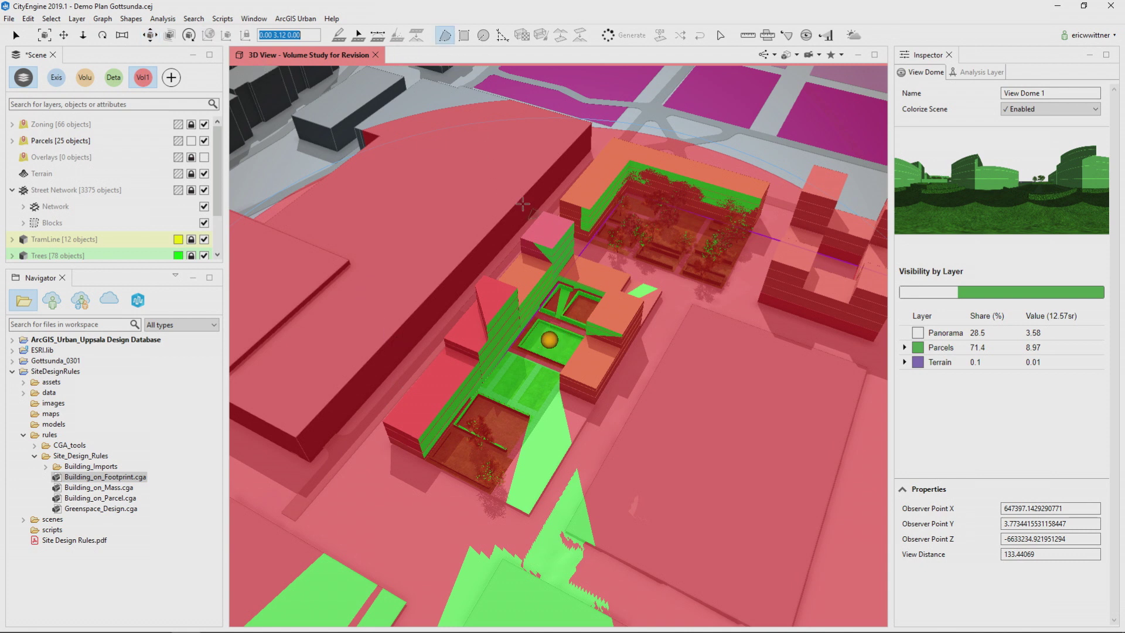
mouse_move(594, 278)
mouse_down()
mouse_move(596, 252)
mouse_move(581, 273)
mouse_up()
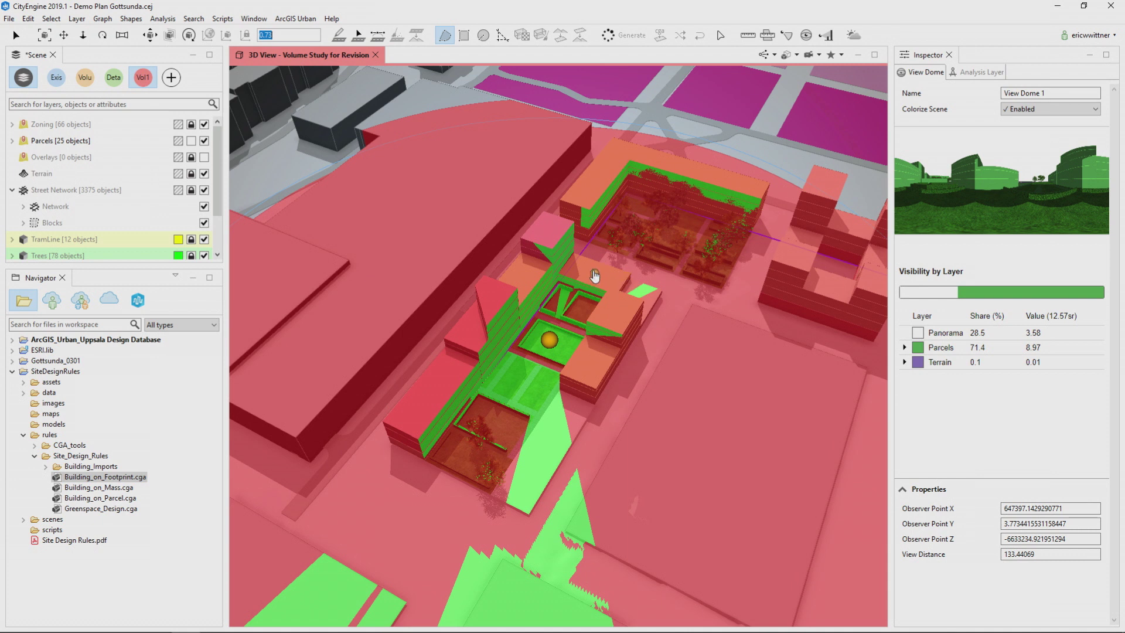
drag(594, 276, 595, 162)
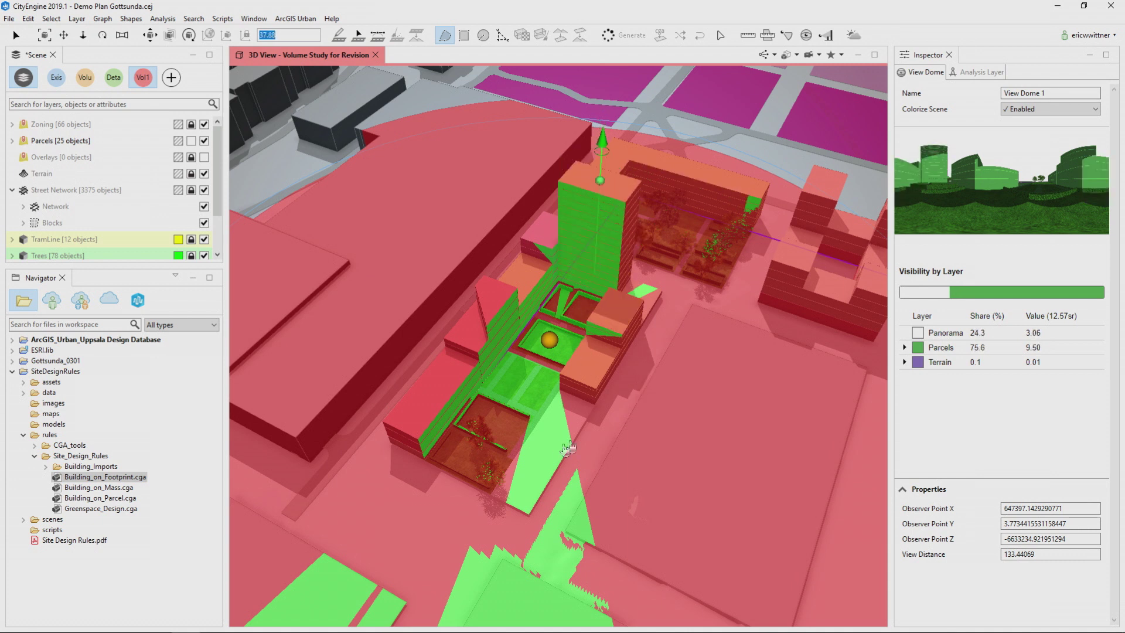
click(594, 326)
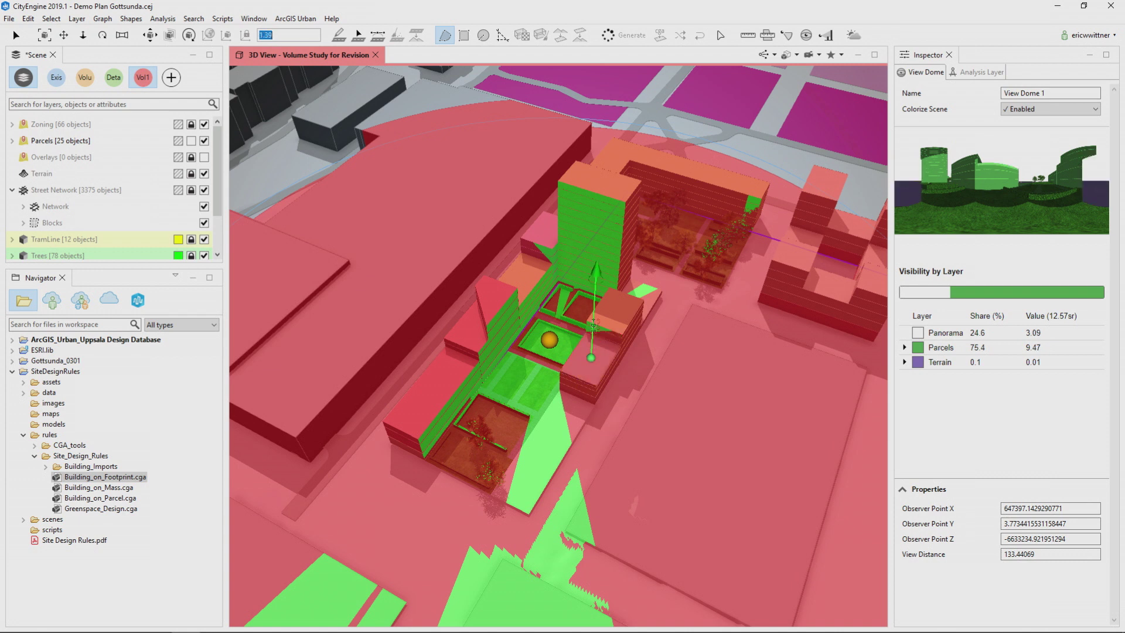
drag(593, 326, 593, 284)
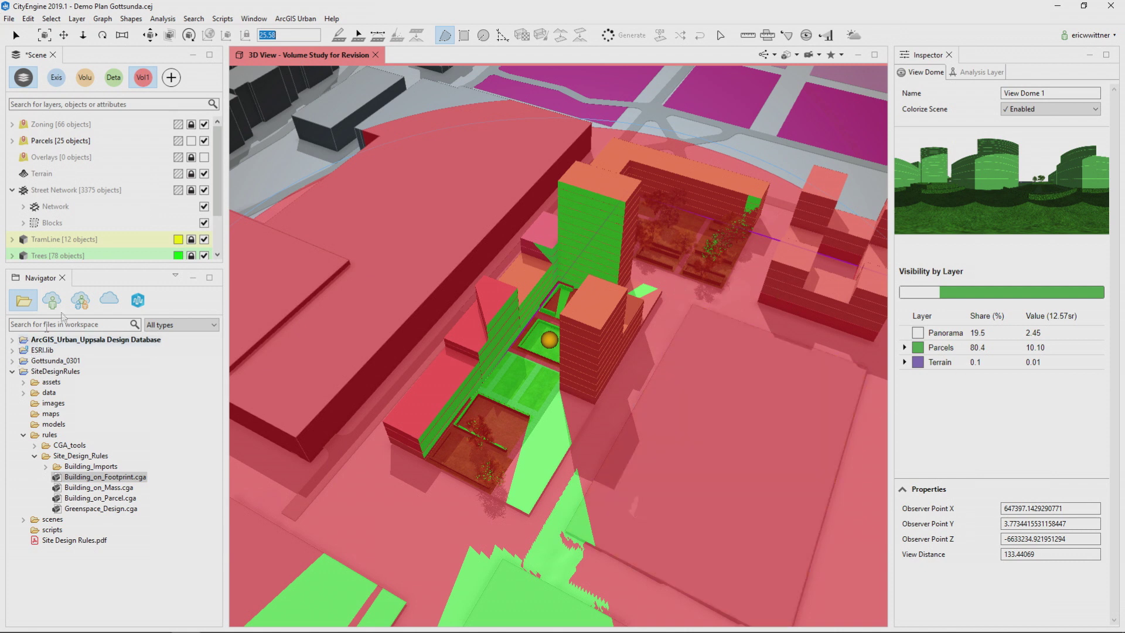
- Delete the Analyses layer holding the view-dome visibility analysis
scroll(26, 246, down, 1)
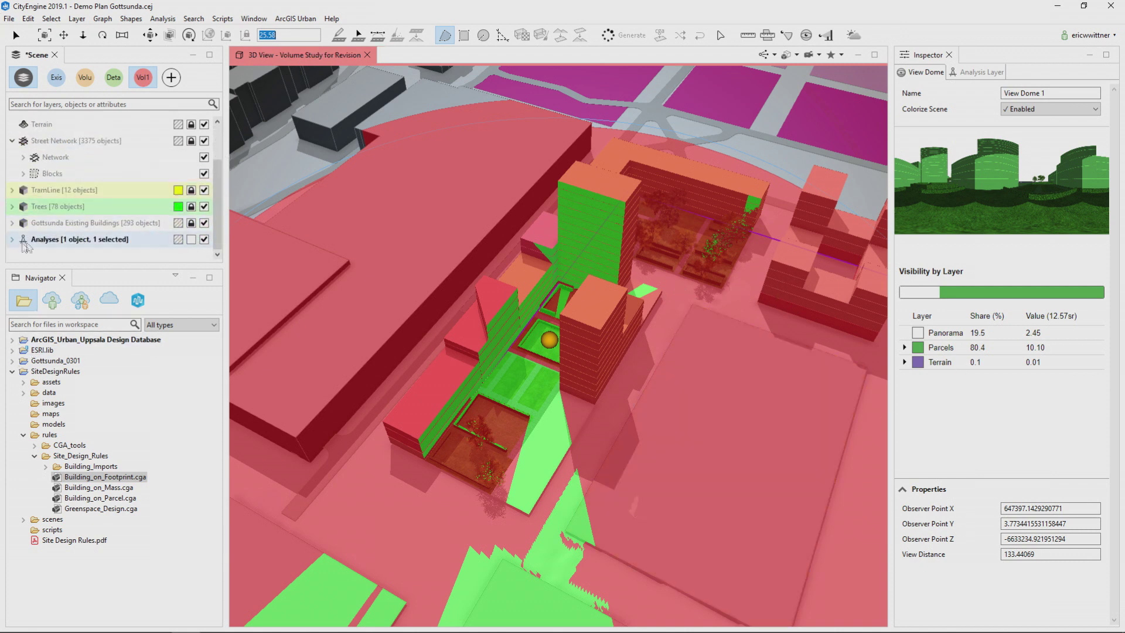
right_click(68, 239)
click(131, 332)
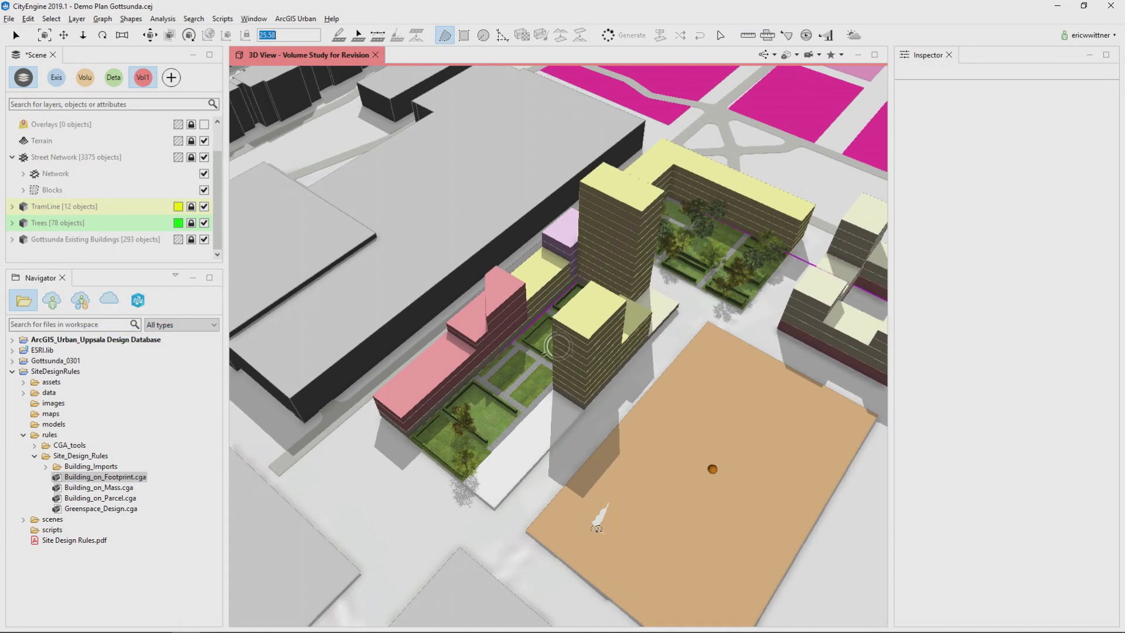
- Clear the selection and marquee-select the large empty parcel beside the new blocks
alt+drag(597, 527, 494, 512)
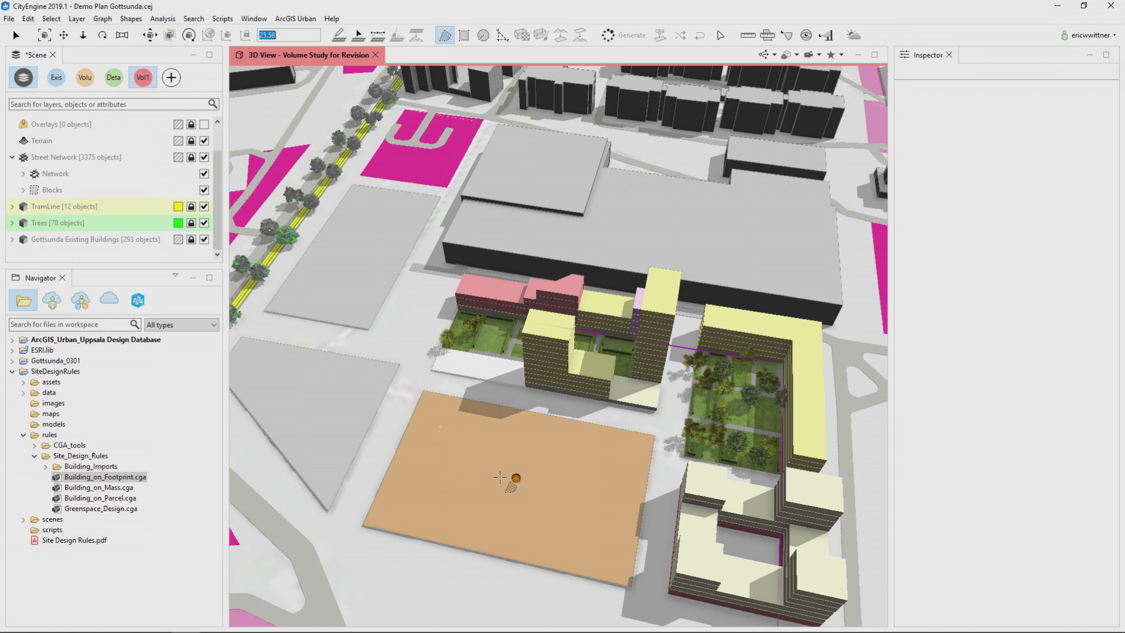
key(Escape)
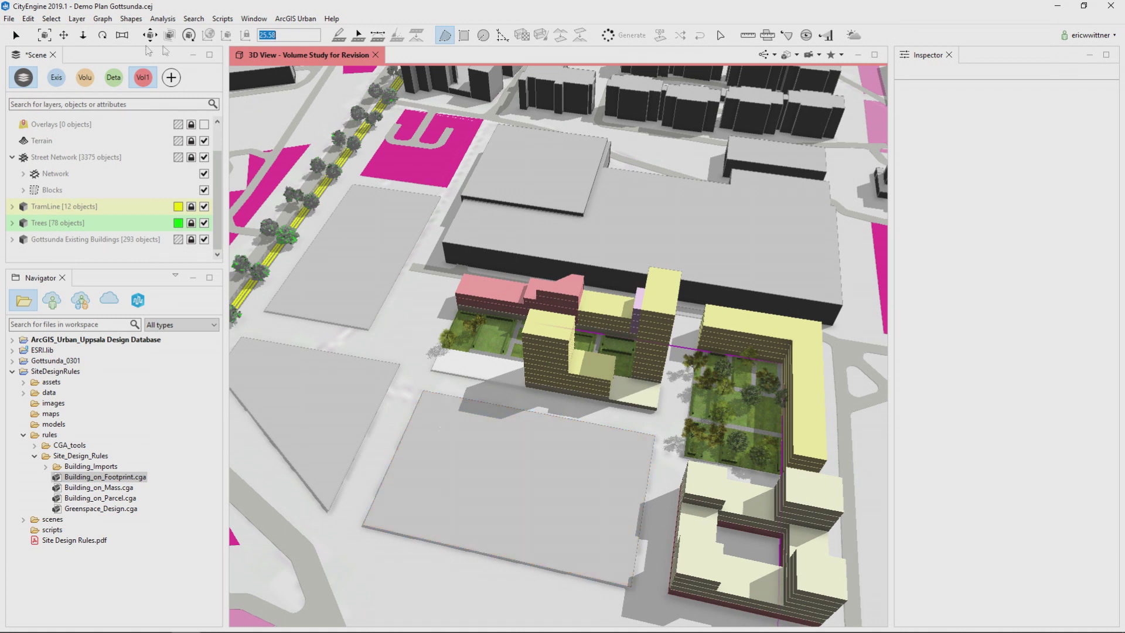
click(17, 36)
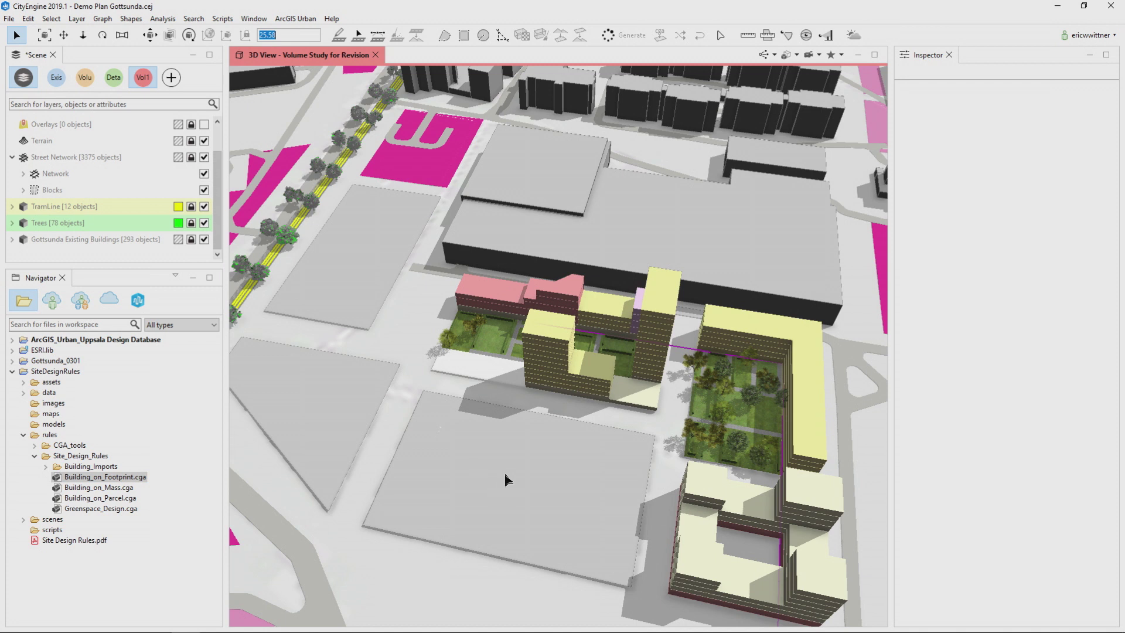
drag(522, 495, 504, 476)
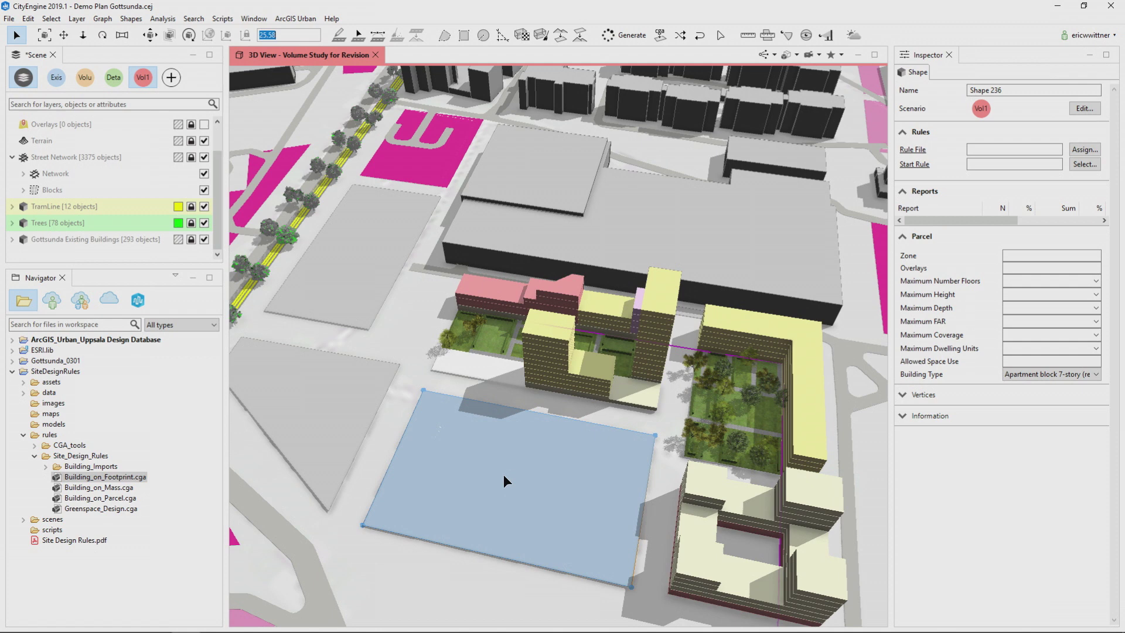
click(131, 18)
- Subdivide the empty lot with Offset Subdivision into 13 lots of 500–1000 area
click(151, 33)
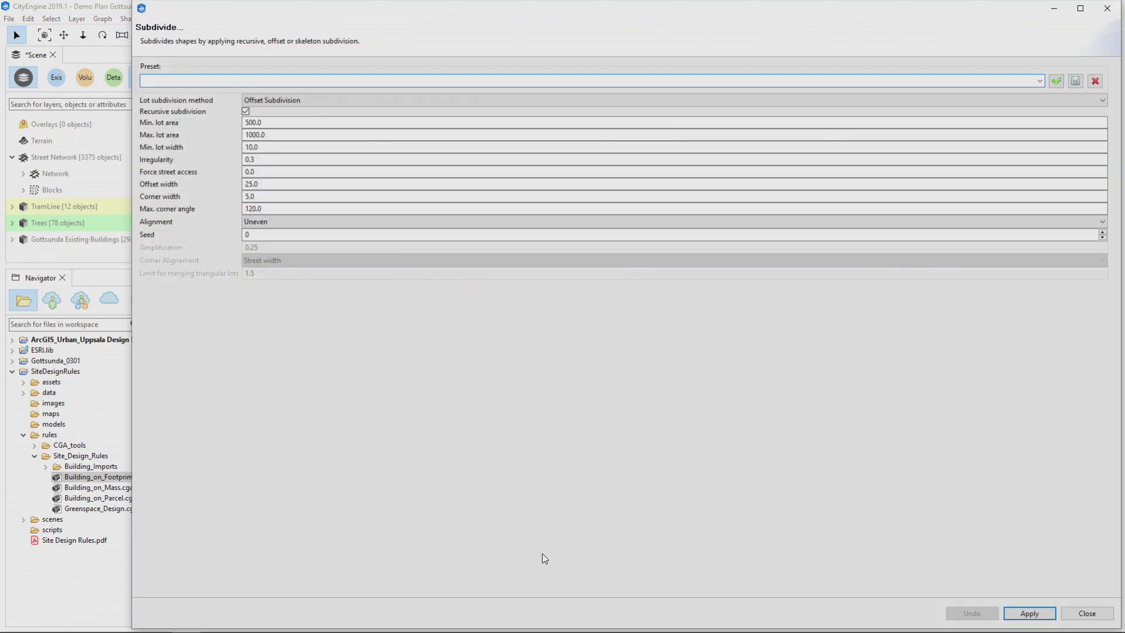
click(300, 103)
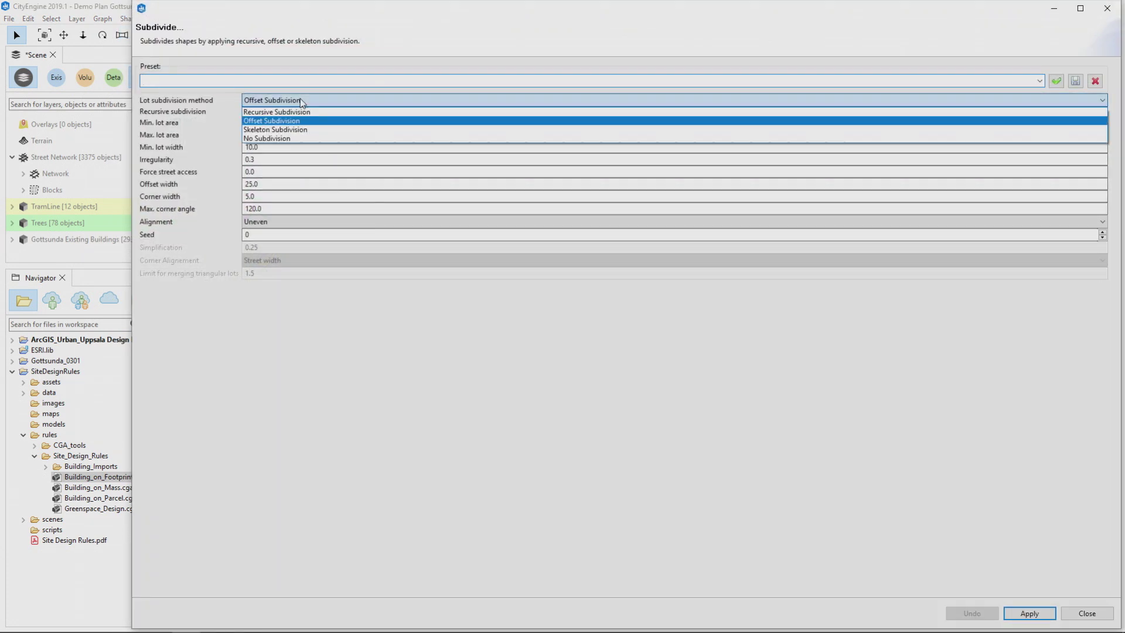
click(302, 130)
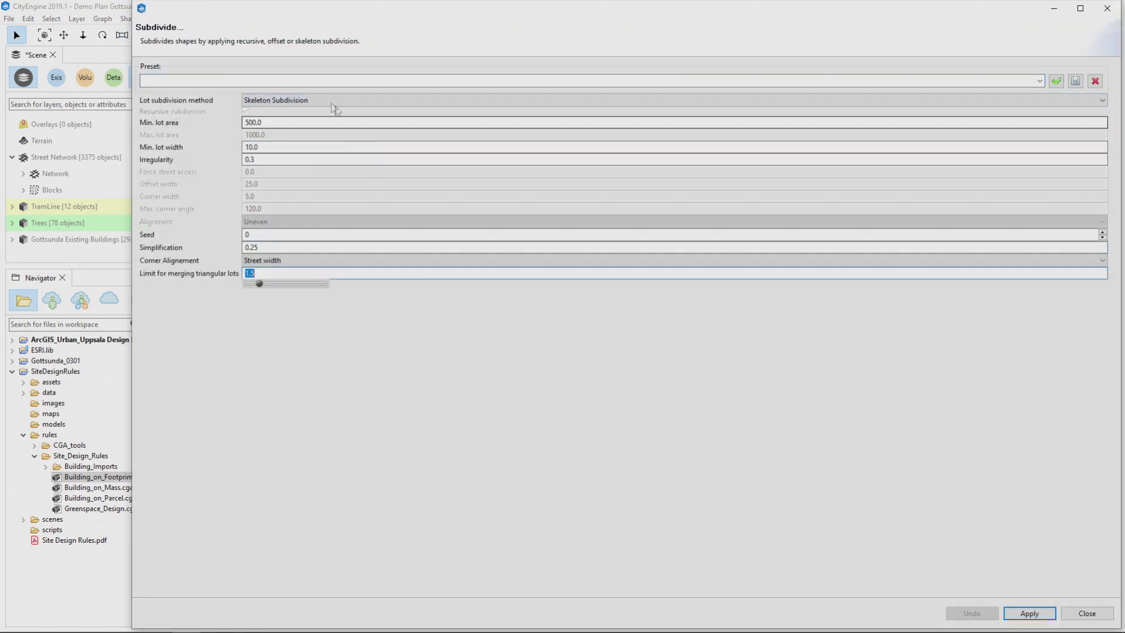
click(296, 101)
click(299, 121)
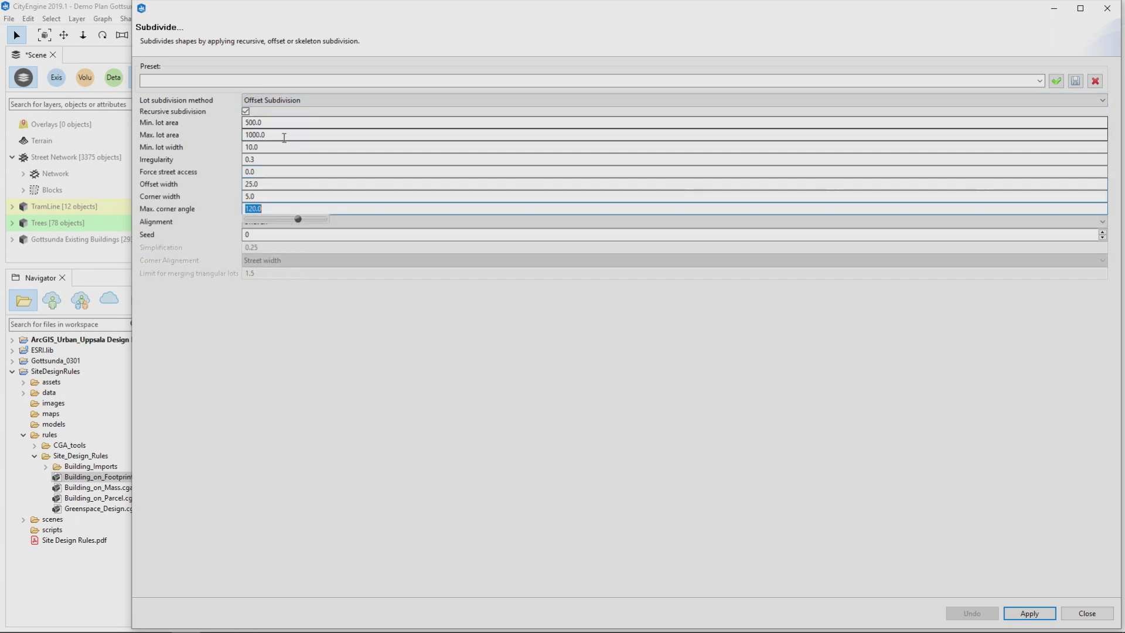
double_click(256, 134)
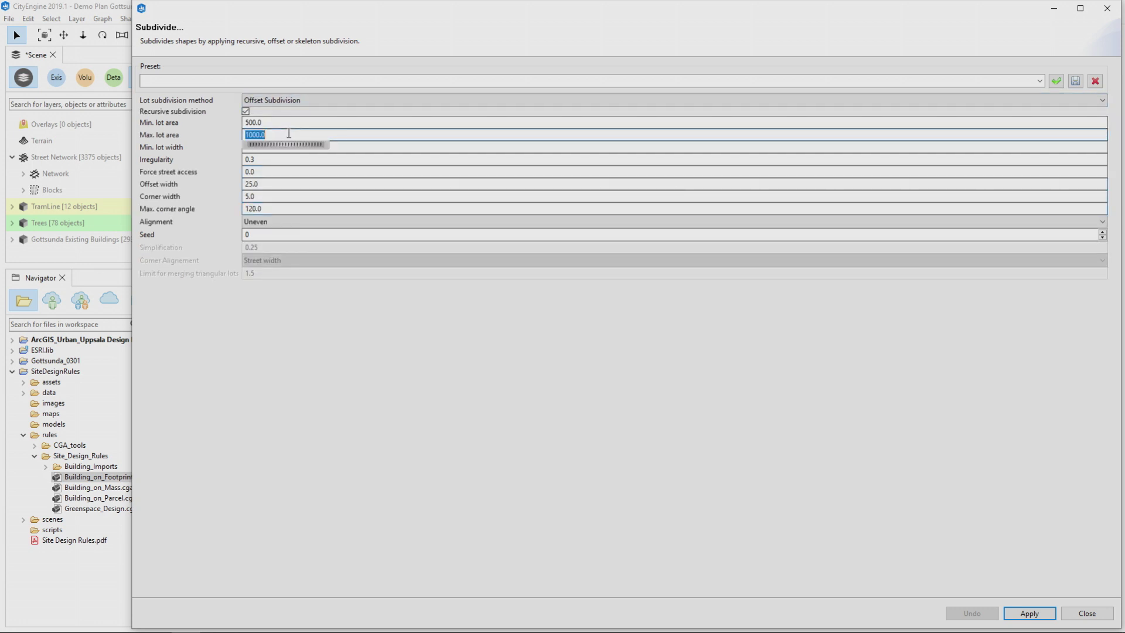
click(1028, 614)
click(1087, 613)
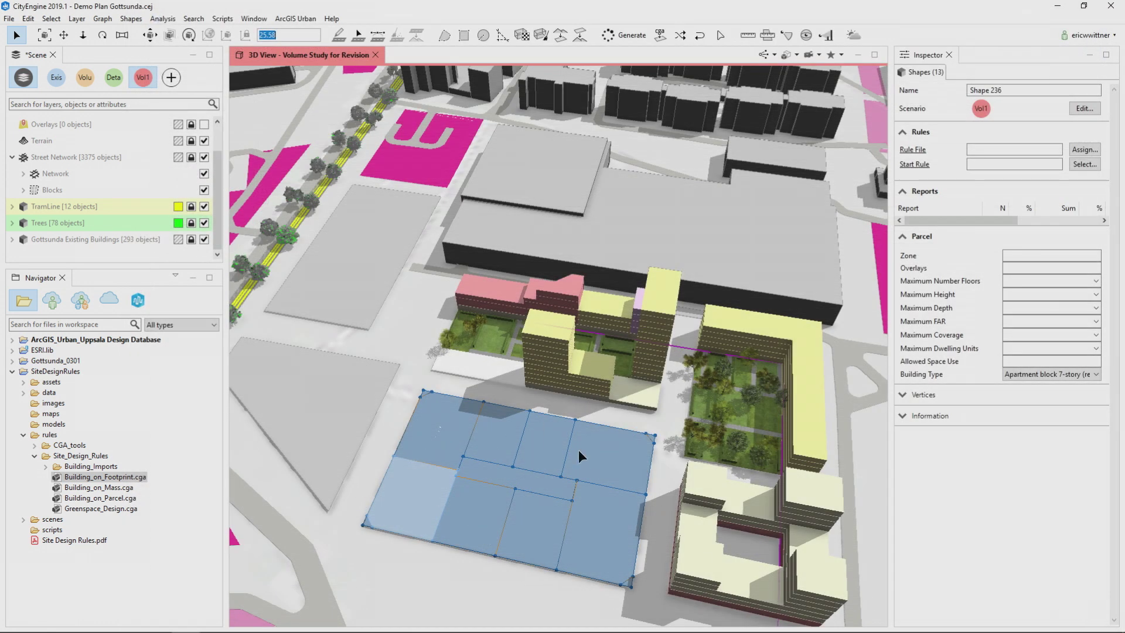
- Apply Greenspace_Design.cga to the middle strip, planting trees and hedges
click(525, 477)
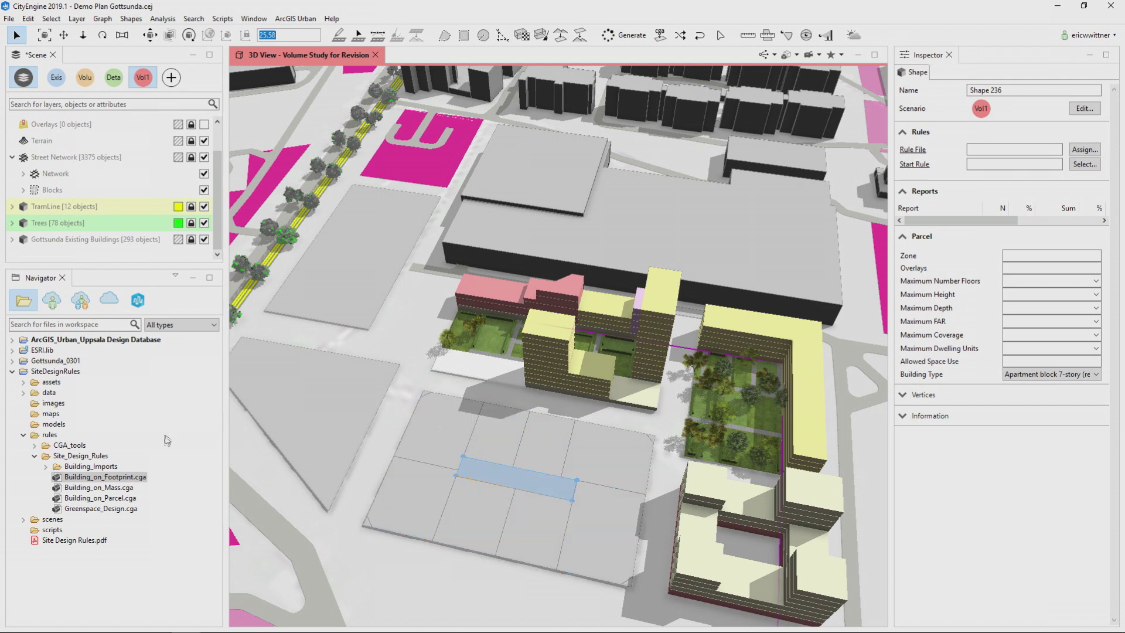
drag(103, 509, 509, 477)
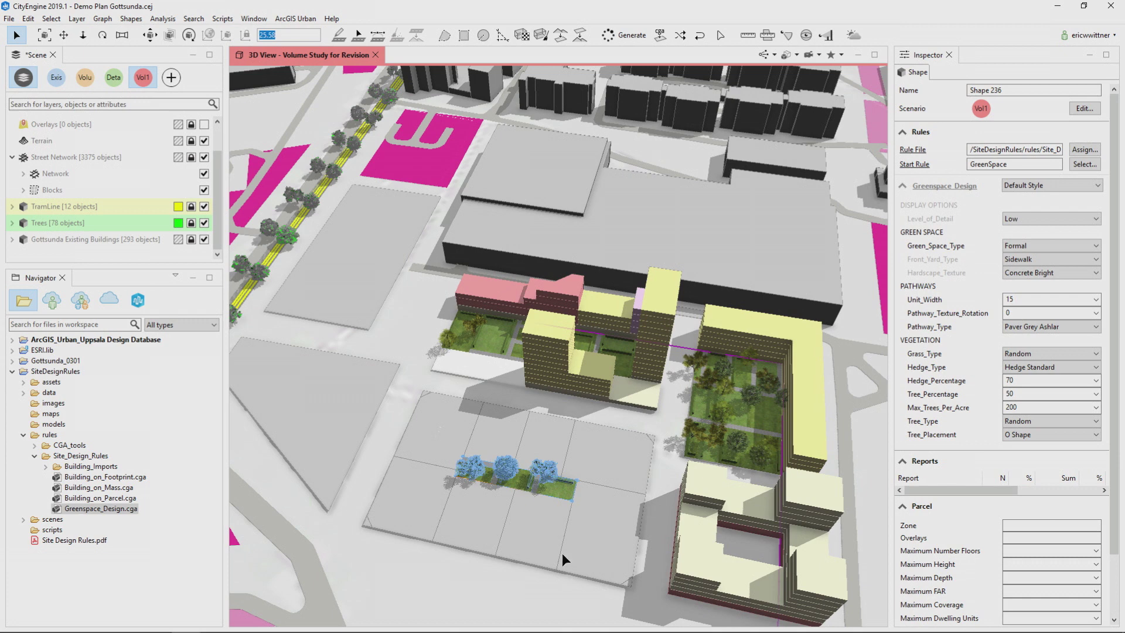
drag(567, 549, 394, 503)
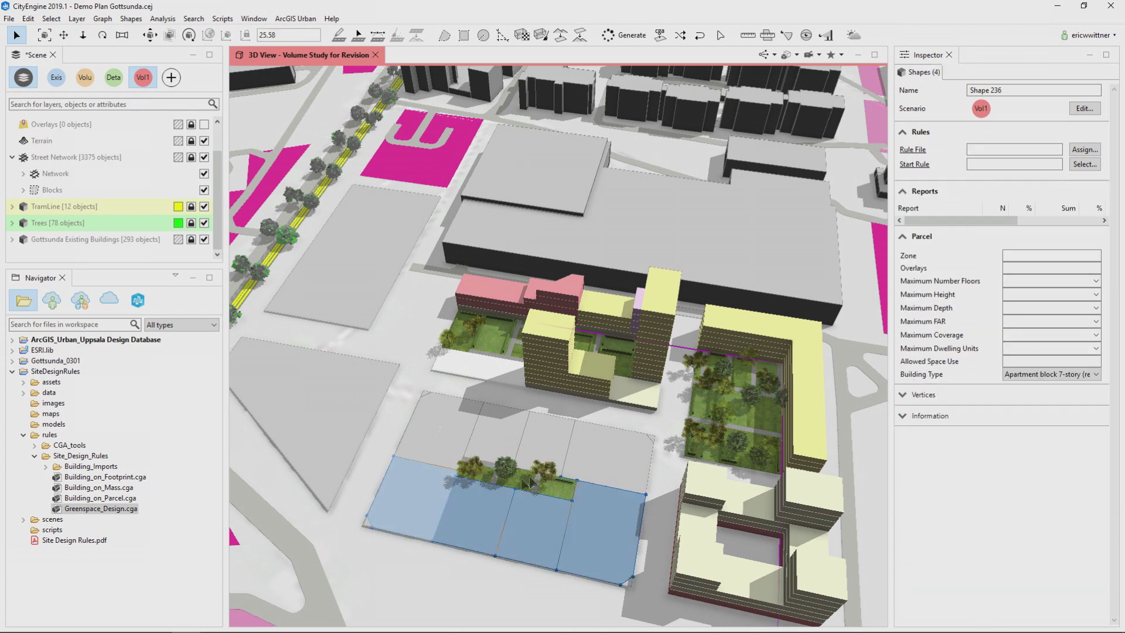
- Apply Building_on_Parcel.cga to the eight surrounding parcels, generating Office and Residential buildings
shift+drag(585, 448, 462, 415)
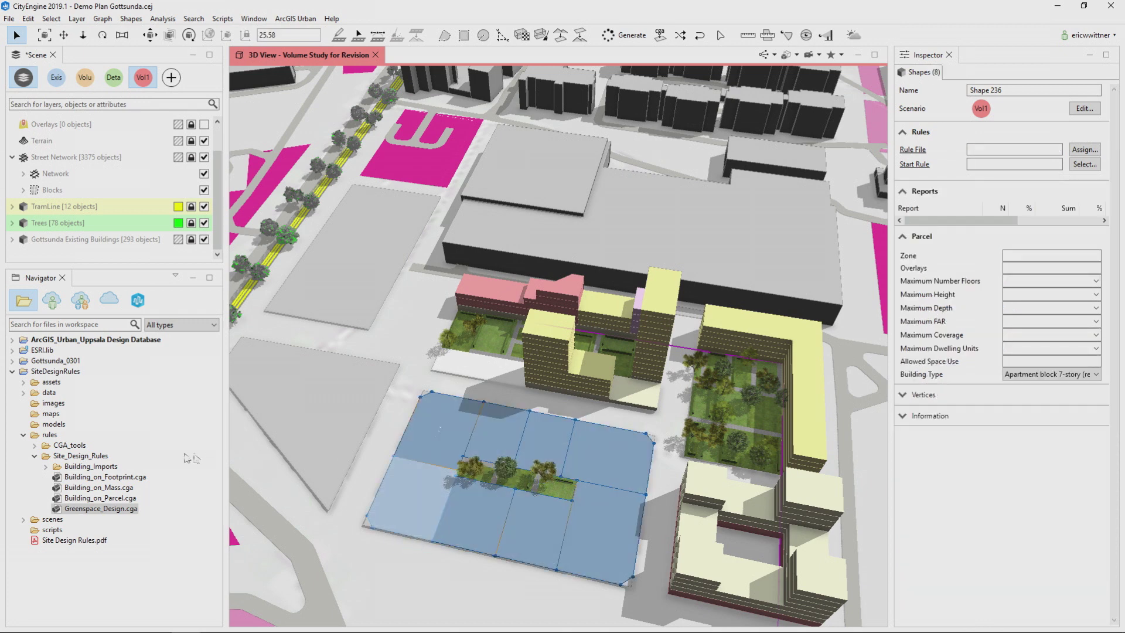
drag(98, 511, 462, 528)
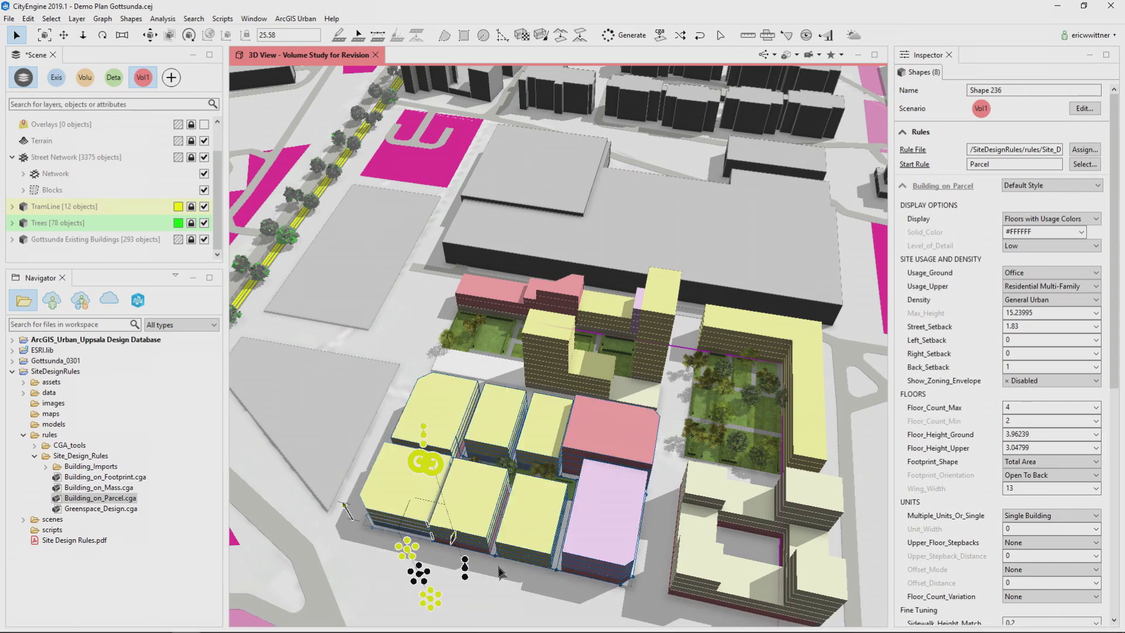
alt+drag(434, 531, 576, 491)
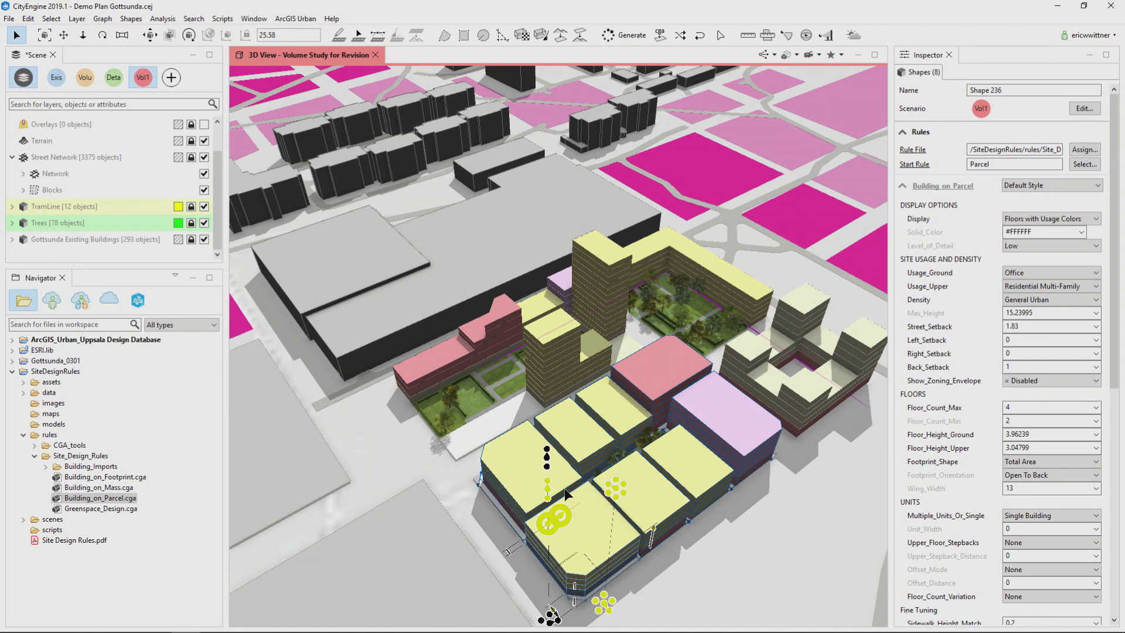
alt+drag(660, 448, 448, 530)
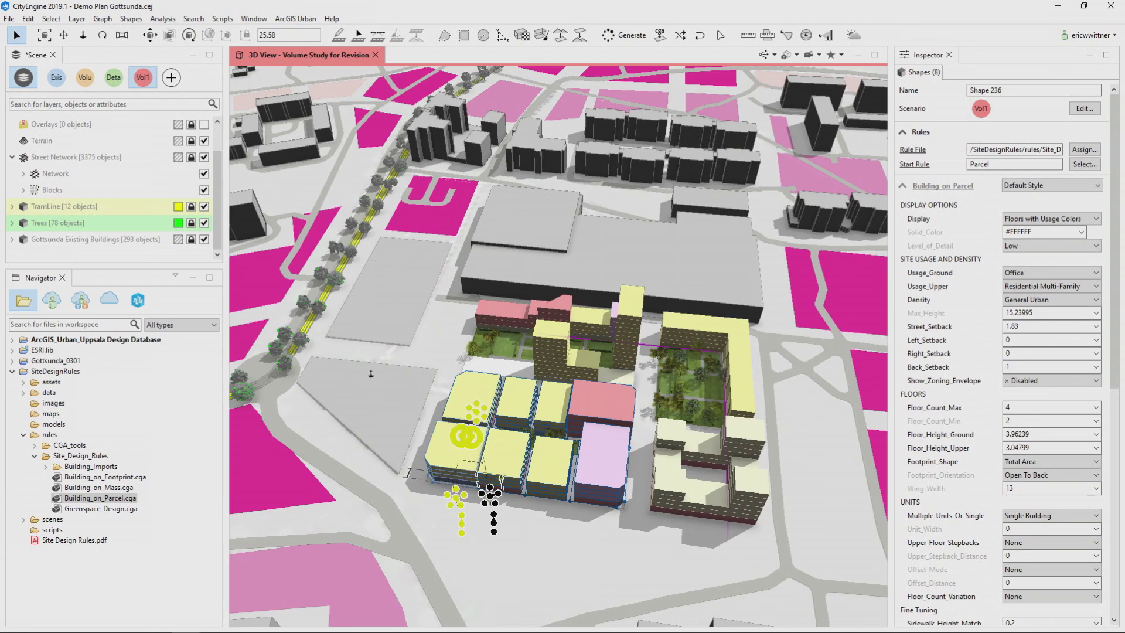
scroll(381, 439, up, 2)
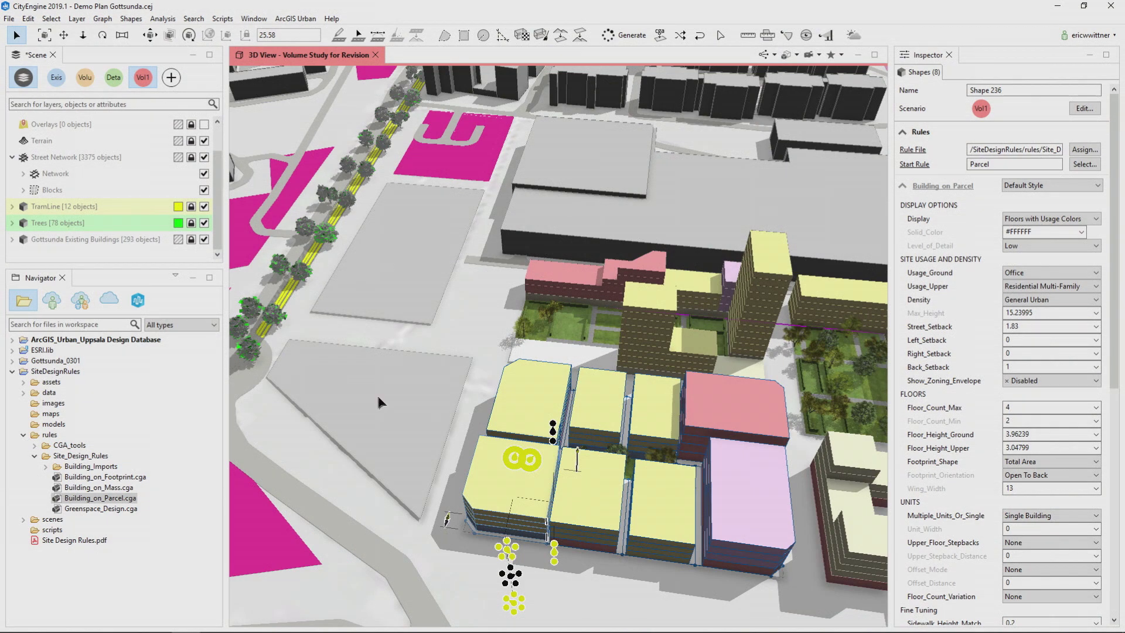
- Generate lots on the triangular parcel and widen lot B3 to about 12.55
click(374, 384)
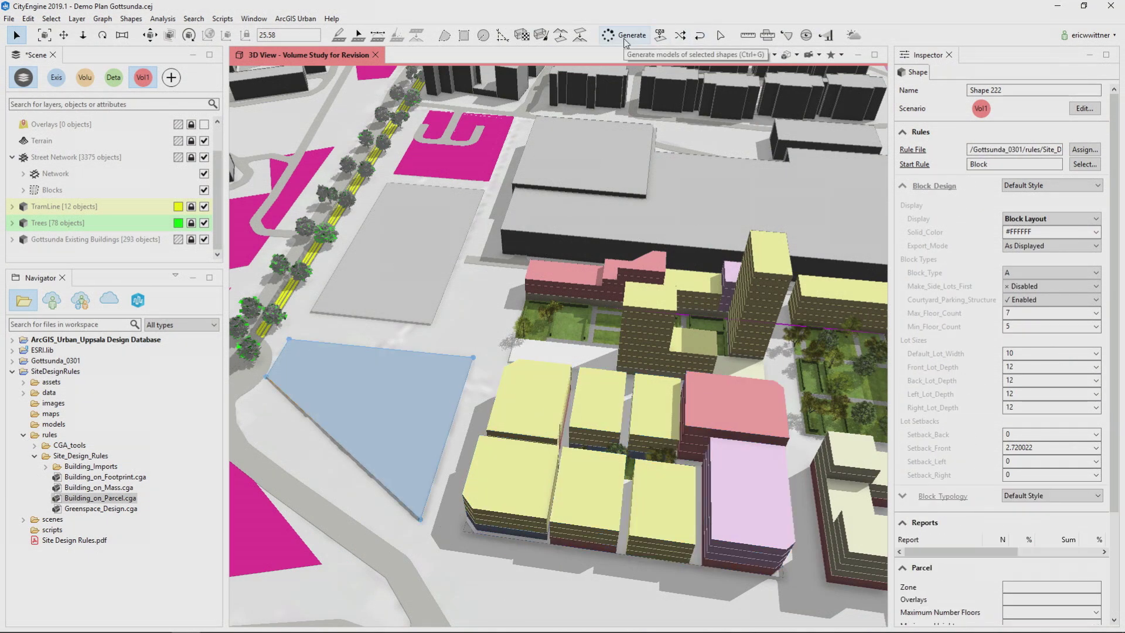
click(638, 34)
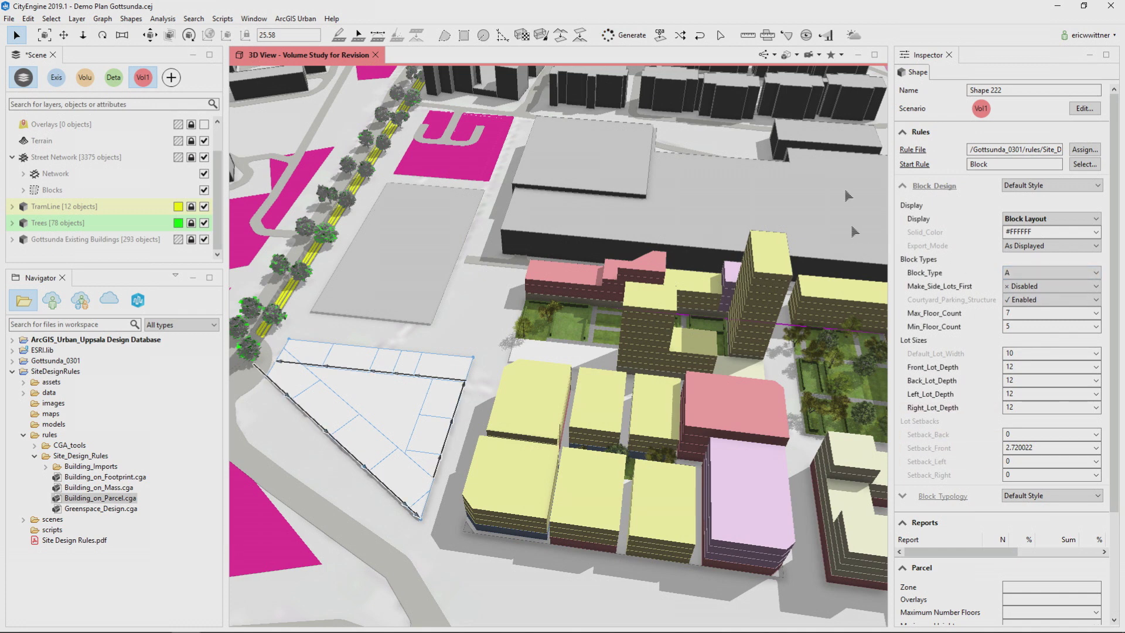
click(371, 376)
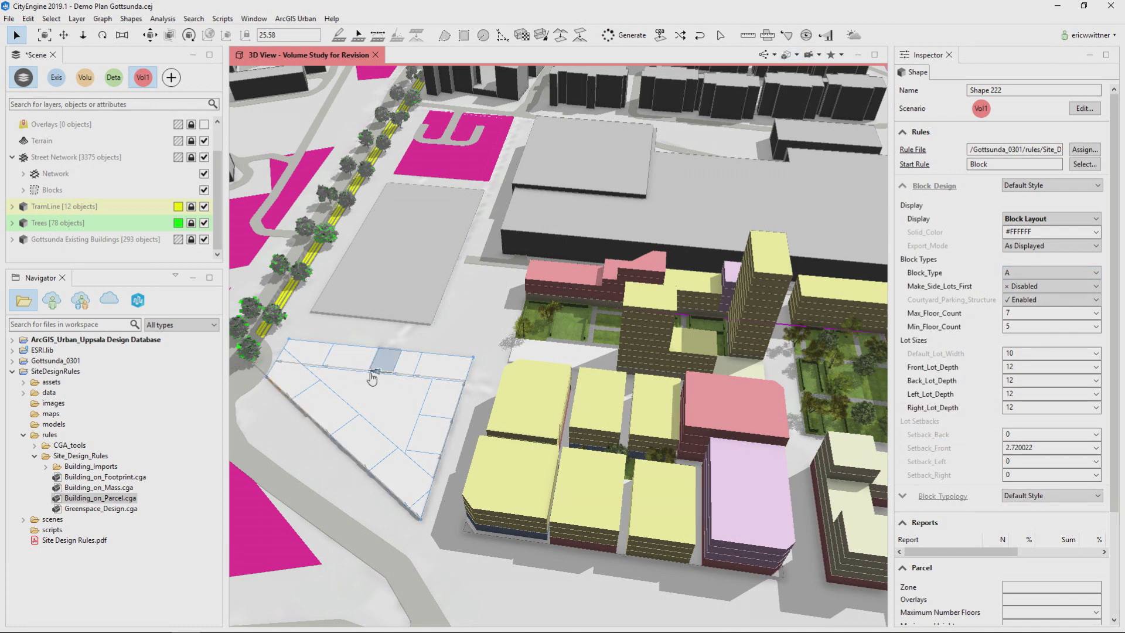
click(375, 375)
drag(371, 376, 348, 368)
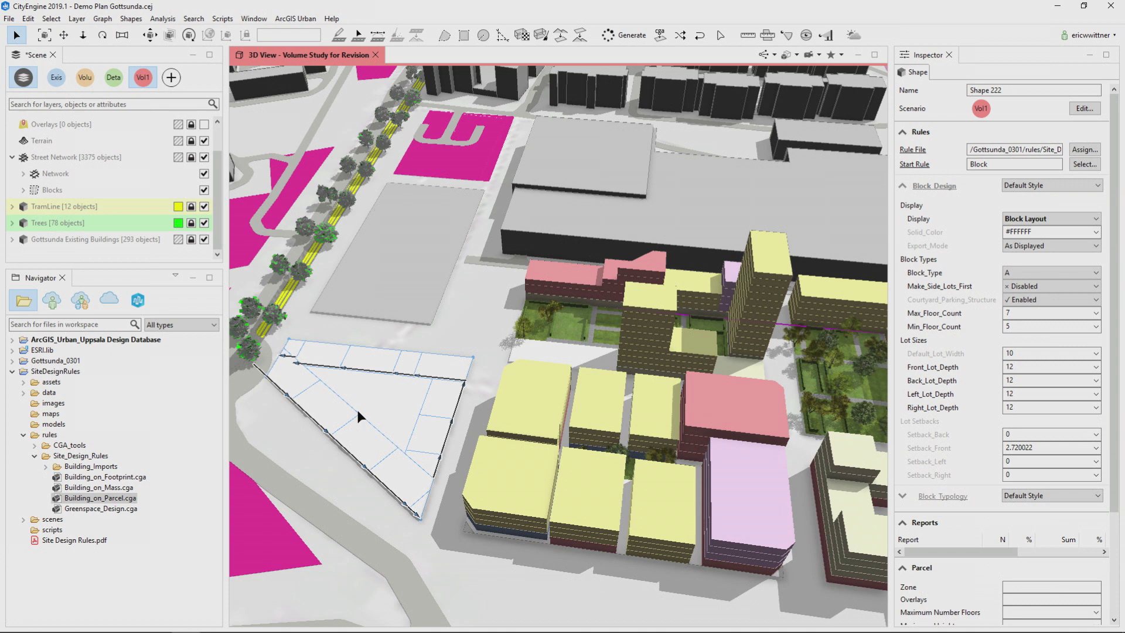
- Widen lot F2 to about 31 and display the block as Floors with Usage Colors
click(327, 438)
drag(330, 445, 341, 457)
click(1037, 219)
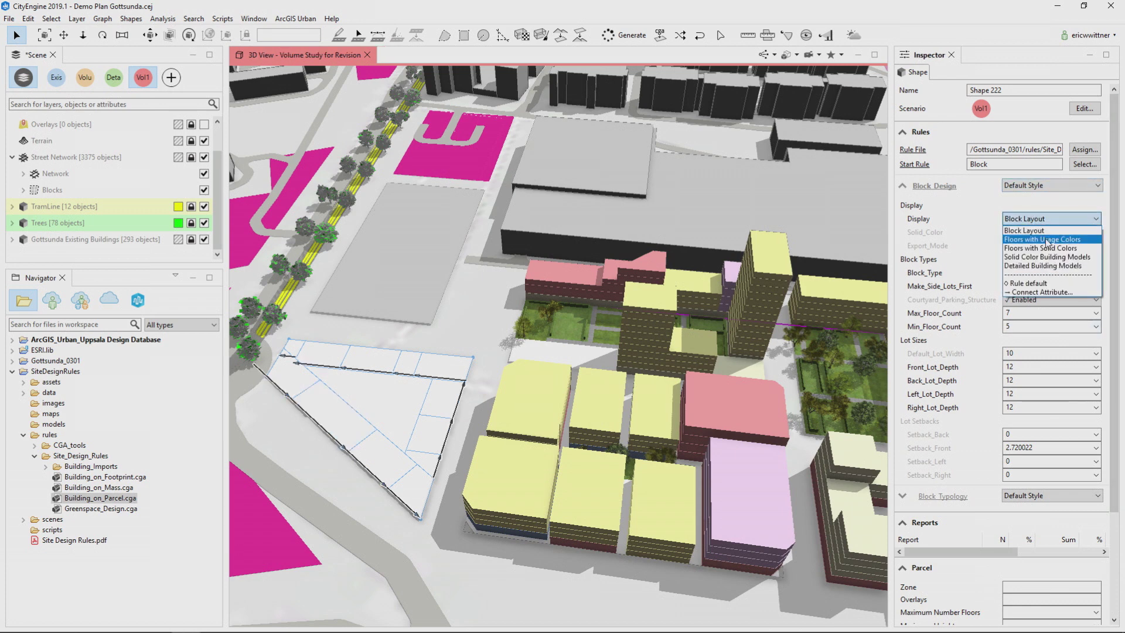
click(1049, 242)
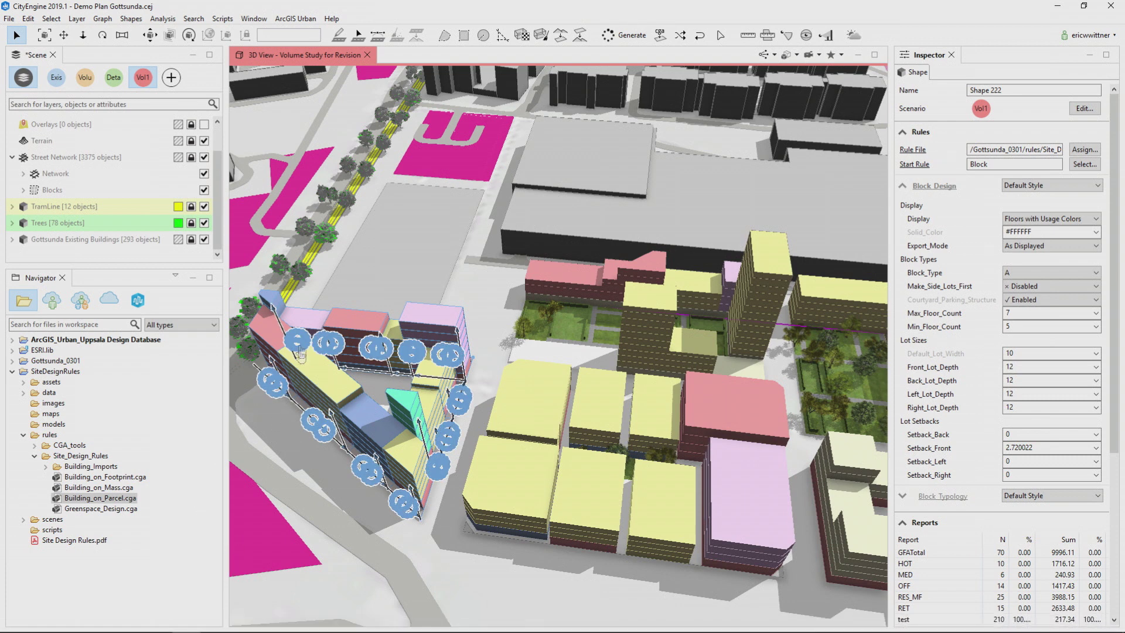
- Raise the left wing to about 13 floors and change its upper-floor usage type
drag(268, 319, 288, 309)
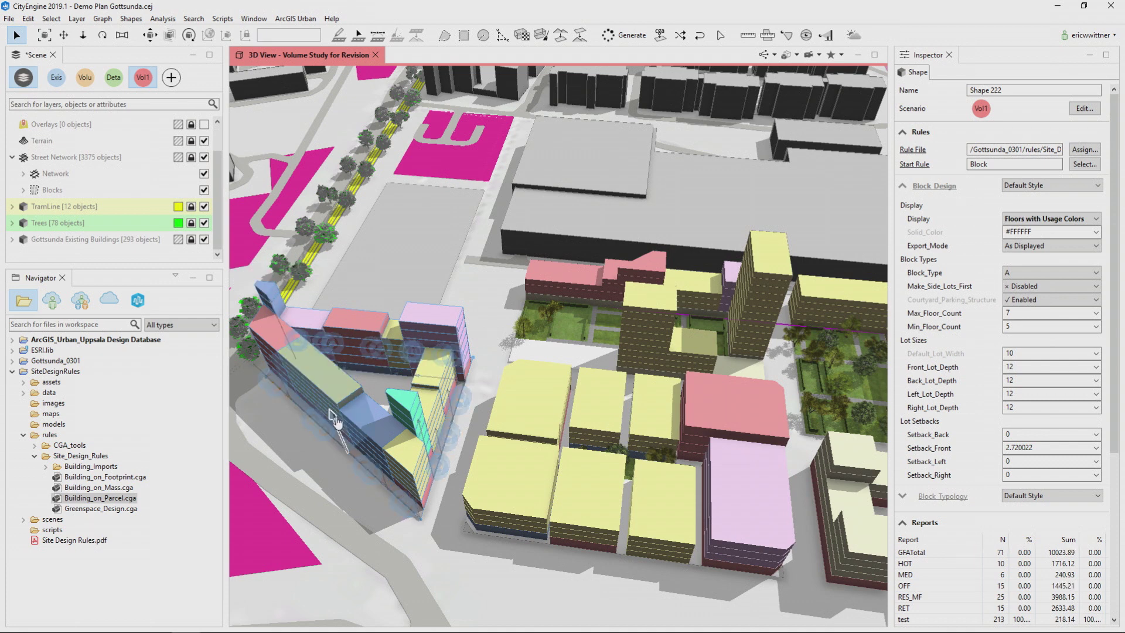
drag(334, 420, 331, 368)
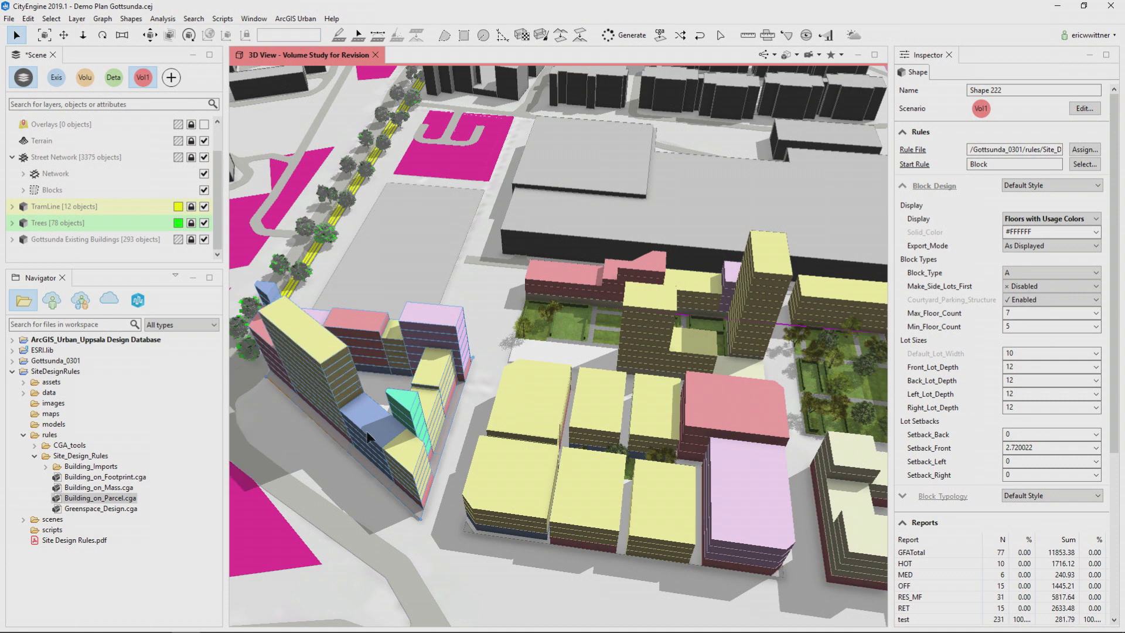
mouse_move(334, 419)
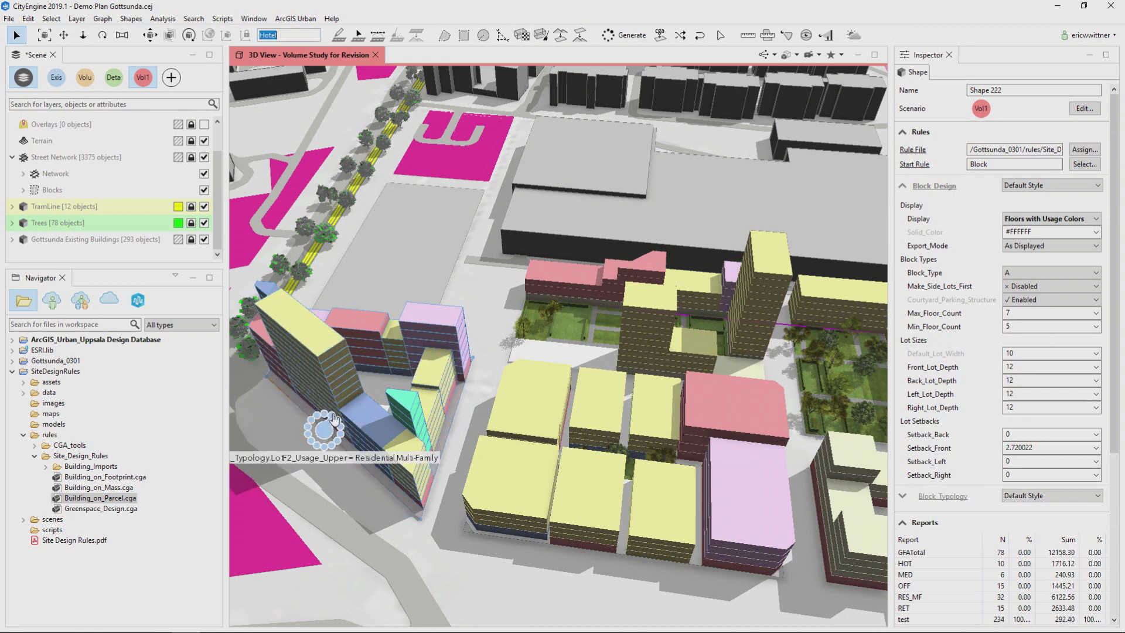
drag(335, 419, 305, 458)
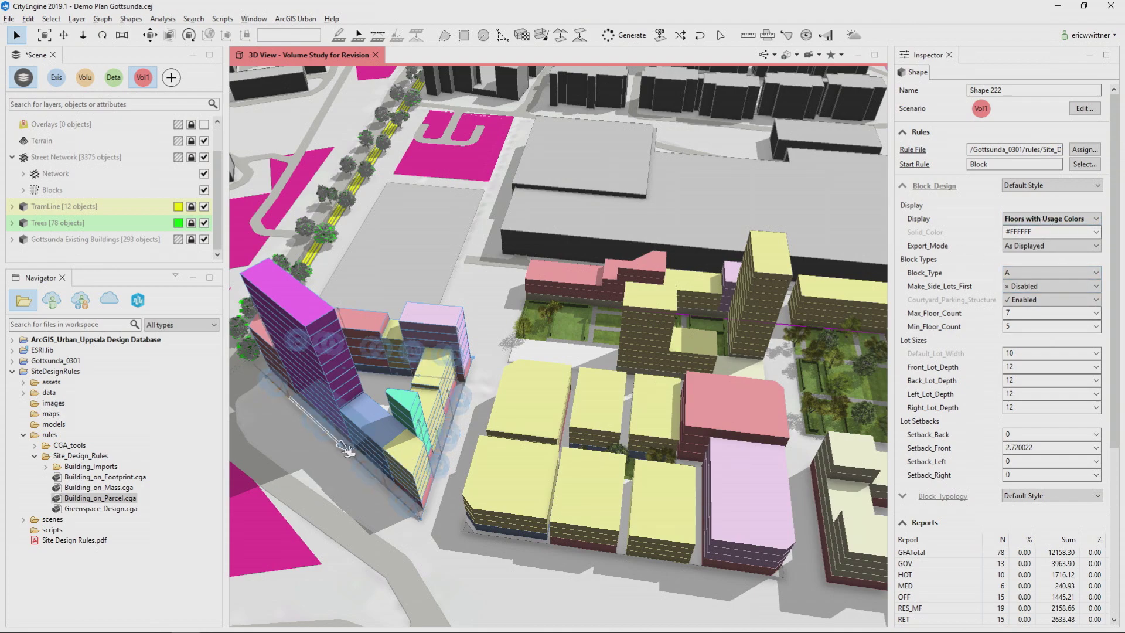
- Reframe the view on the magenta tower and turn off viewport Handles
alt+drag(579, 375, 602, 412)
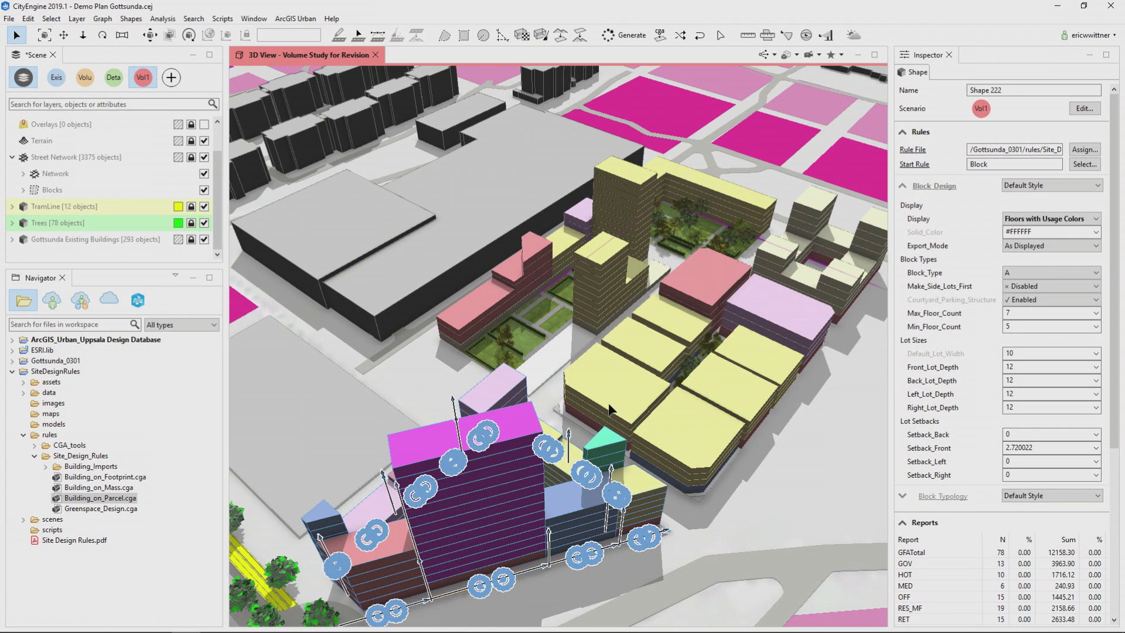
scroll(548, 419, down, 3)
alt+drag(535, 431, 750, 627)
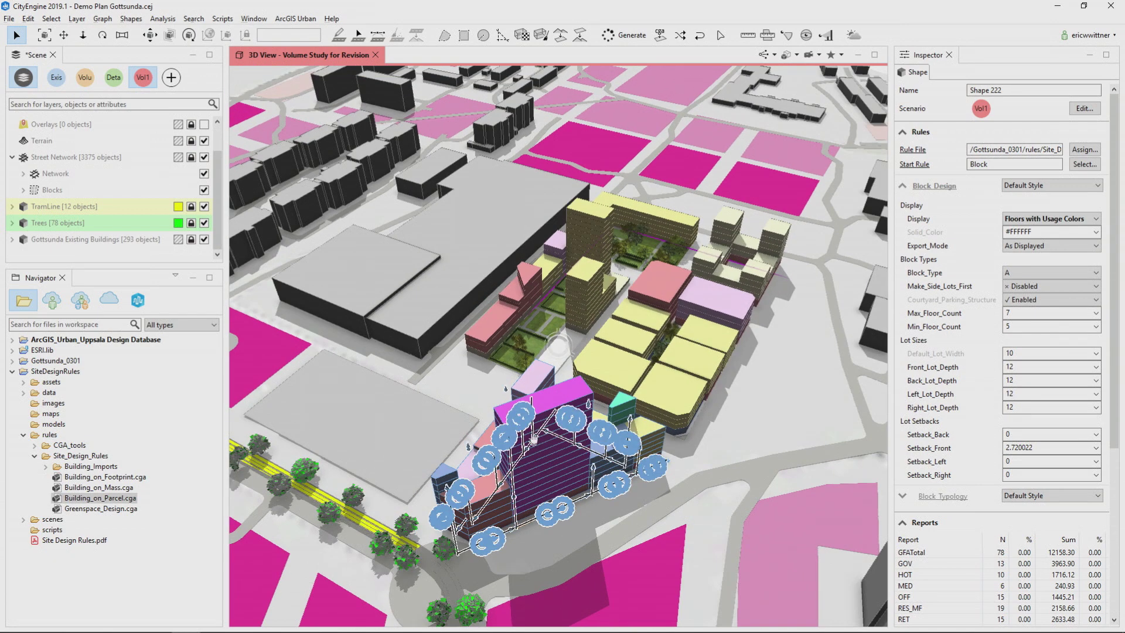
click(810, 54)
click(848, 376)
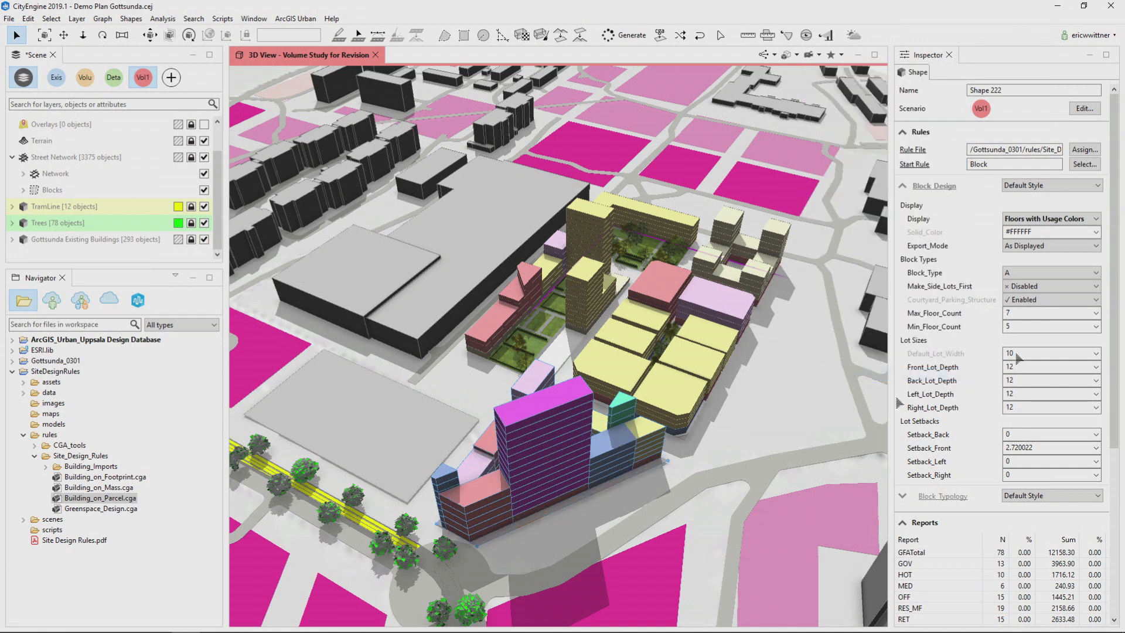
- Set the triangular block's Display to Detailed Building Models
click(1057, 220)
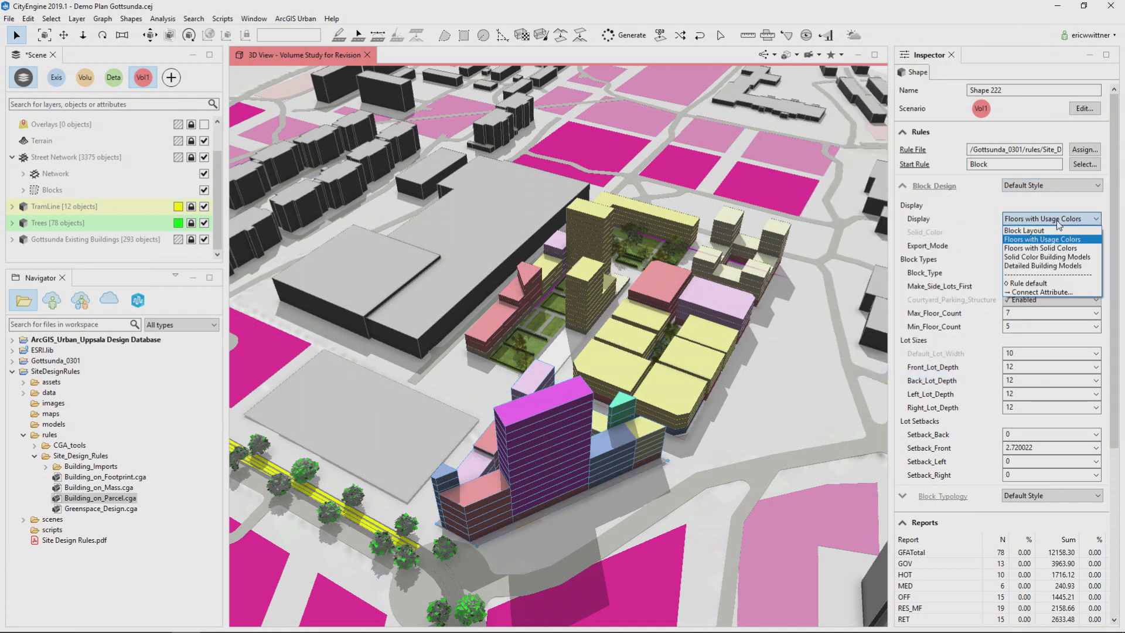
click(1051, 266)
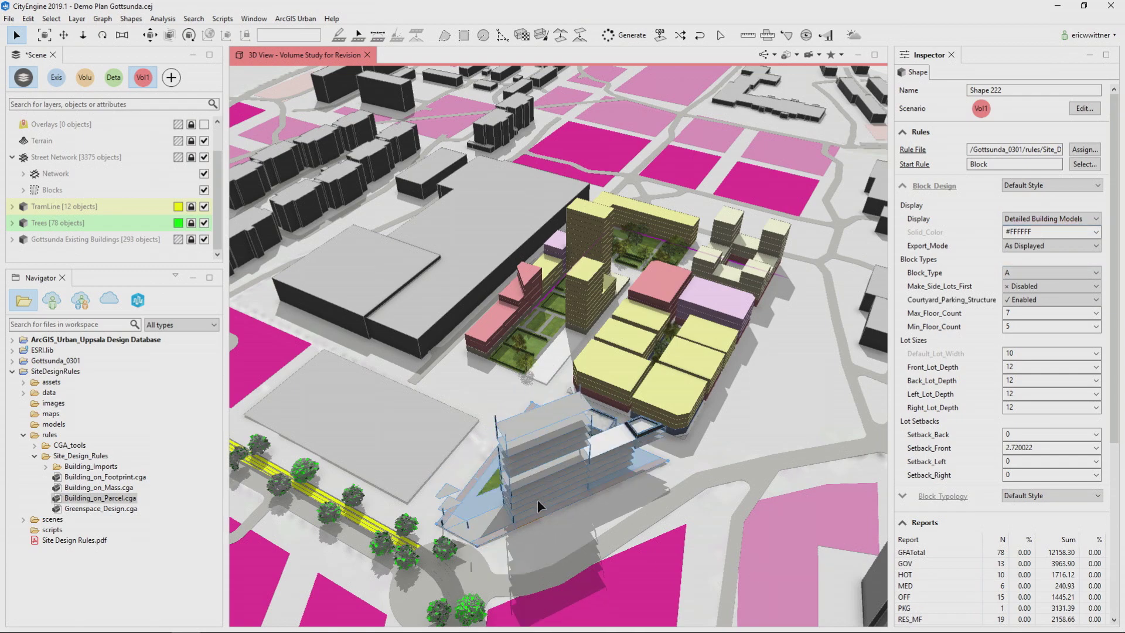
scroll(539, 486, up, 6)
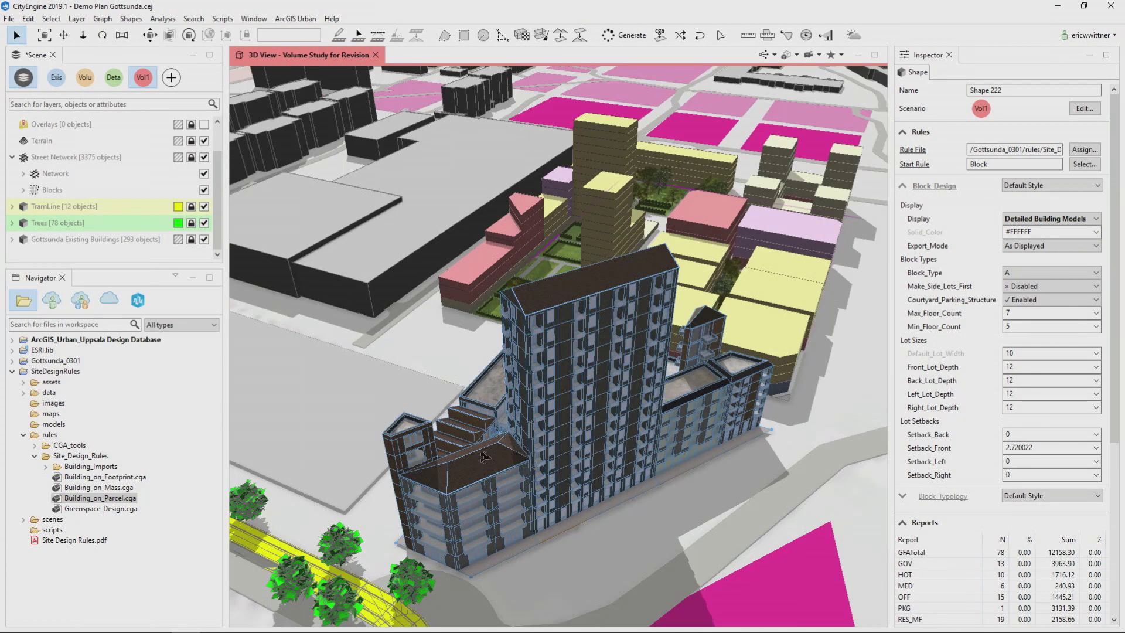
scroll(545, 451, up, 3)
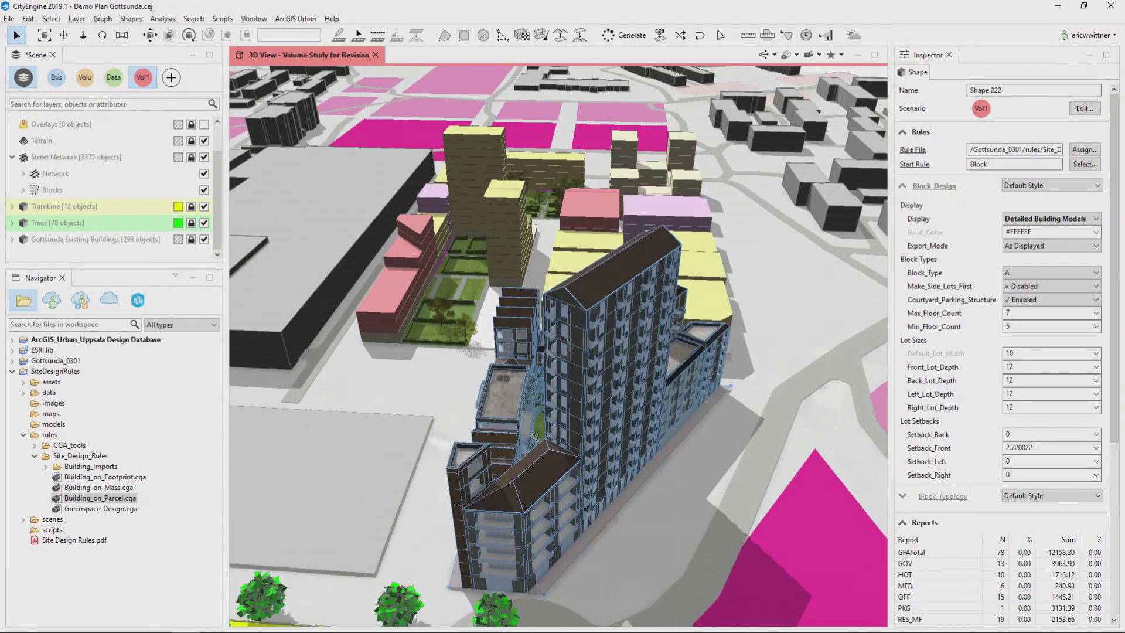
alt+drag(566, 442, 322, 358)
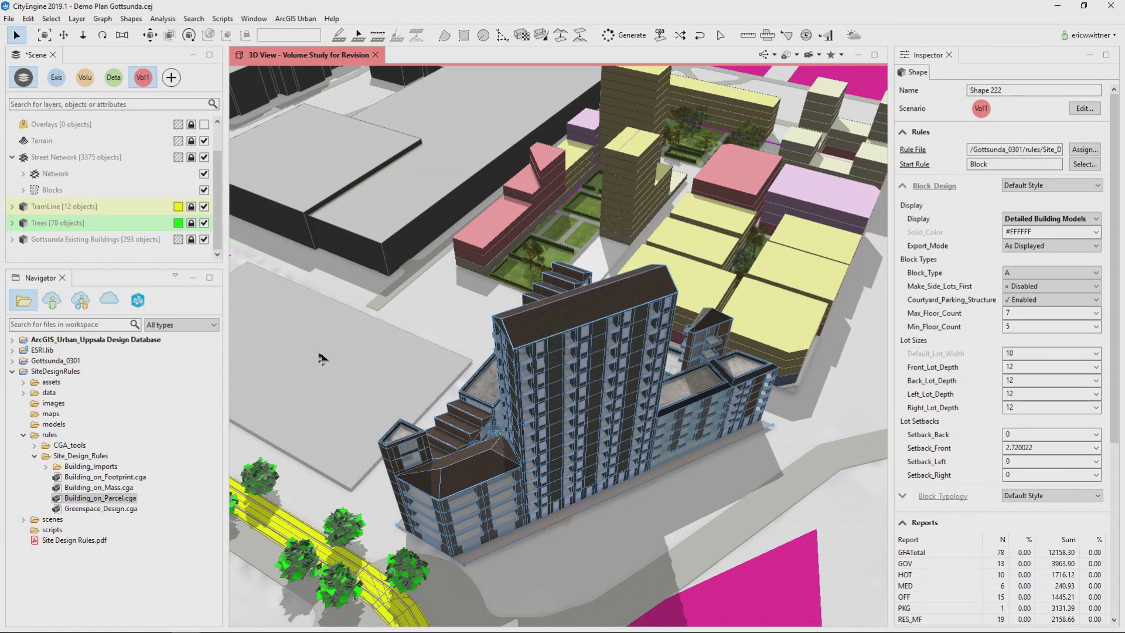
- Generate buildings on the adjacent grey courtyard parcel with Ctrl+G and inspect them
click(337, 365)
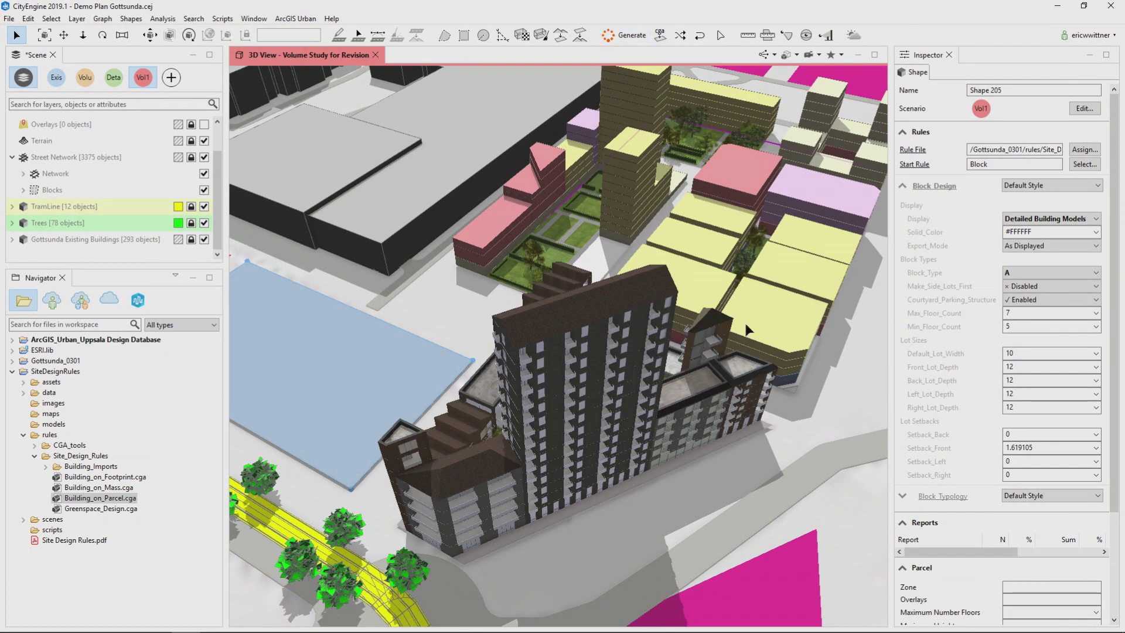
key(ctrl+g)
alt+drag(655, 351, 486, 334)
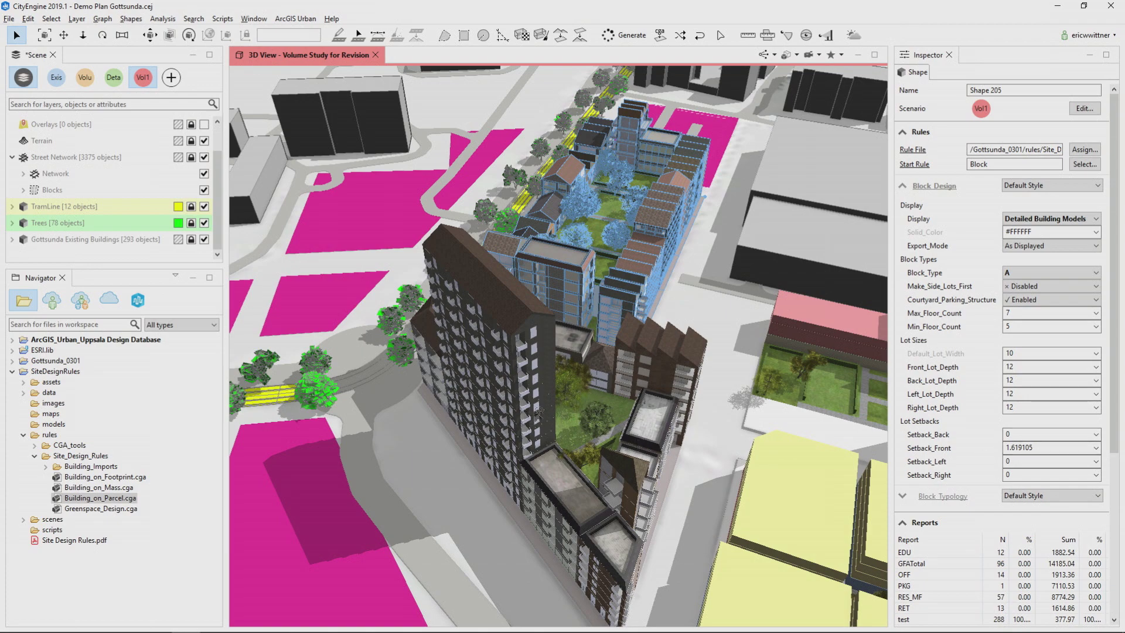
alt+drag(538, 414, 504, 410)
alt+drag(558, 347, 679, 416)
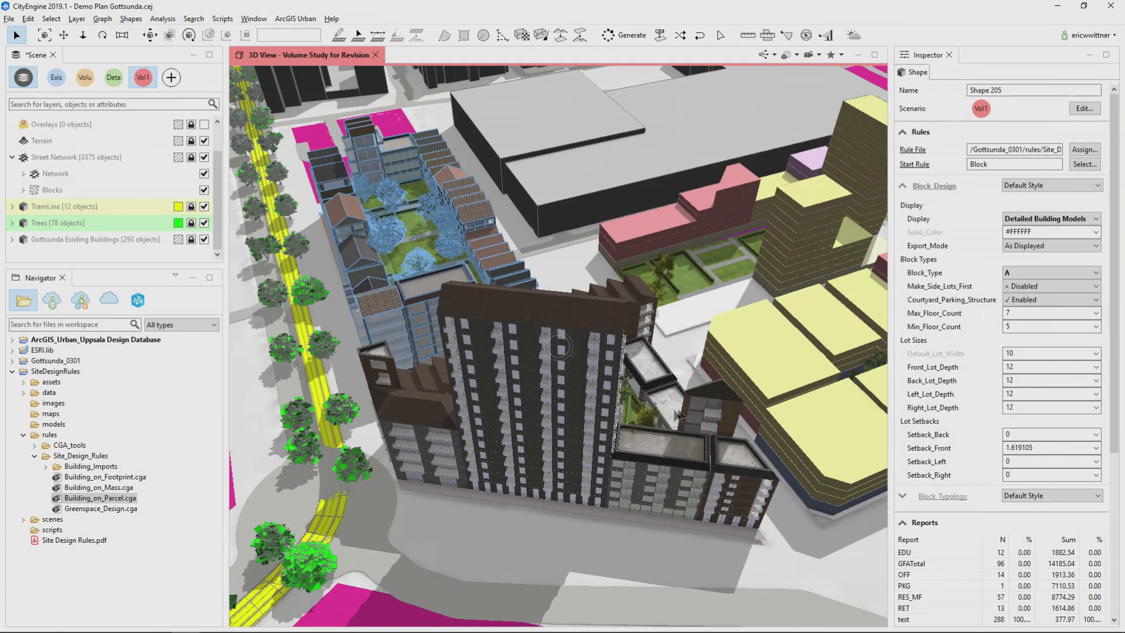
click(681, 226)
- Select all masses sharing the pink building's rule file and display them as Detailed Building Models
right_click(682, 225)
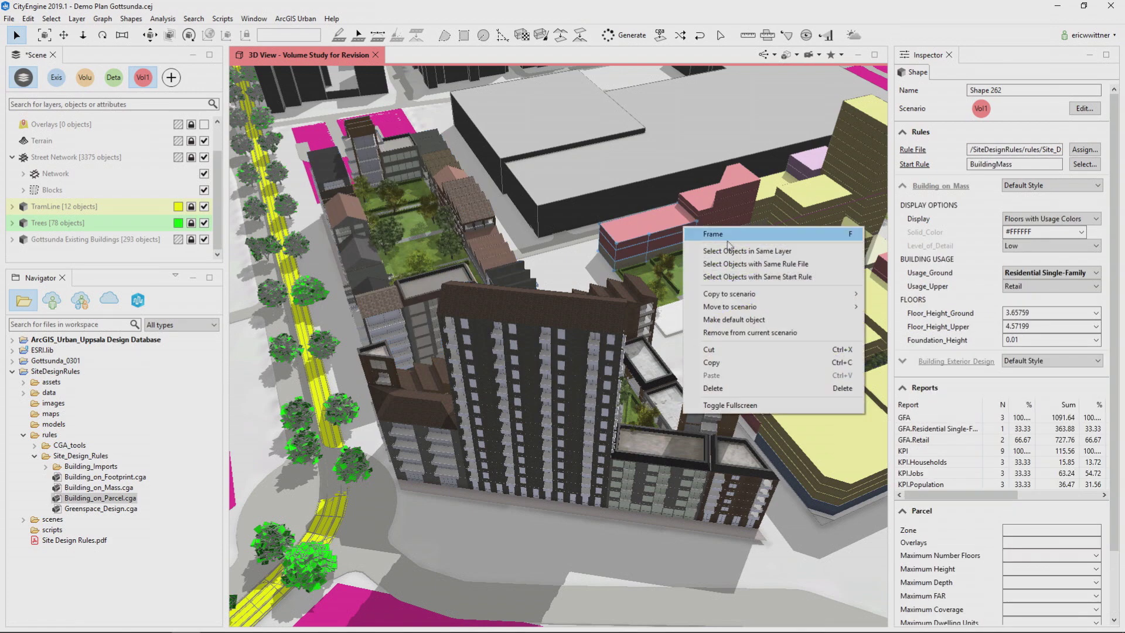
click(748, 265)
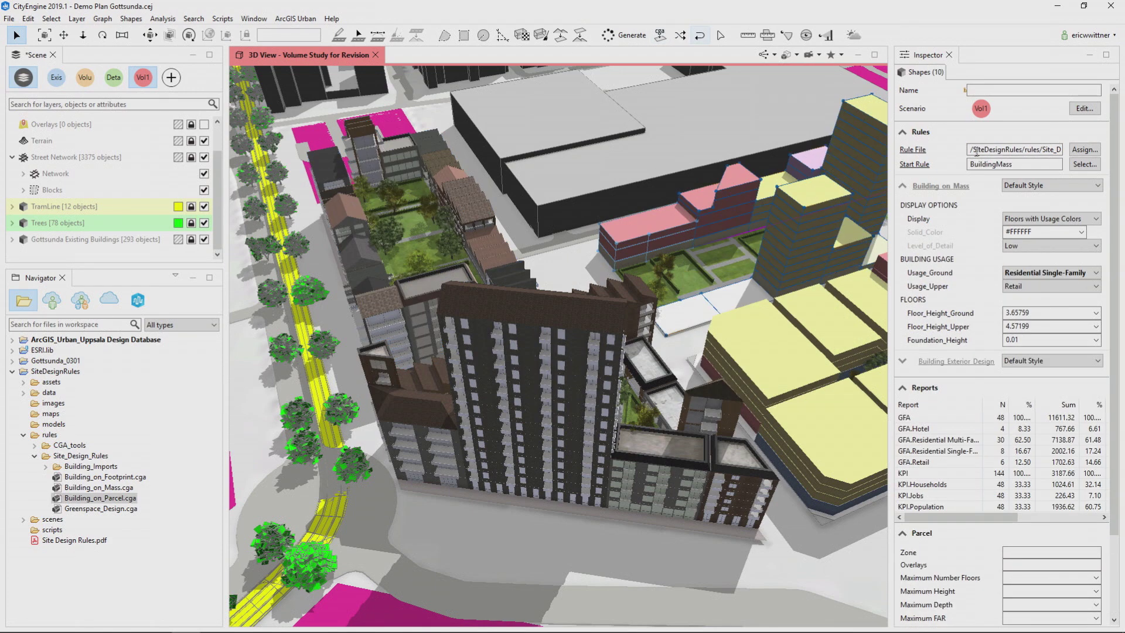
click(1049, 219)
click(1048, 270)
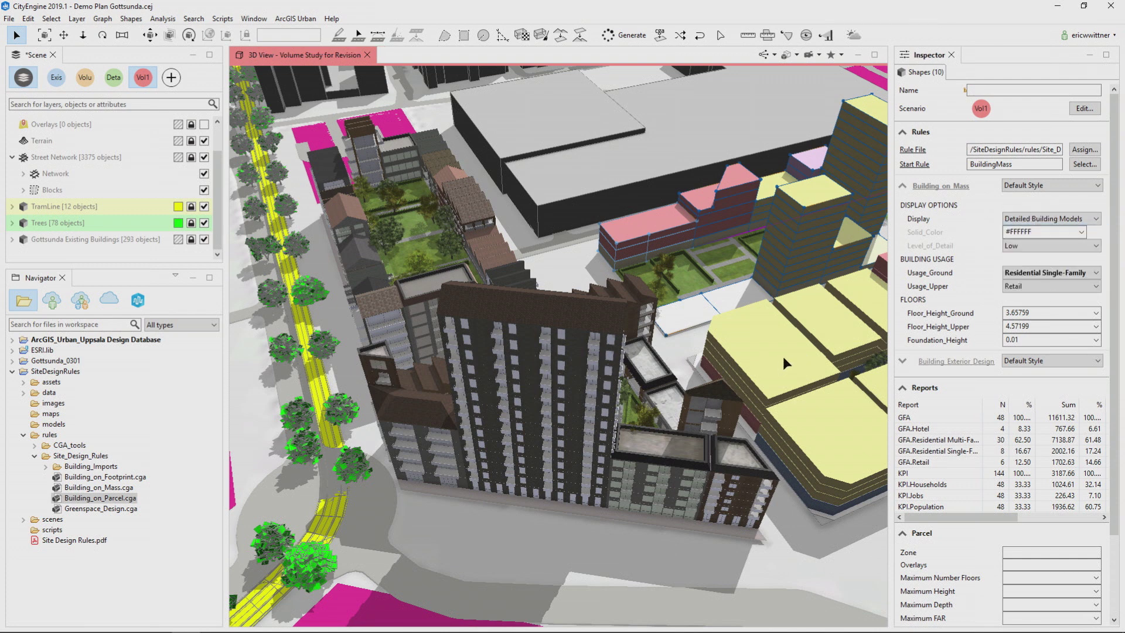
- Select the Building_on_Parcel buildings by shared rule file and display them as Detailed Building Models
scroll(785, 354, down, 2)
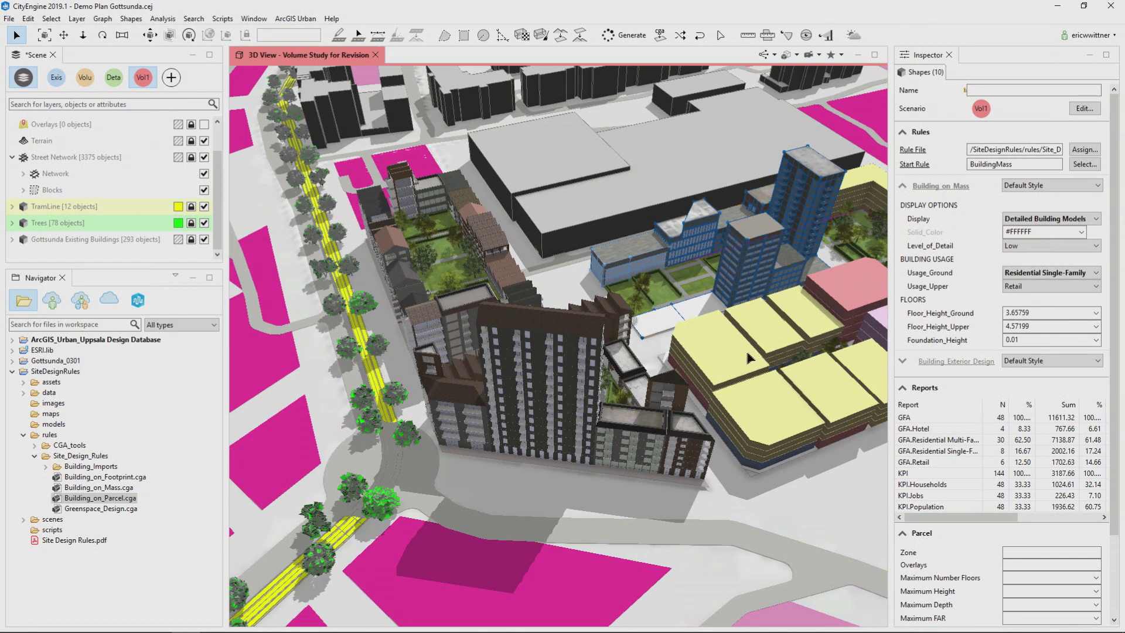
click(710, 293)
right_click(744, 347)
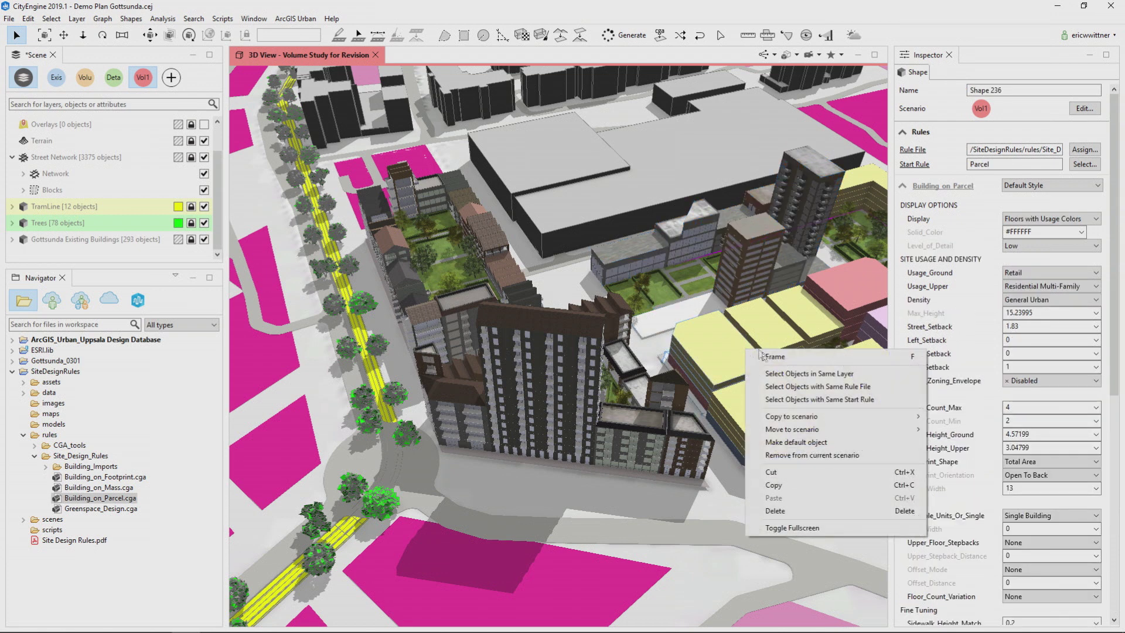
click(785, 386)
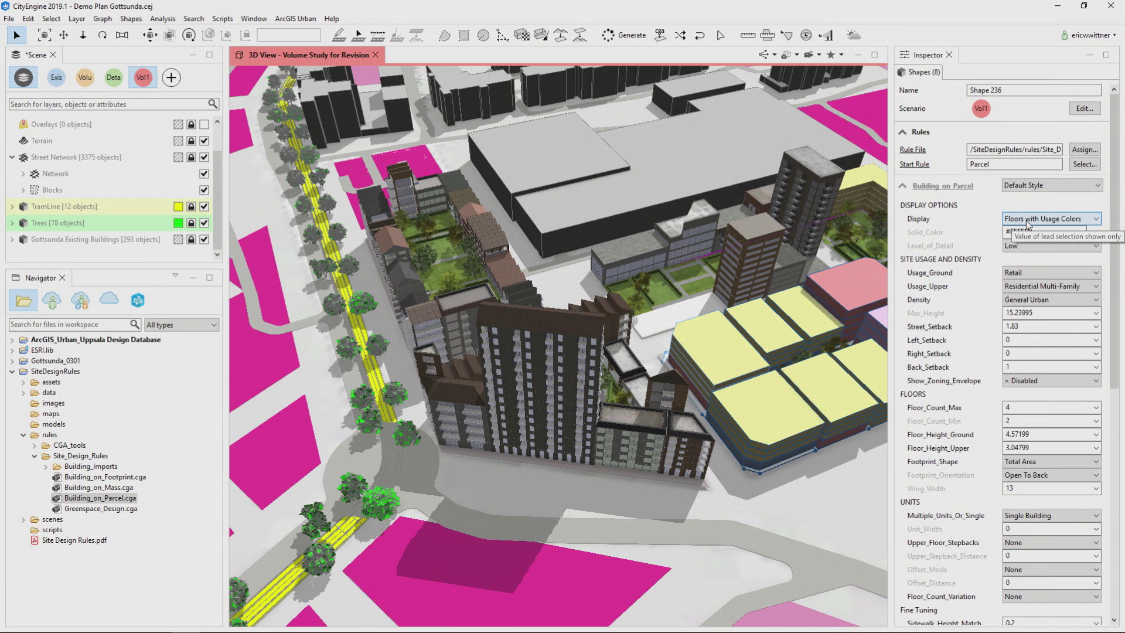
click(1026, 223)
click(1031, 273)
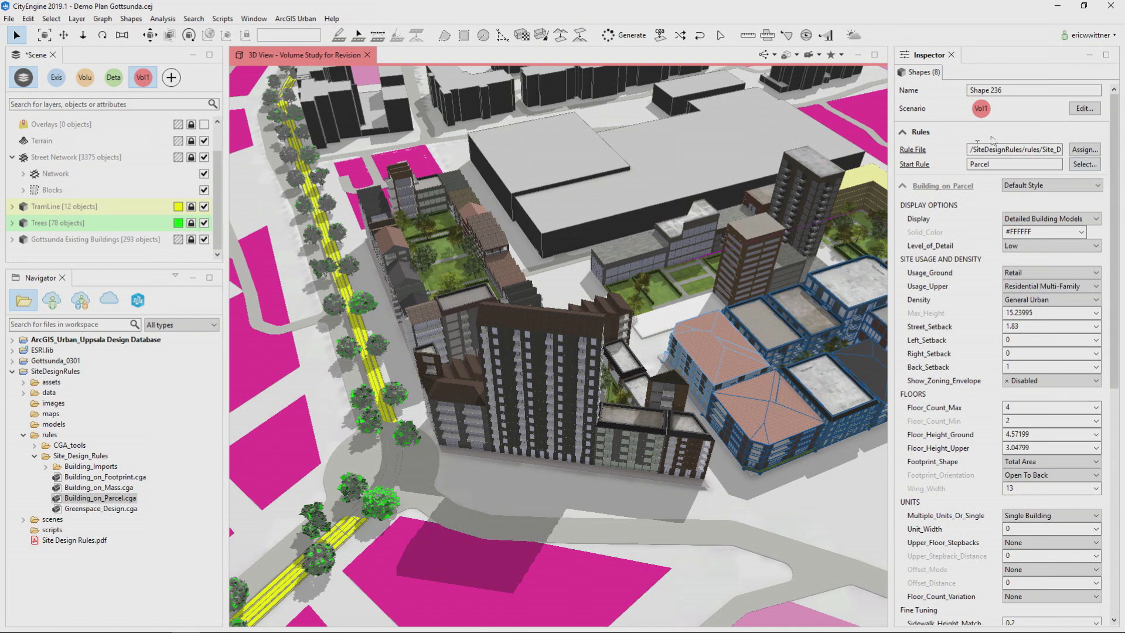
scroll(850, 213, down, 3)
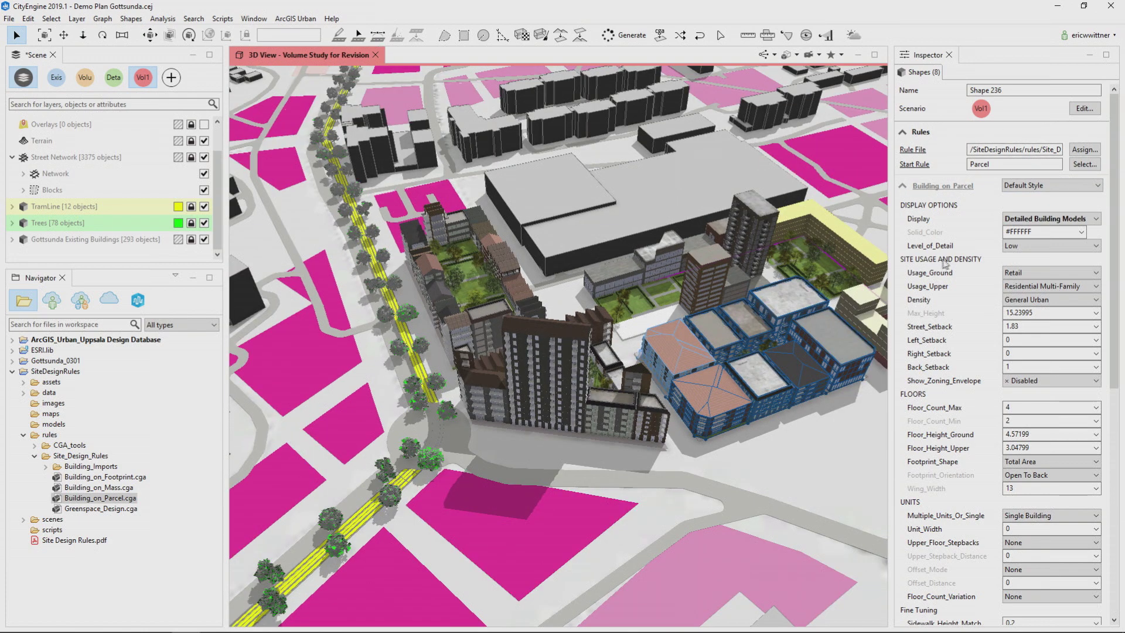
click(869, 257)
click(1046, 218)
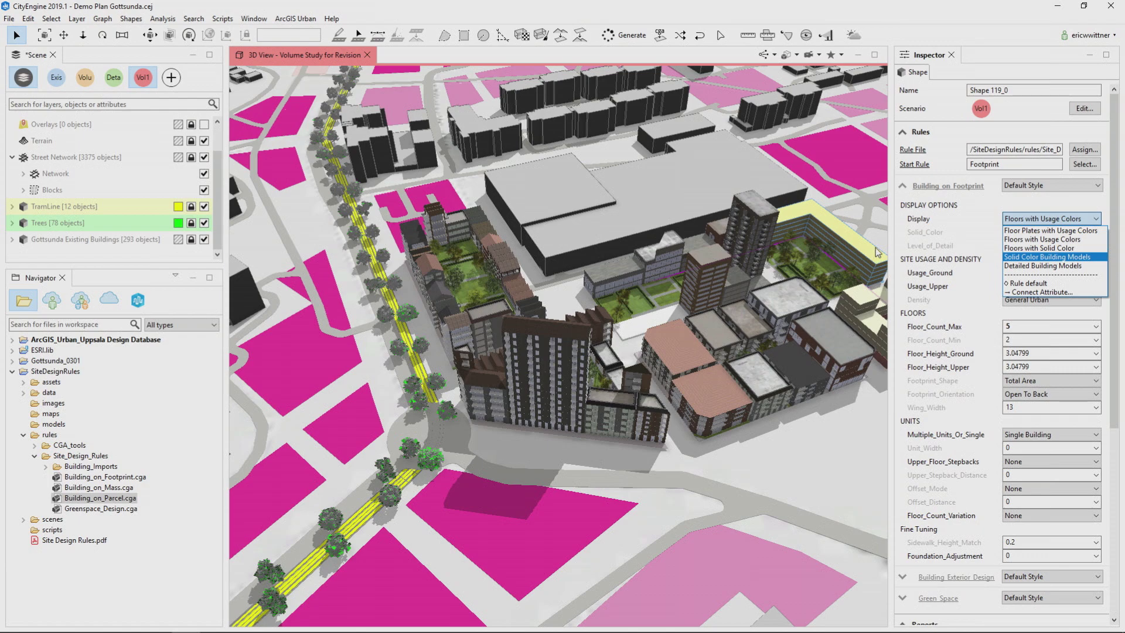
- Select the nine Building_on_Footprint buildings by shared rule and display them as Detailed Building Models
click(481, 371)
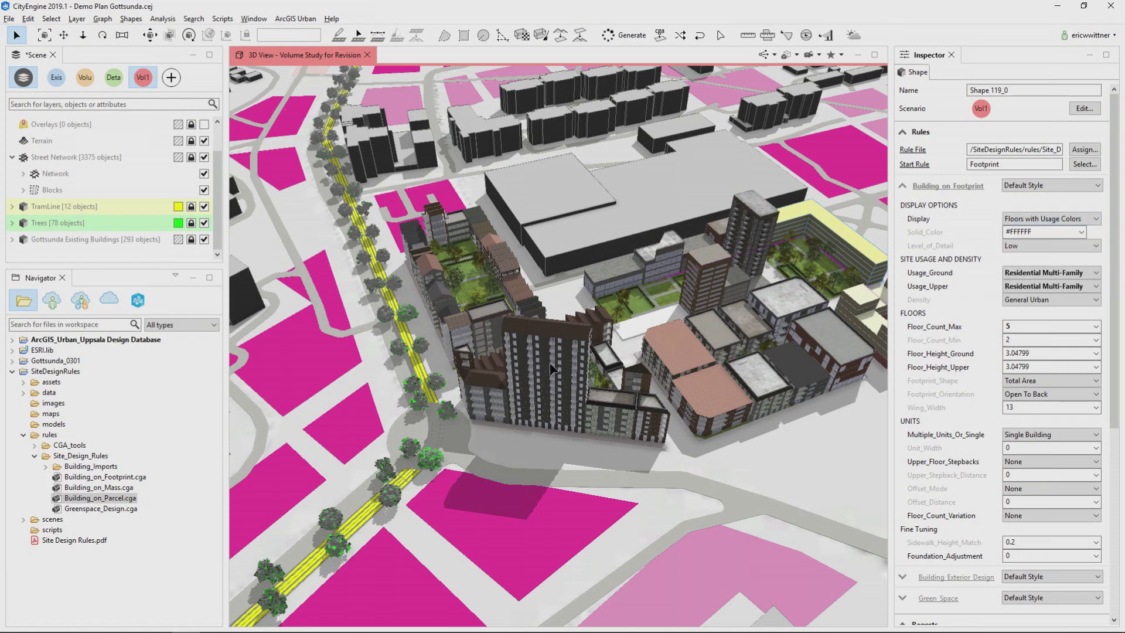
alt+drag(557, 345, 683, 223)
right_click(666, 197)
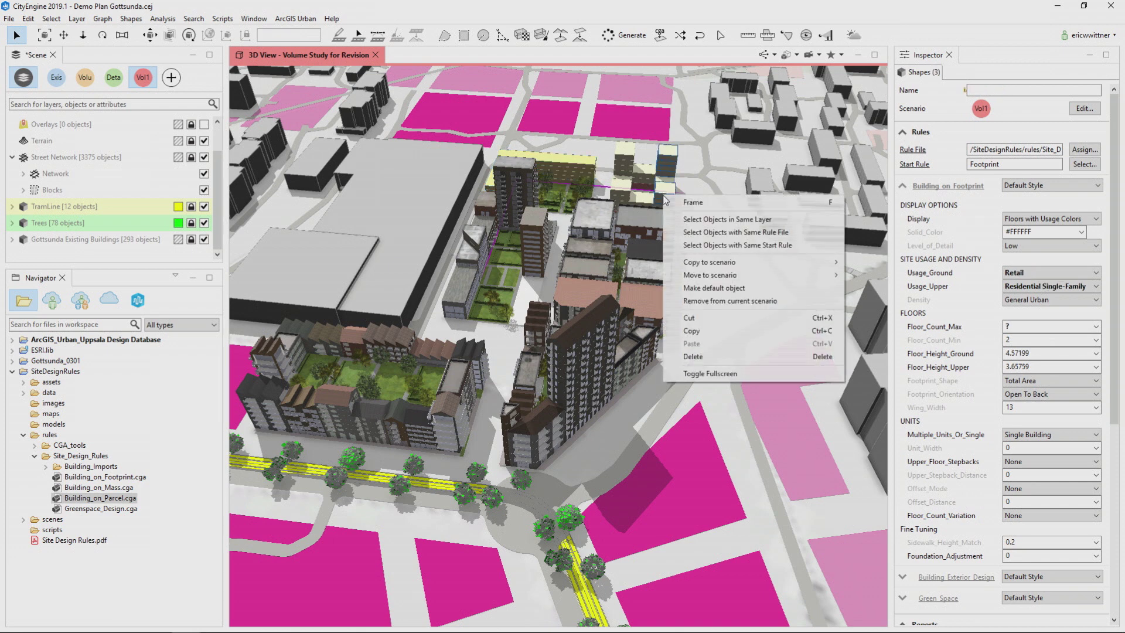
click(727, 234)
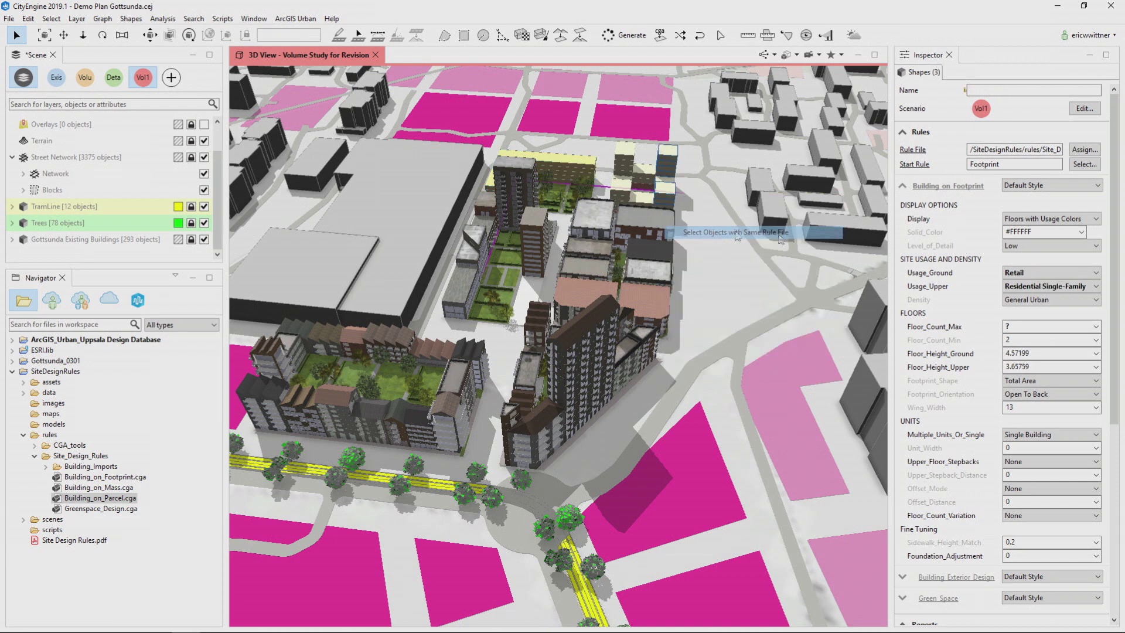
click(1071, 219)
click(1064, 268)
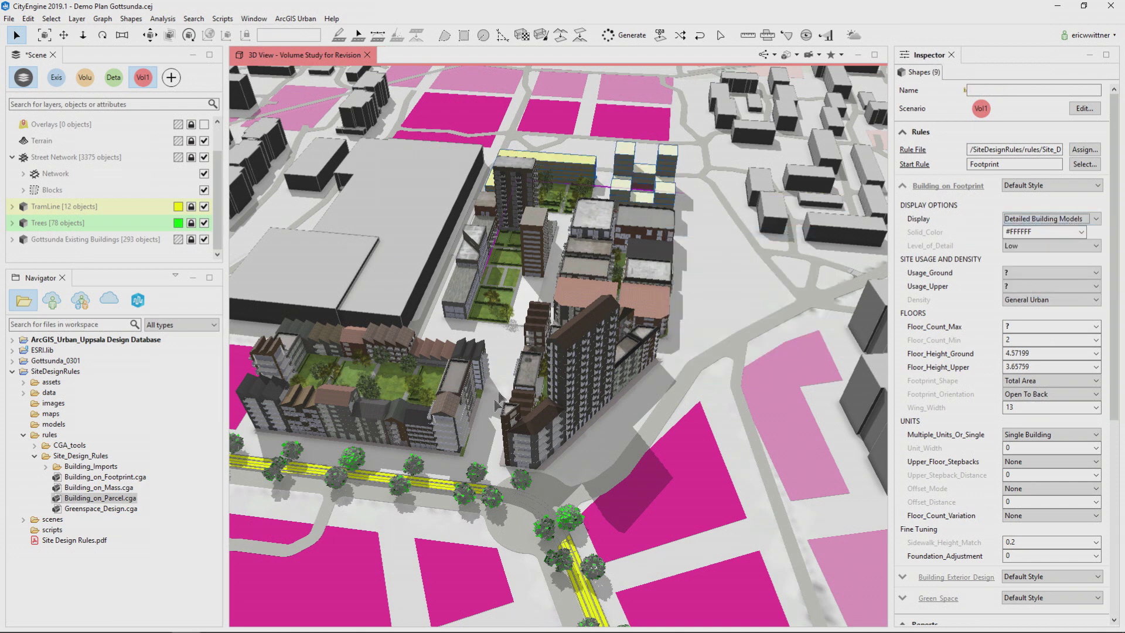
scroll(552, 372, up, 5)
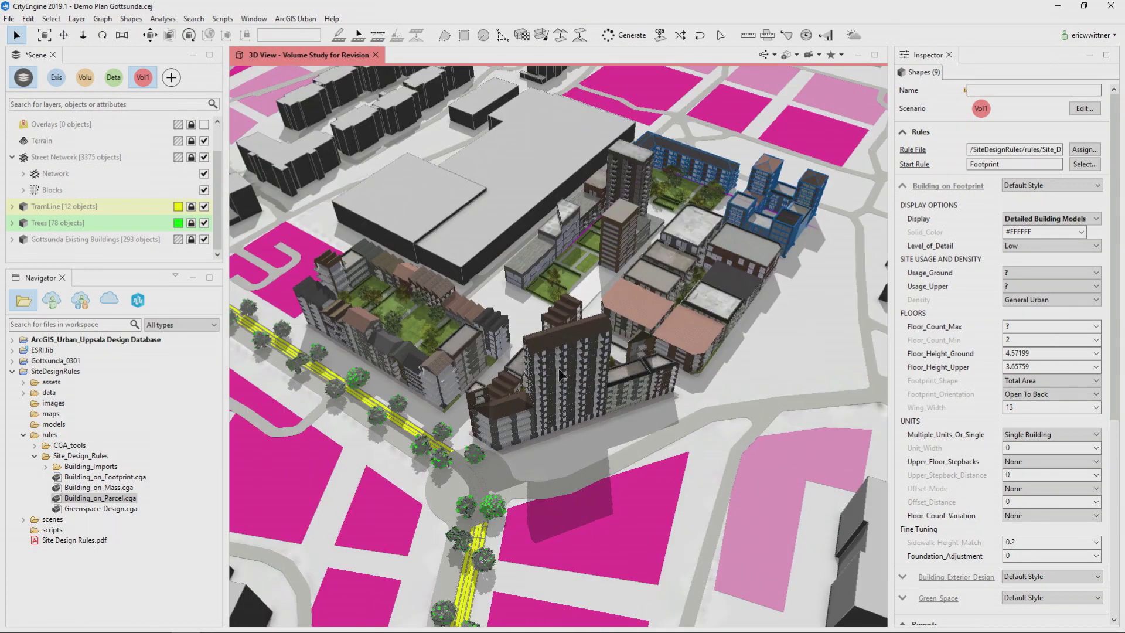
scroll(552, 372, down, 3)
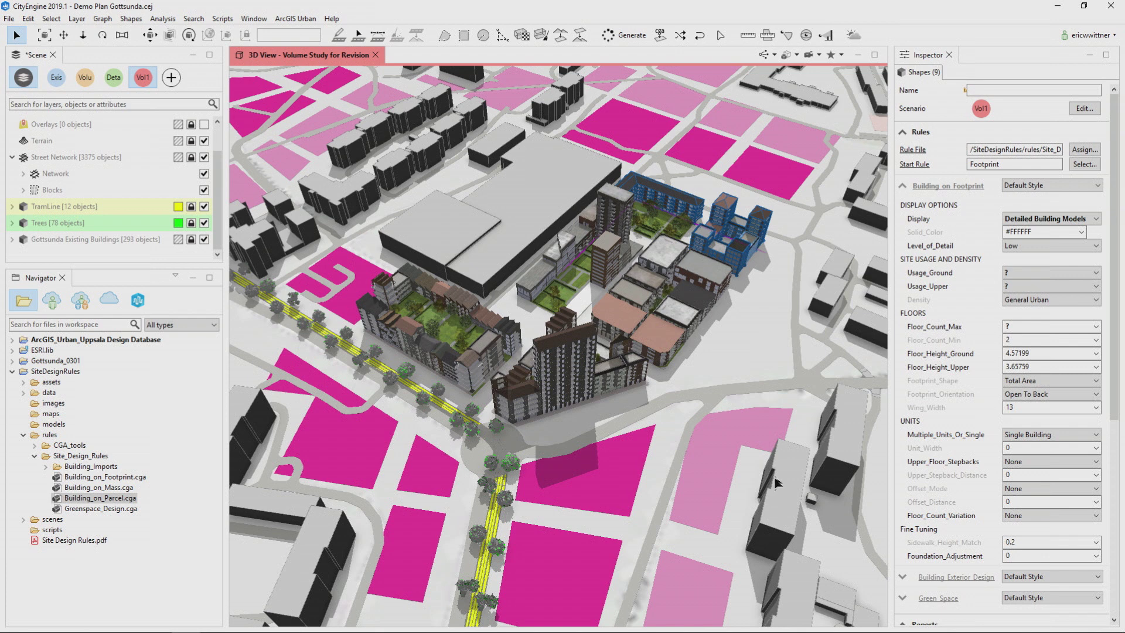
drag(788, 471, 317, 132)
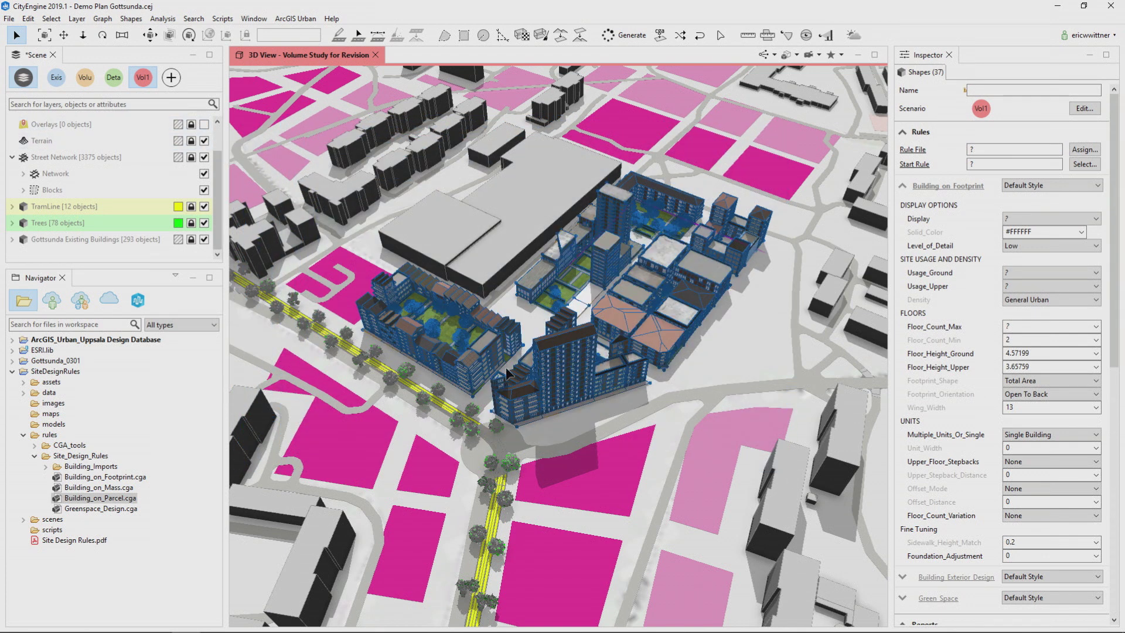
- Export the selected plan buildings as models in Unreal Engine (Beta) format
click(9, 18)
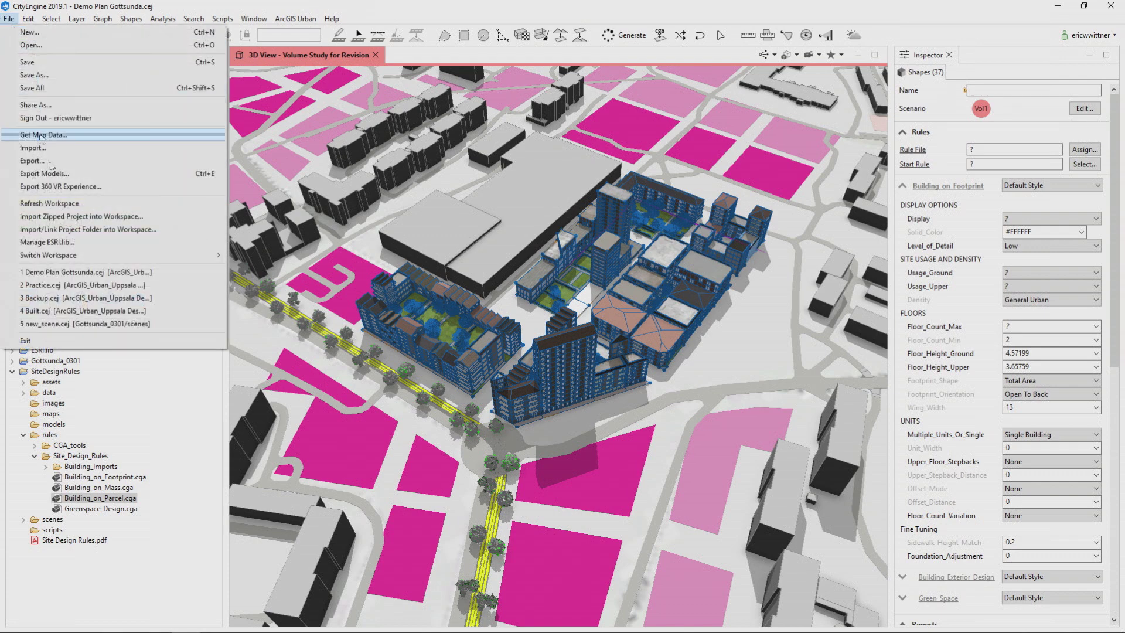
click(59, 174)
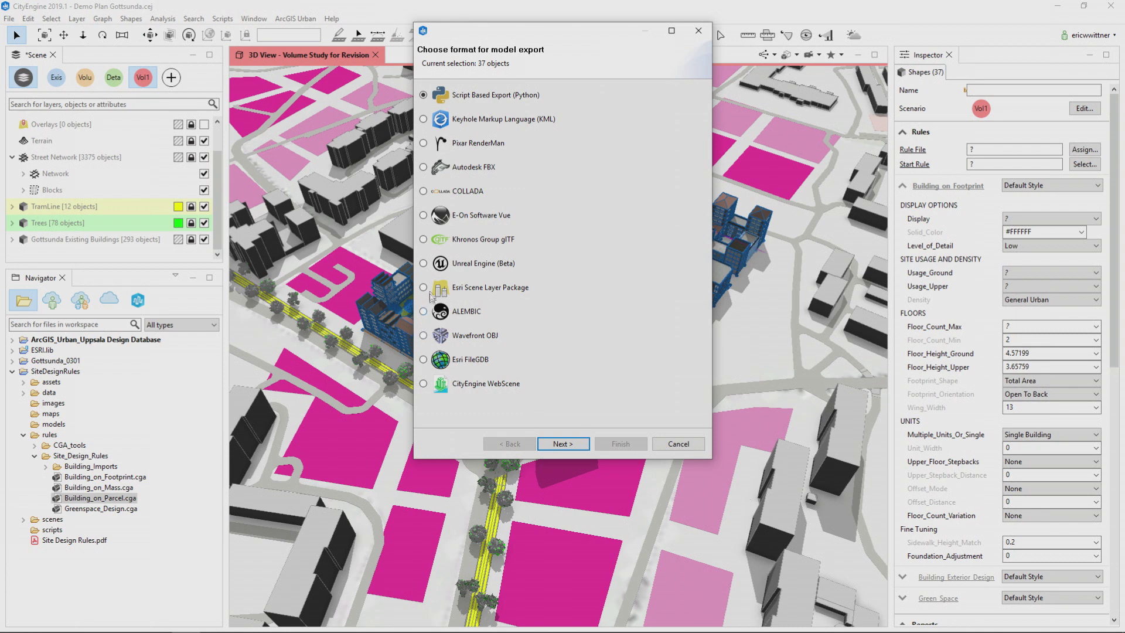
click(424, 263)
key(alt+Tab)
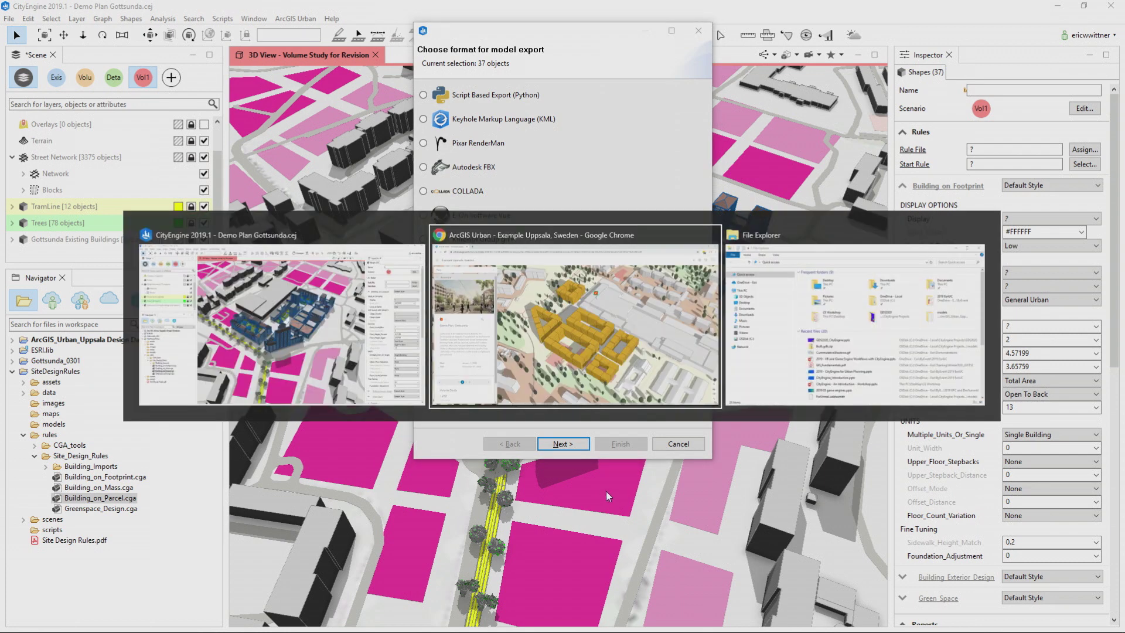
- Open GDS2020_CityEngine.pptx from OSDisk (C:) > OneDrive - Local > CityEngine Projects > GDS2020
click(775, 381)
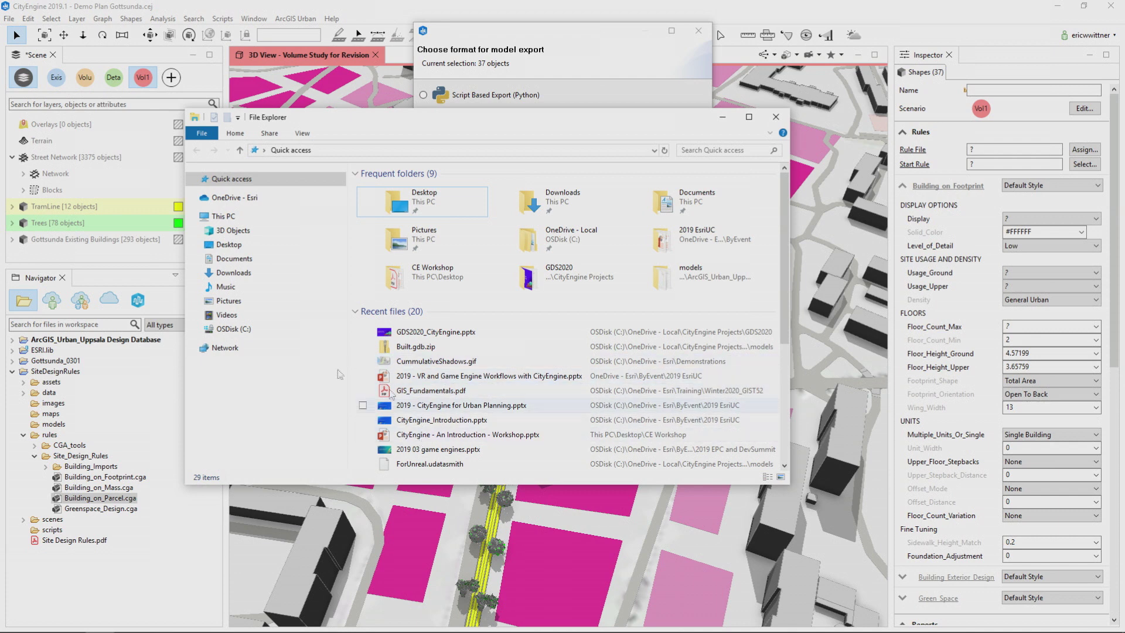
click(233, 328)
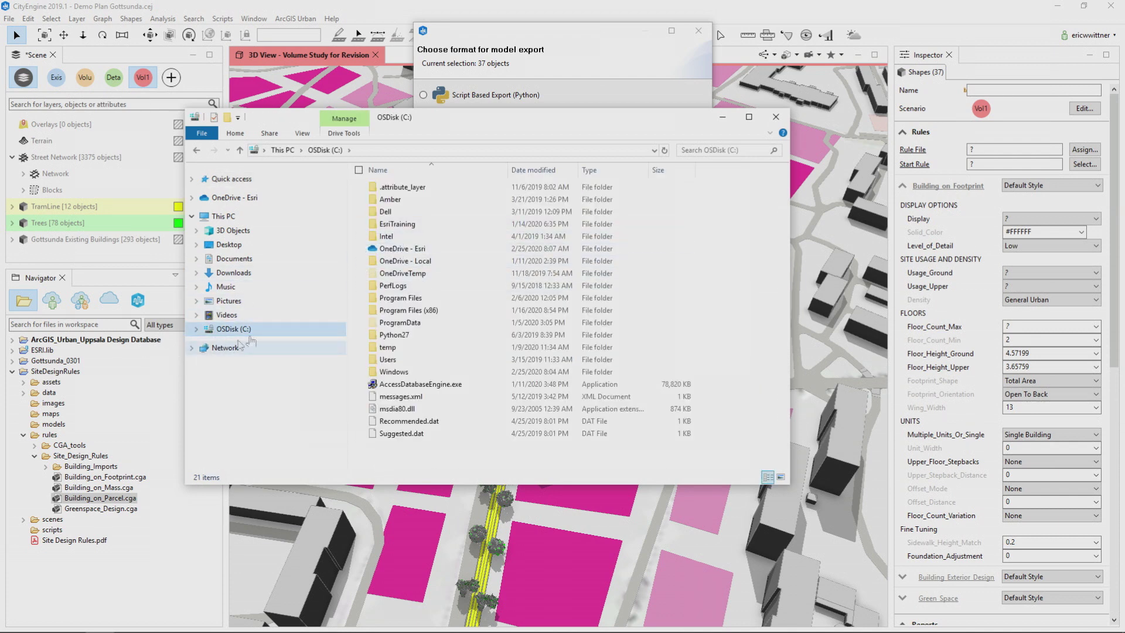
double_click(404, 249)
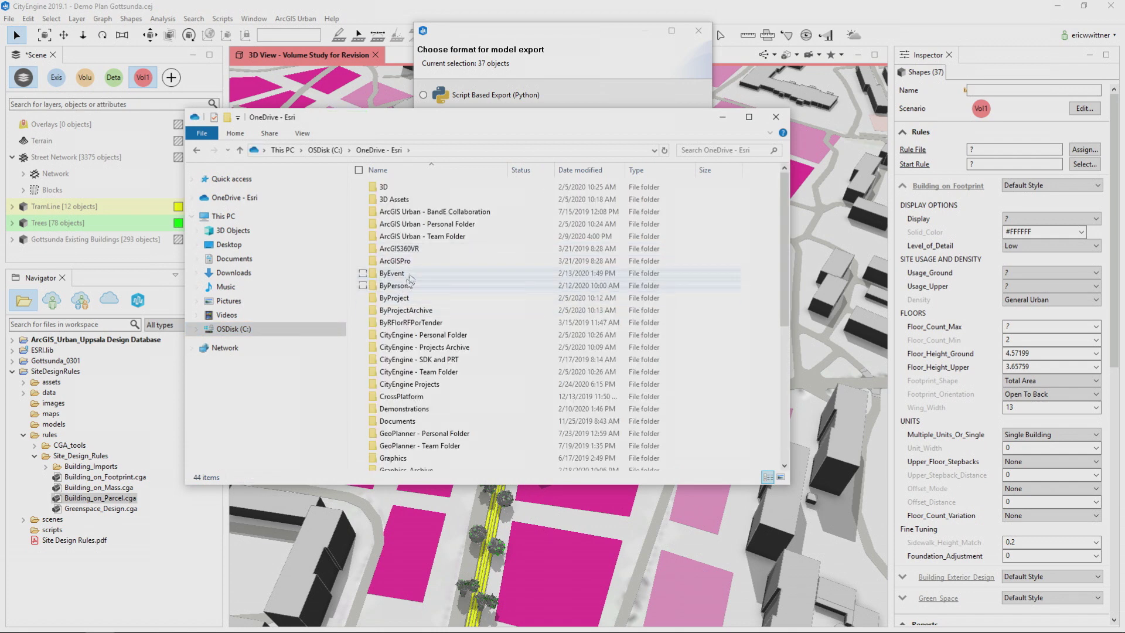
click(287, 329)
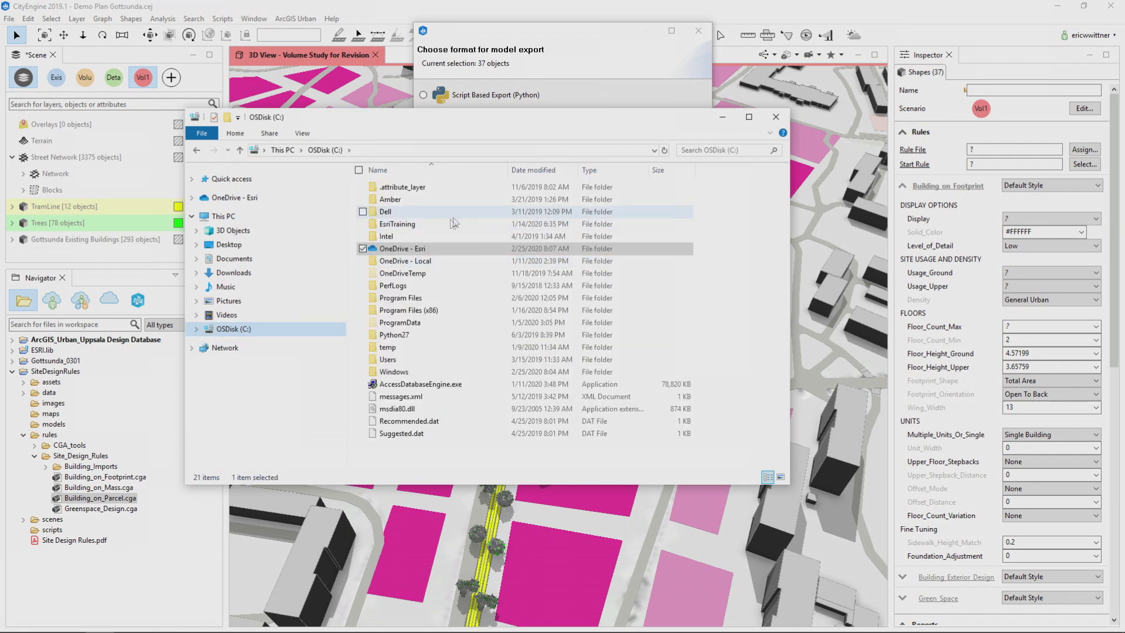
double_click(427, 260)
double_click(421, 198)
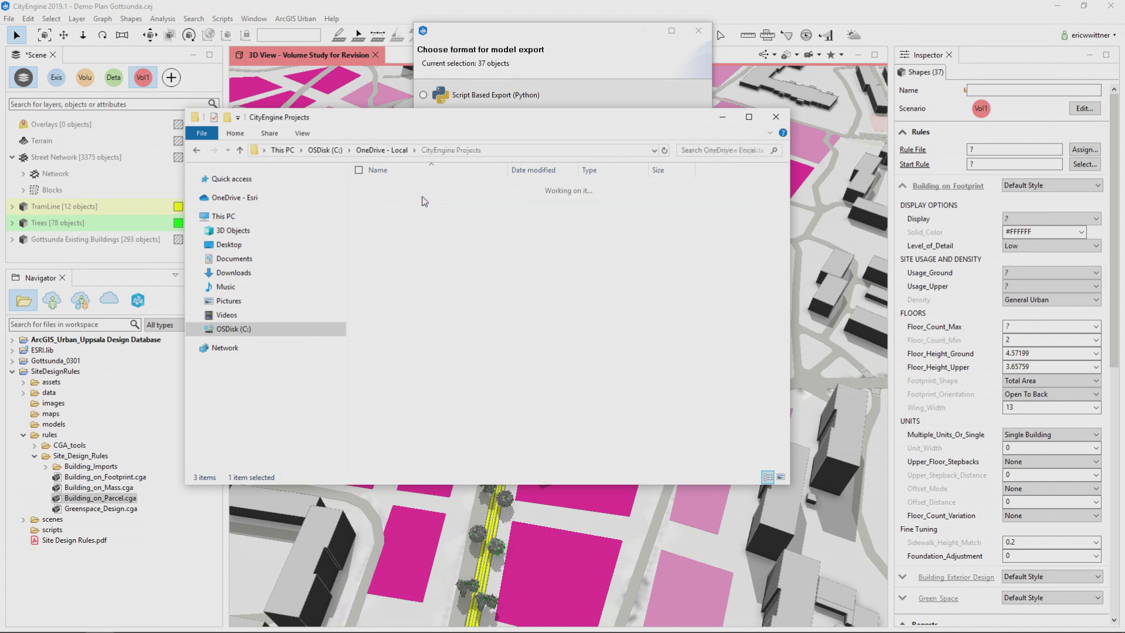
double_click(396, 236)
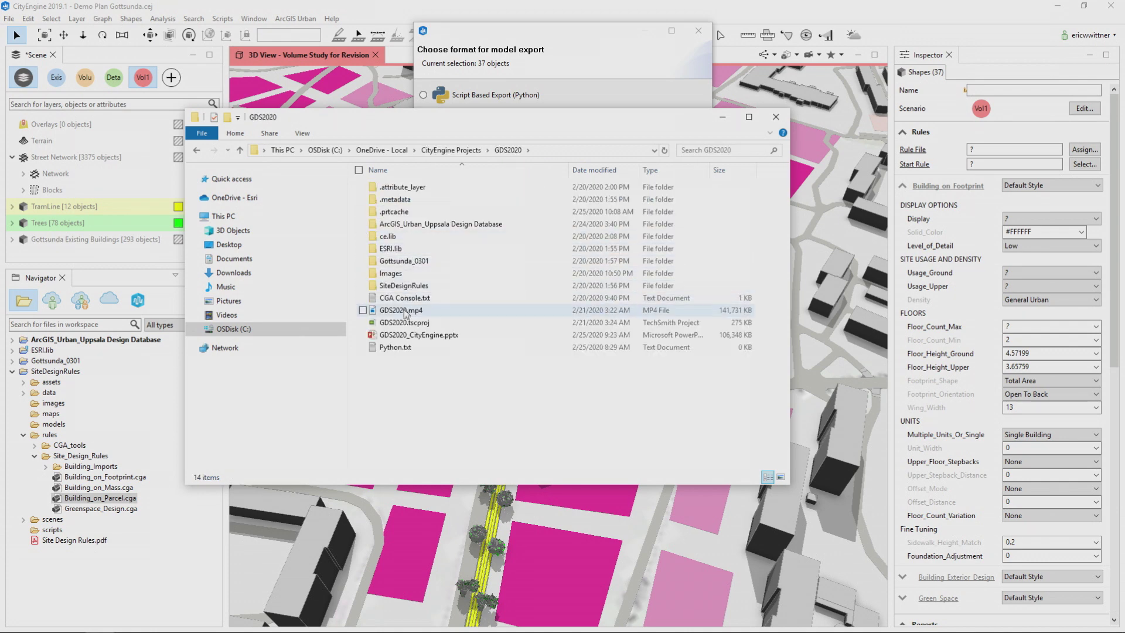
double_click(402, 335)
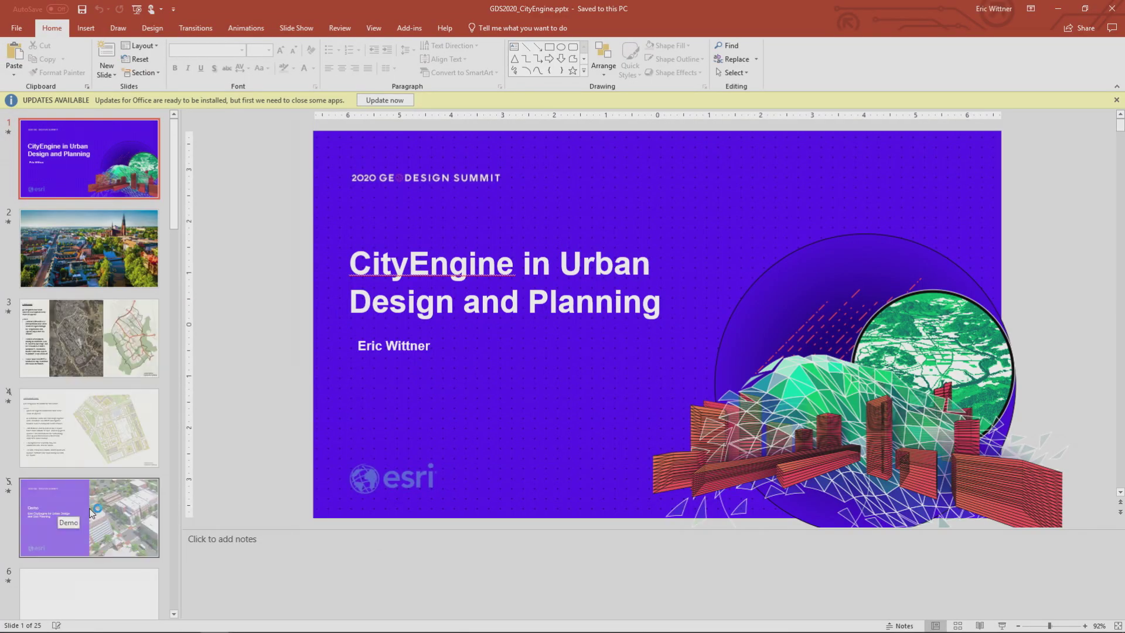
- Show slide 6, the Unreal Studio Datasmith import screenshot, as a full-screen slide show
click(91, 513)
key(Down)
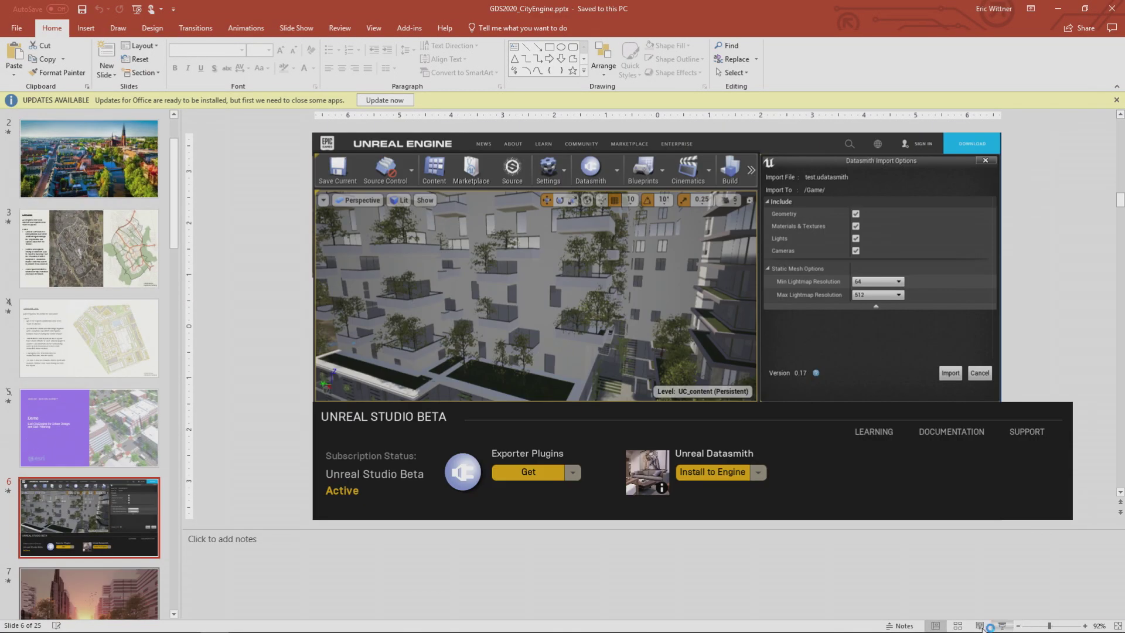
click(1002, 626)
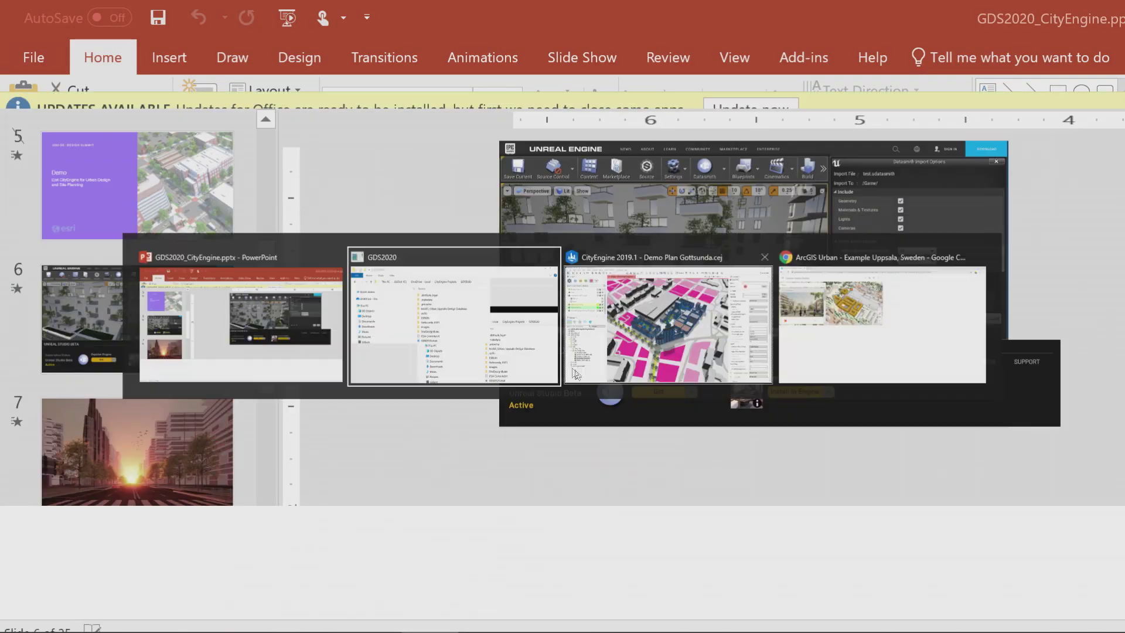
key(alt+Tab)
key(alt+Tab)
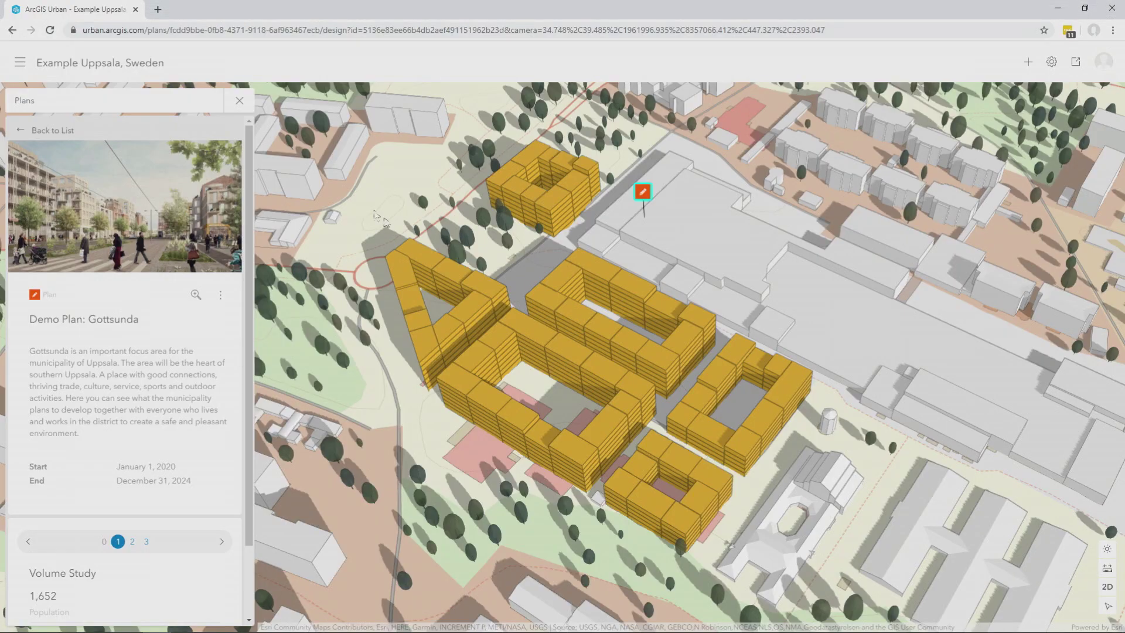
- Switch the Gottsunda plan to its Detailed Model design (page 2) and zoom into the buildings
click(139, 543)
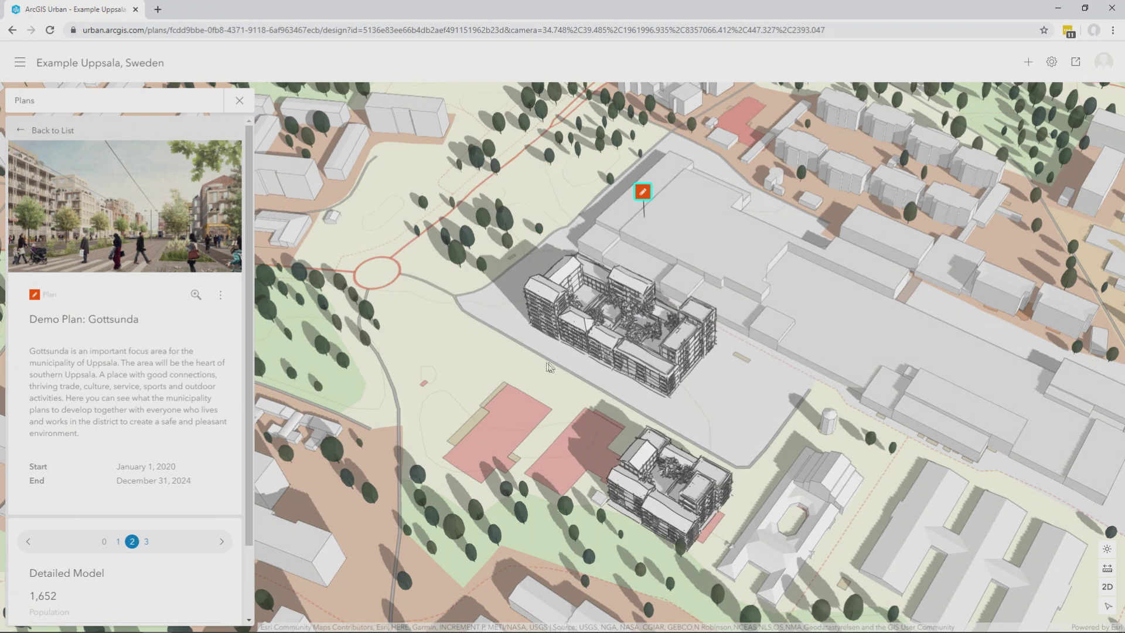
scroll(527, 422, up, 2)
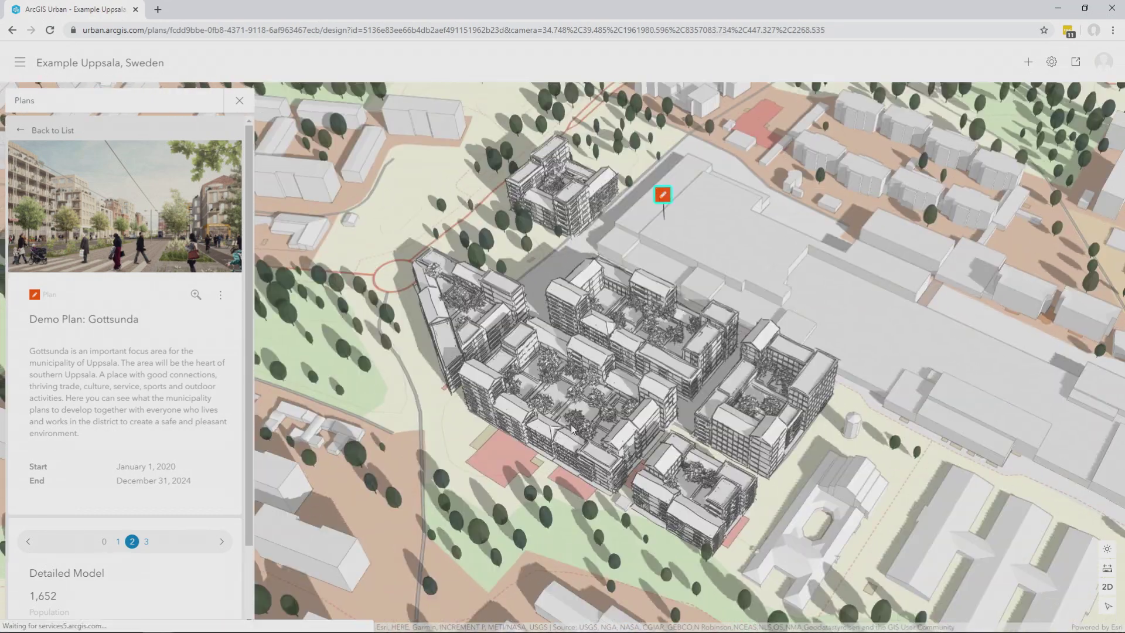
scroll(549, 404, up, 4)
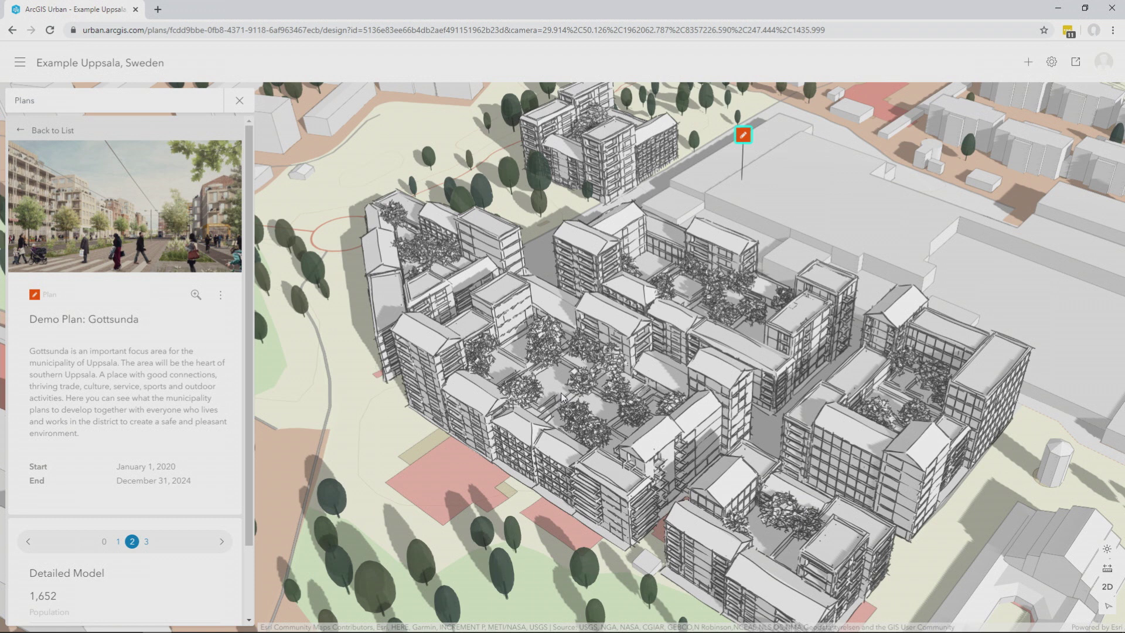
key(alt+Tab)
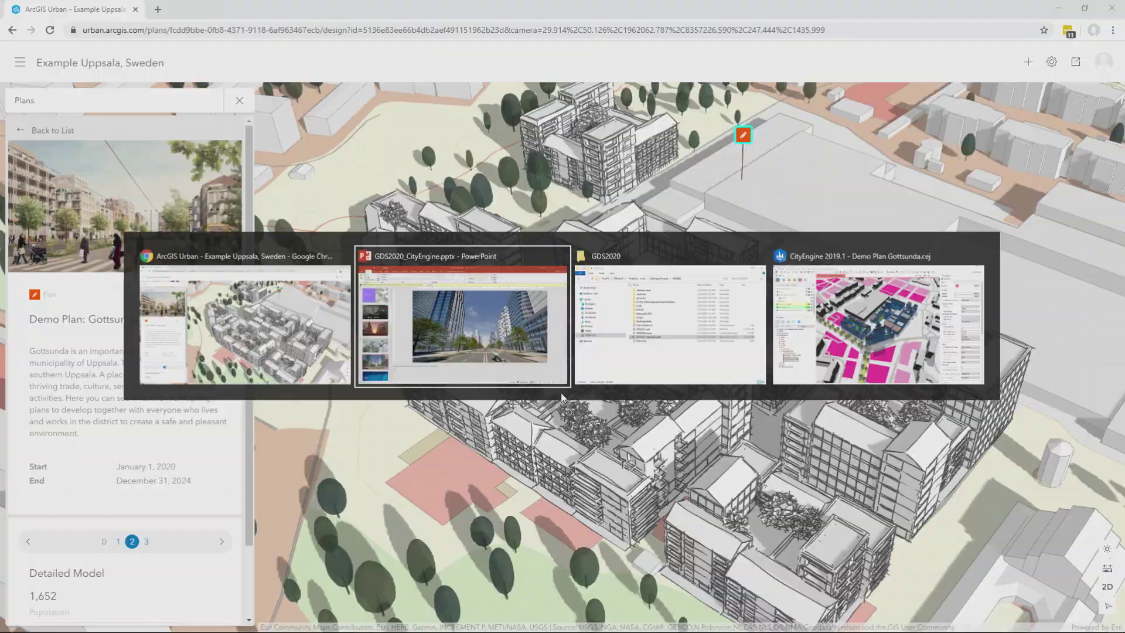